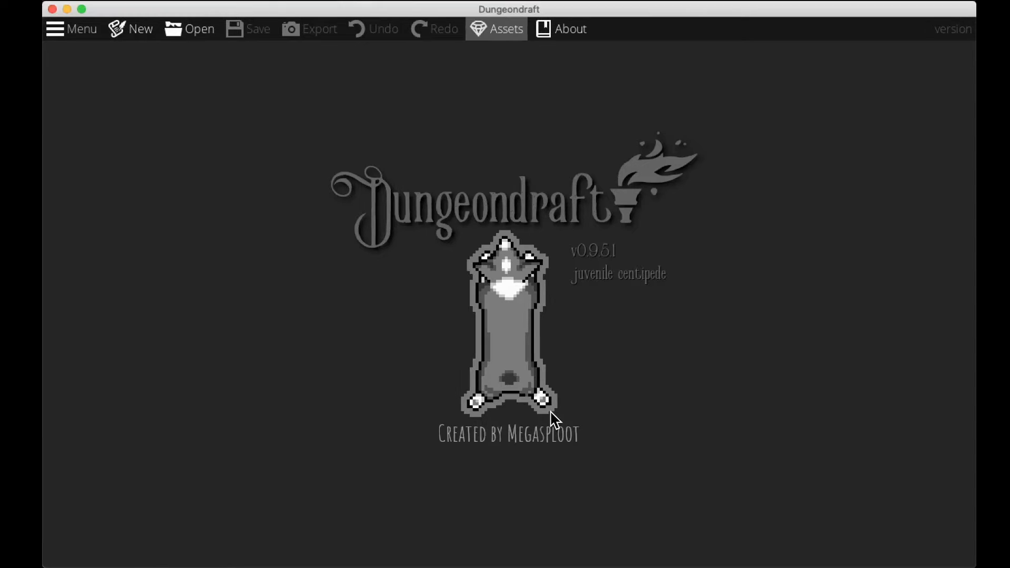
Create a new map using the A3 Paper template at 16 by 11 tiles.
click(124, 36)
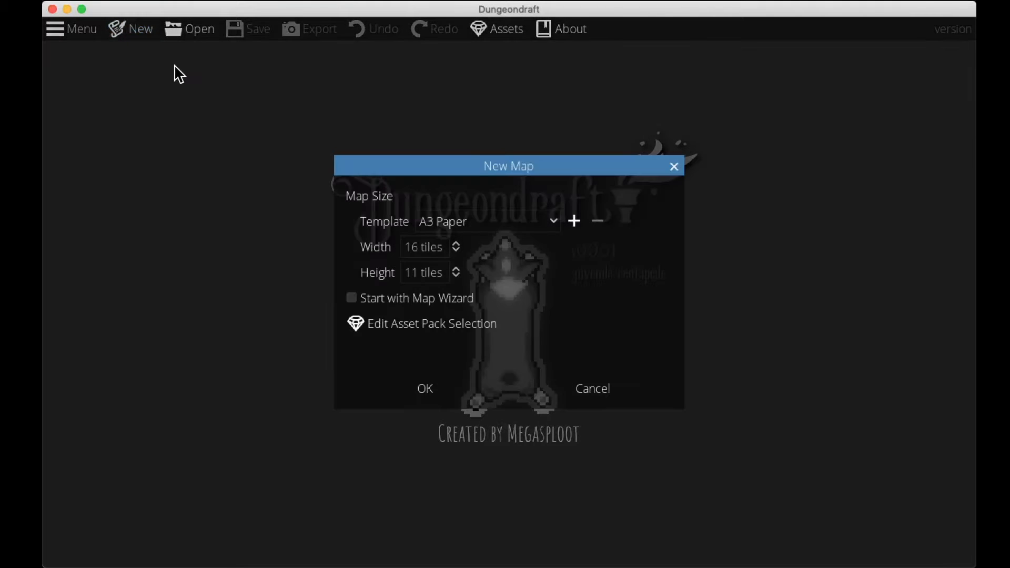
click(447, 390)
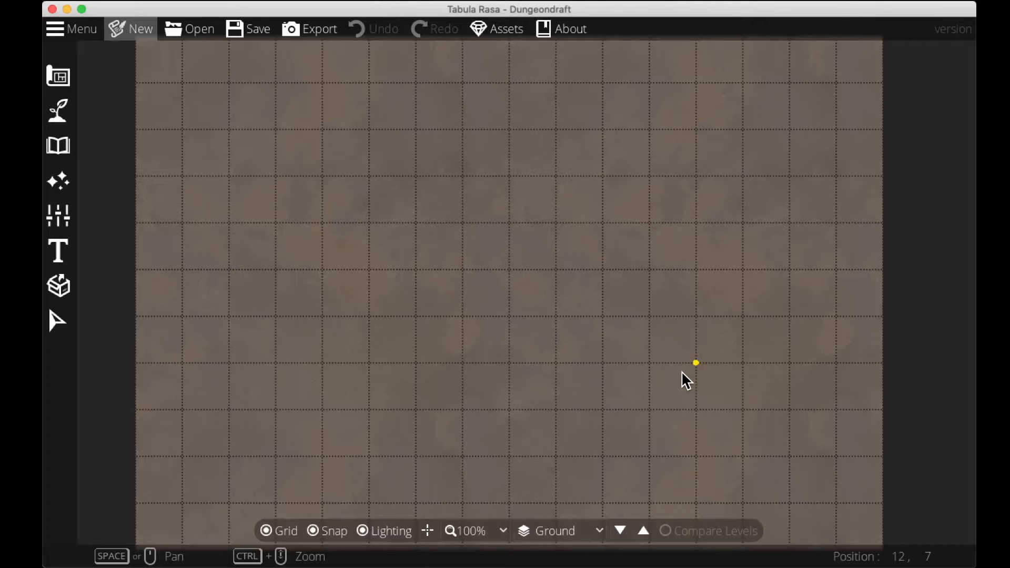
Turn off the grid display and snapping.
mouse_move(506, 331)
mouse_down()
mouse_move(558, 409)
mouse_move(521, 343)
mouse_up()
key(g)
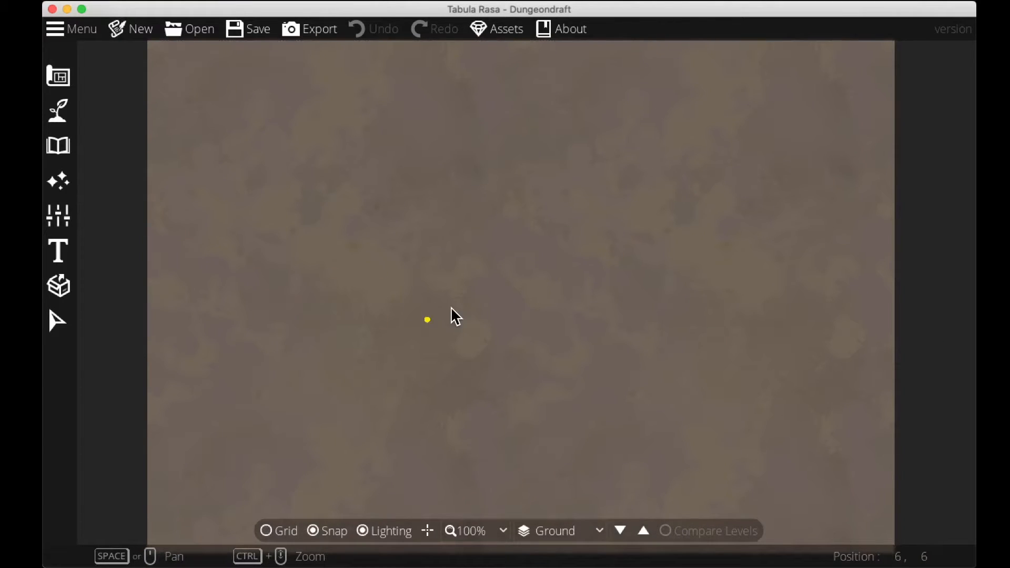
key(s)
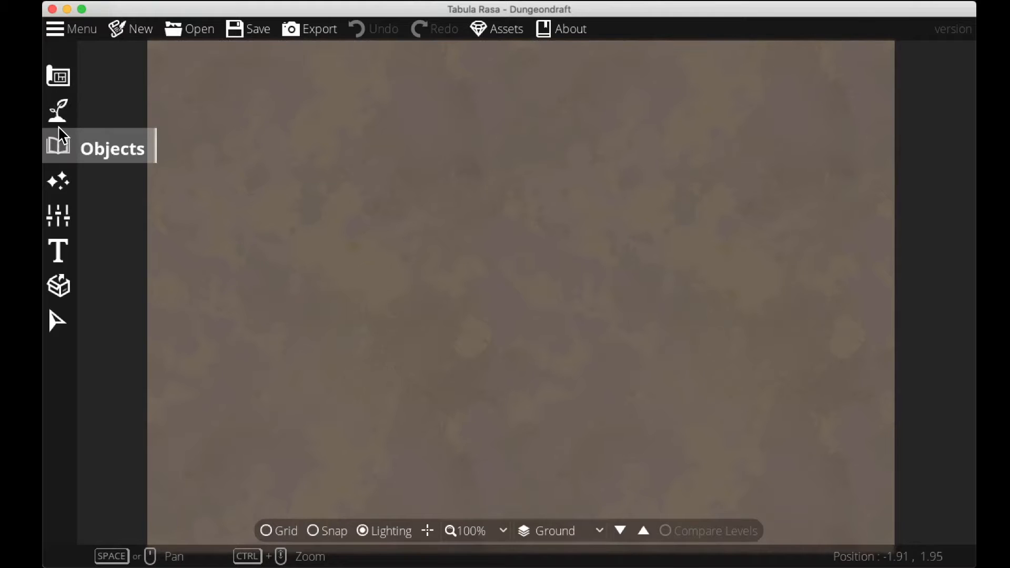
Open the Water Brush, choose the second-largest brush, and paint a winding lake in the upper-left of the map.
click(57, 125)
click(132, 139)
click(228, 128)
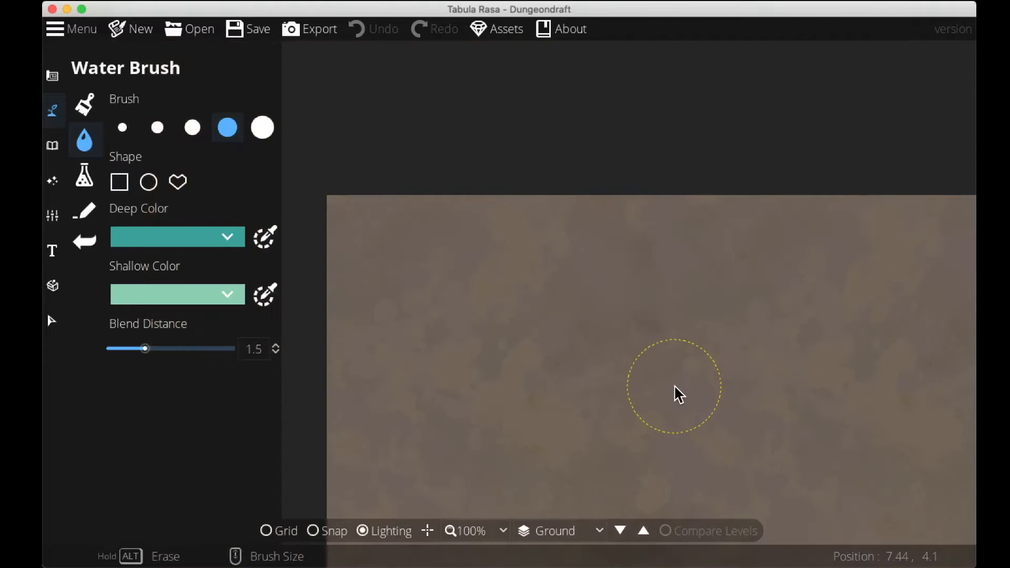
mouse_move(452, 158)
mouse_down()
mouse_move(445, 184)
mouse_move(604, 304)
mouse_move(642, 361)
mouse_move(559, 176)
mouse_move(478, 221)
mouse_move(505, 230)
mouse_move(537, 184)
mouse_move(597, 201)
mouse_up()
drag(468, 161, 379, 75)
drag(415, 205, 433, 364)
mouse_move(451, 229)
mouse_down()
mouse_move(428, 130)
mouse_move(402, 149)
mouse_up()
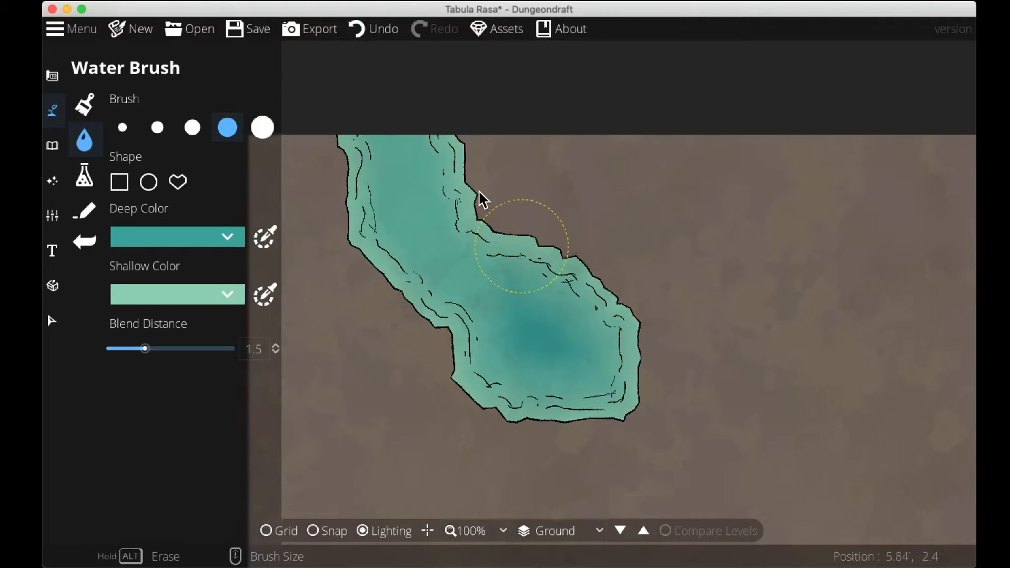
Paint a second large pond on the right side of the map with the Water Brush.
drag(834, 392, 626, 189)
drag(651, 152, 722, 247)
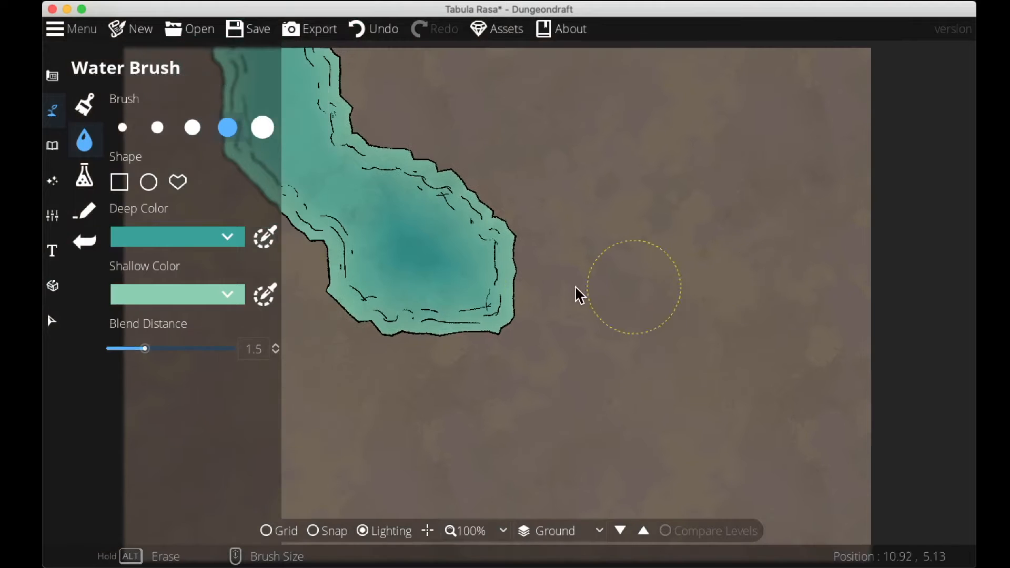
mouse_move(686, 280)
mouse_down()
mouse_move(704, 218)
mouse_move(788, 285)
mouse_move(706, 305)
mouse_move(744, 269)
mouse_move(740, 298)
mouse_move(741, 268)
mouse_up()
mouse_move(673, 250)
mouse_down()
mouse_move(659, 274)
mouse_move(691, 364)
mouse_move(804, 397)
mouse_move(857, 408)
mouse_up()
mouse_move(741, 253)
mouse_down()
mouse_move(719, 295)
mouse_move(772, 353)
mouse_move(918, 363)
mouse_up()
mouse_move(679, 231)
mouse_down()
mouse_move(642, 203)
mouse_move(657, 126)
mouse_move(681, 108)
mouse_up()
drag(724, 152, 718, 139)
mouse_move(878, 370)
mouse_down()
mouse_move(914, 390)
mouse_move(898, 350)
mouse_up()
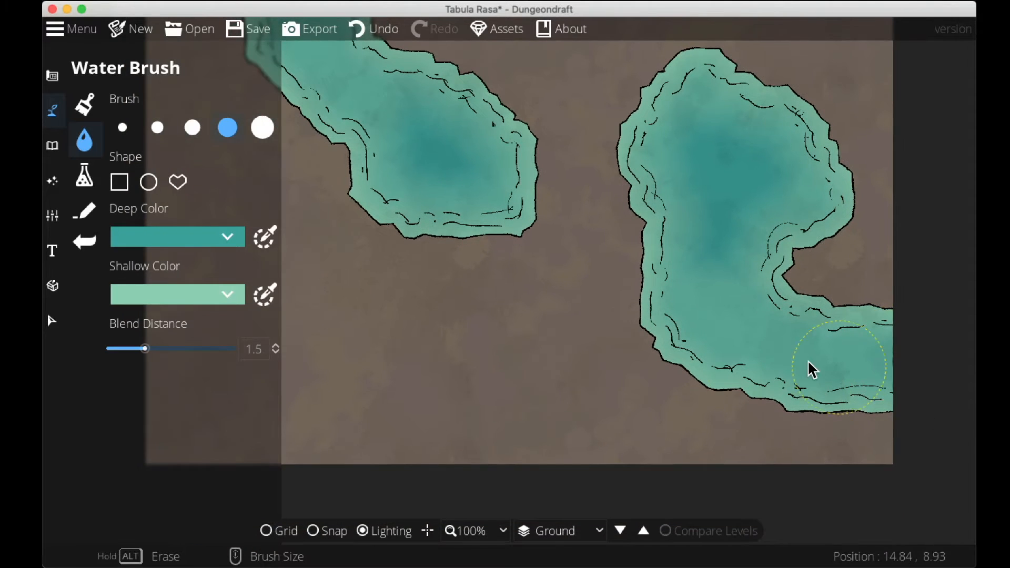
Extend the water with more ponds and a river reaching the lower part of the map.
mouse_move(627, 272)
alt+mouse_down()
mouse_move(661, 347)
mouse_move(703, 381)
mouse_move(827, 413)
mouse_move(917, 416)
alt+mouse_up()
mouse_move(704, 336)
mouse_down()
mouse_move(811, 444)
mouse_move(875, 329)
mouse_up()
mouse_move(347, 453)
mouse_down()
mouse_move(354, 428)
mouse_move(485, 415)
mouse_move(500, 478)
mouse_move(539, 432)
mouse_up()
mouse_move(642, 400)
mouse_down()
mouse_move(461, 523)
mouse_move(575, 469)
mouse_move(617, 501)
mouse_up()
mouse_move(460, 244)
mouse_down()
mouse_move(468, 307)
mouse_move(627, 332)
mouse_move(675, 253)
mouse_move(548, 158)
mouse_up()
mouse_move(668, 315)
mouse_down()
mouse_move(501, 255)
mouse_move(516, 244)
mouse_move(601, 295)
mouse_up()
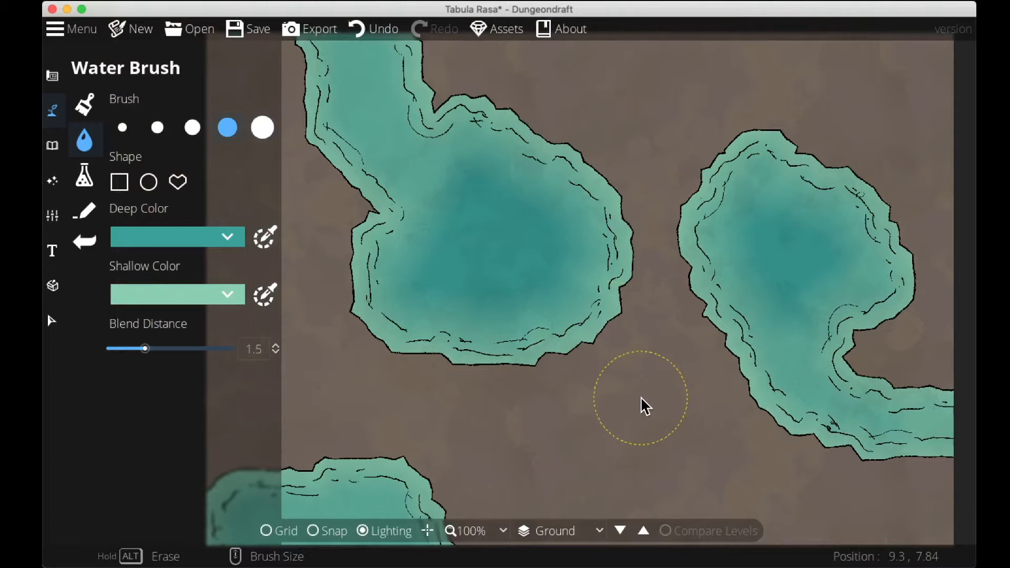
mouse_move(640, 396)
mouse_down()
mouse_move(415, 239)
mouse_move(696, 458)
mouse_up()
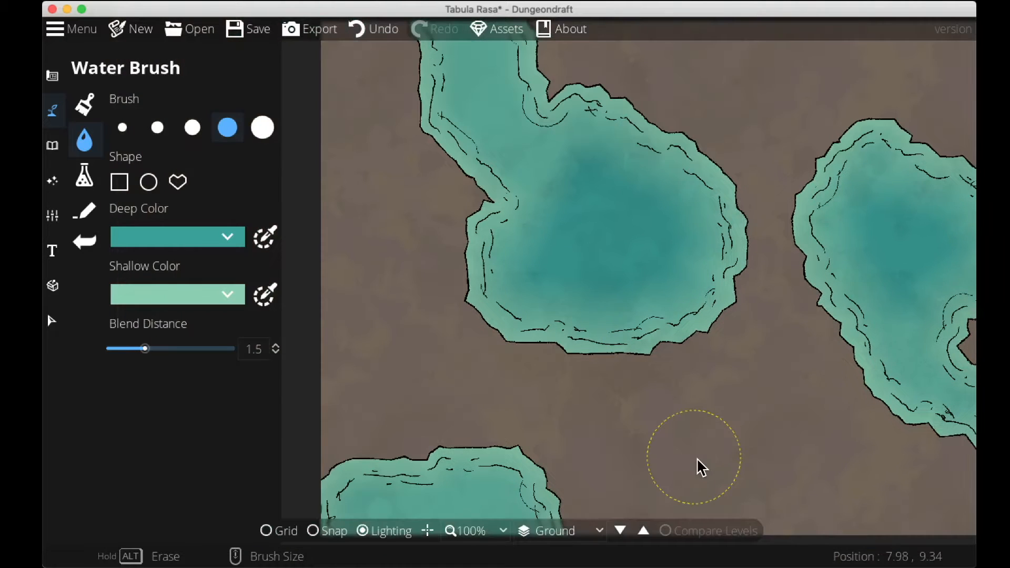
Switch to the second-smallest water brush and paint a channel joining the ponds plus a pond at the bottom.
click(159, 129)
mouse_move(533, 478)
mouse_down()
mouse_move(550, 465)
mouse_move(635, 460)
mouse_move(647, 338)
mouse_move(553, 462)
mouse_up()
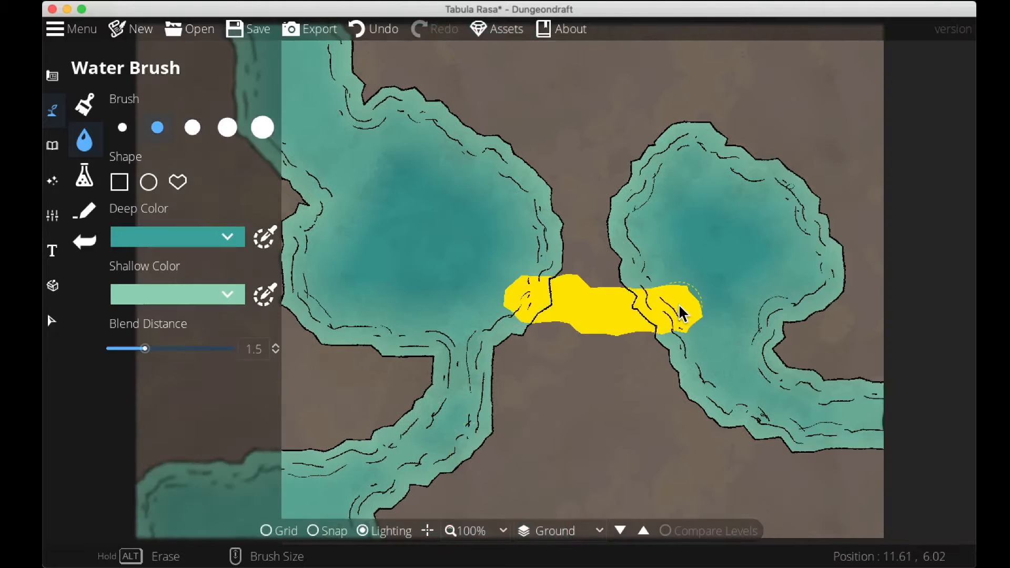
drag(678, 304, 547, 266)
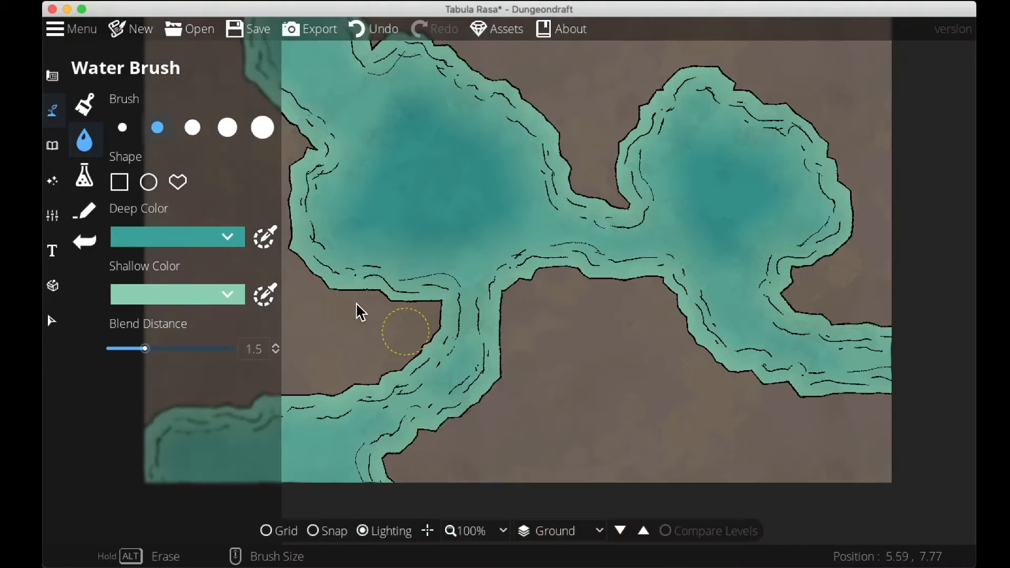
drag(610, 452, 703, 426)
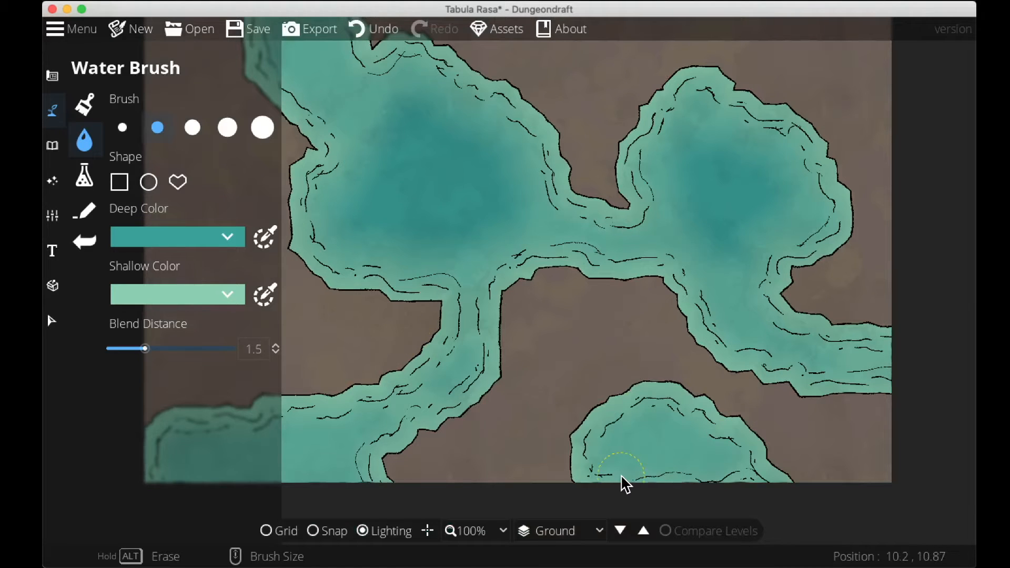
drag(701, 500, 747, 497)
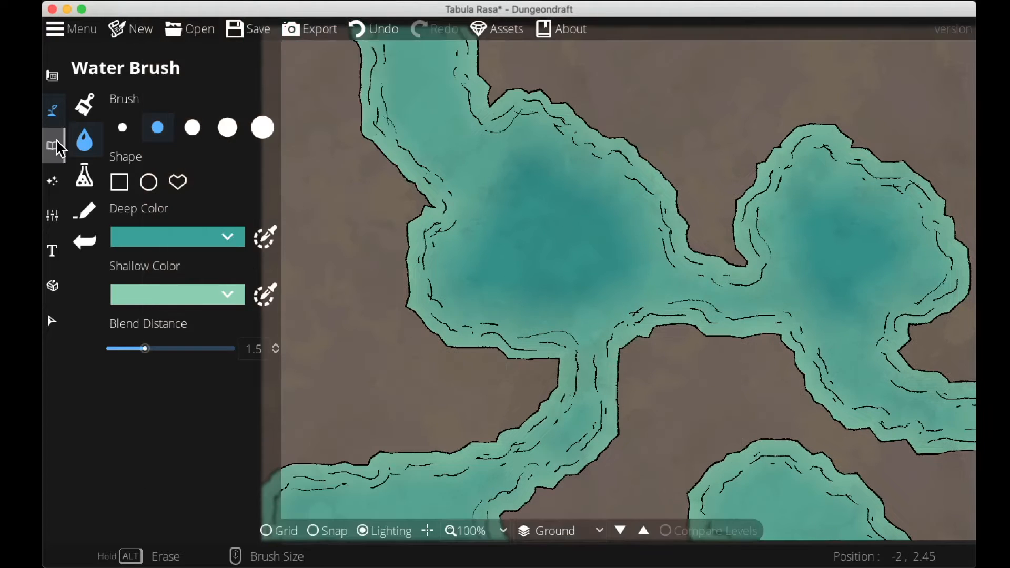
Open the Terrain Brush and replace the first terrain slot's texture with Terrain Moss.
click(54, 112)
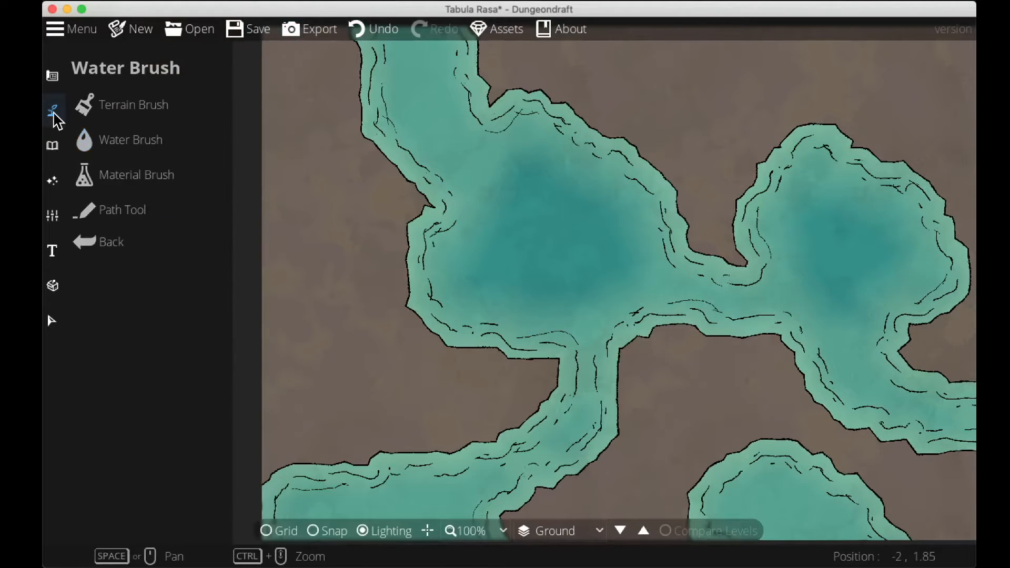
click(122, 105)
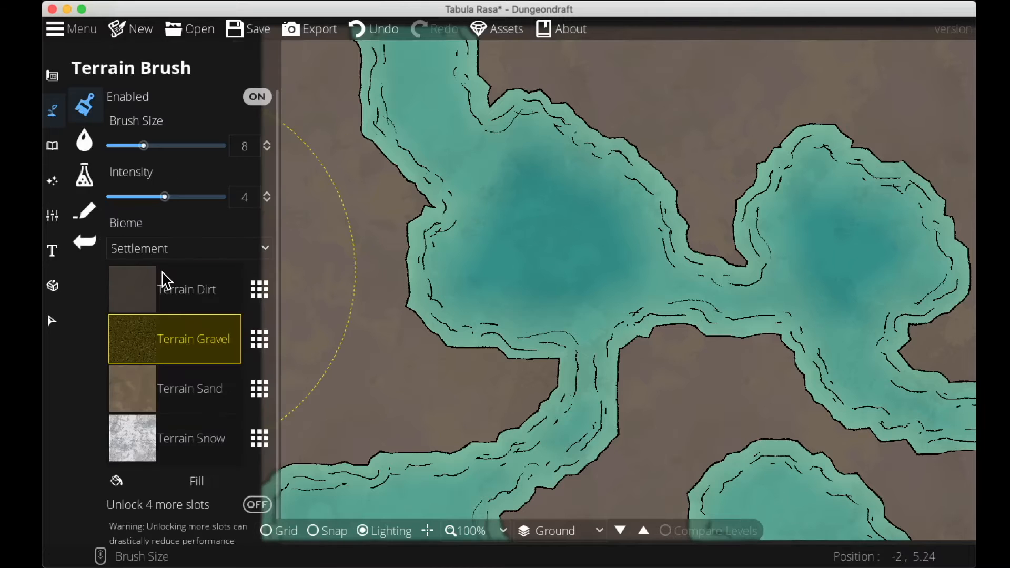
click(163, 281)
click(257, 290)
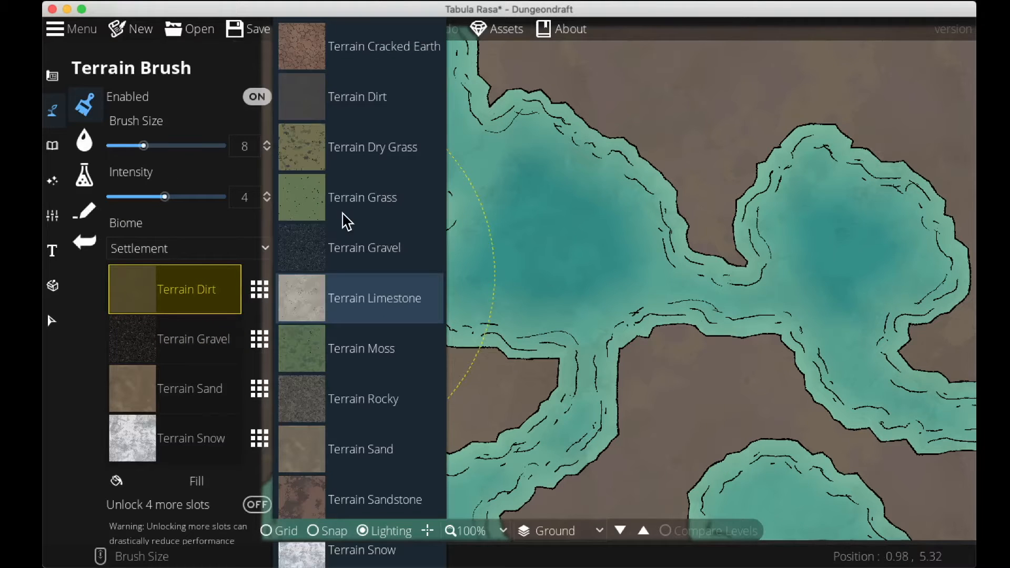
click(362, 349)
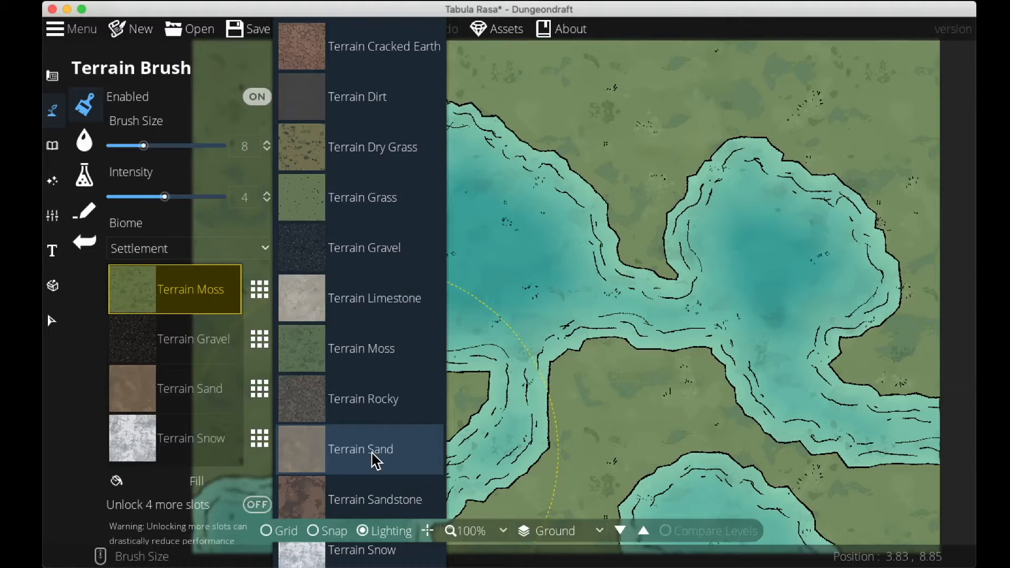
Try Terrain Swamp in the first slot, then switch it back to Terrain Moss.
scroll(368, 468, down, 2)
click(355, 479)
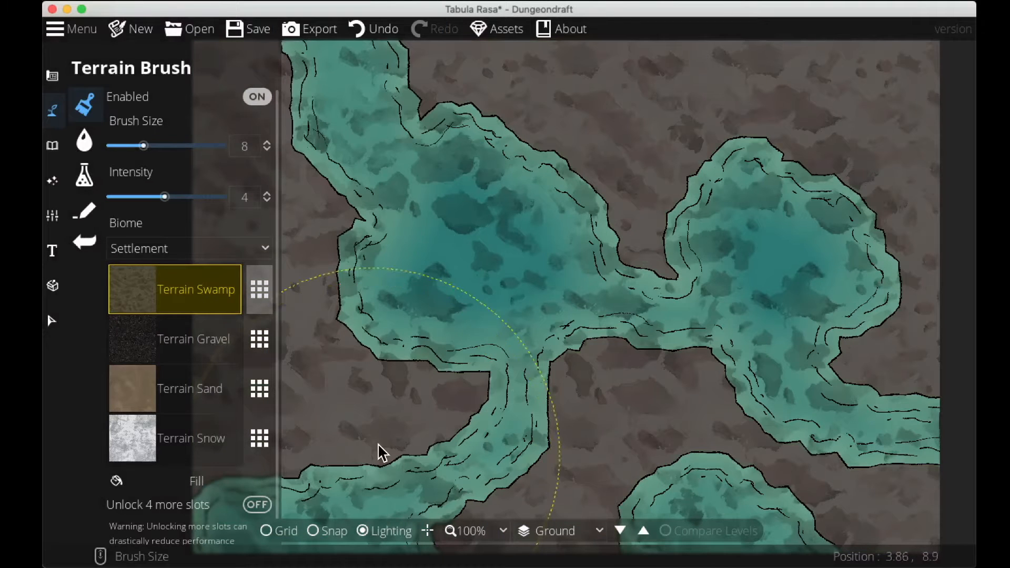
drag(386, 421, 444, 396)
click(175, 290)
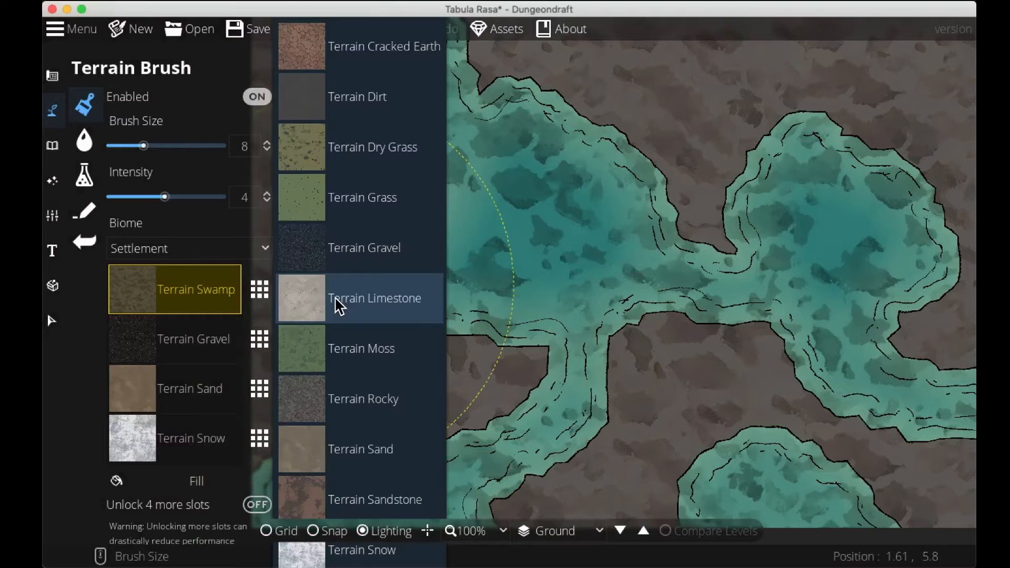
click(339, 343)
Set the terrain brush size to 2.
mouse_move(342, 345)
mouse_down()
mouse_move(419, 348)
mouse_move(597, 436)
mouse_move(542, 457)
mouse_up()
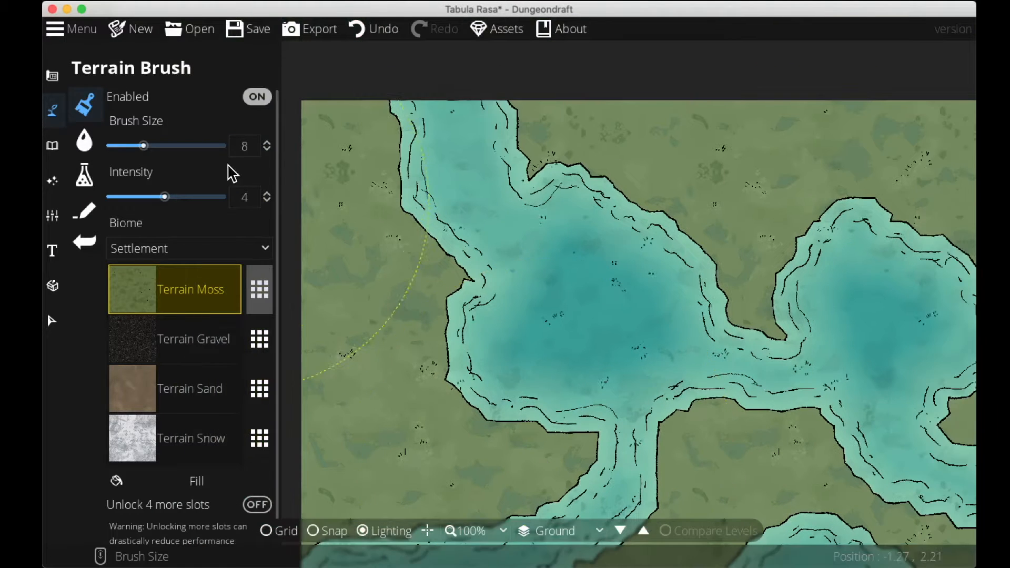
click(247, 146)
text(2)
key(Return)
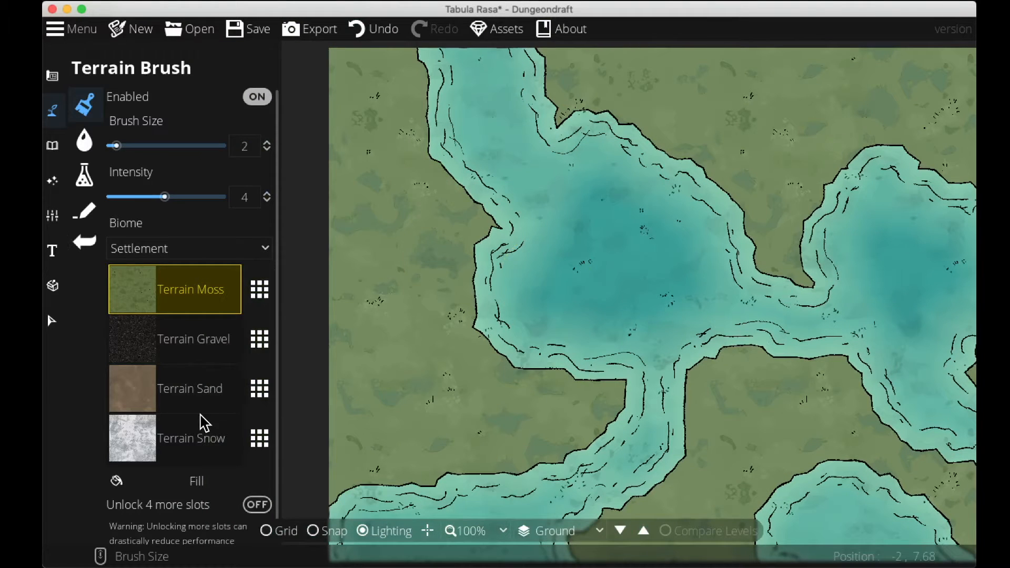
Select the Terrain Sand slot and set the brush size to 1.
click(193, 399)
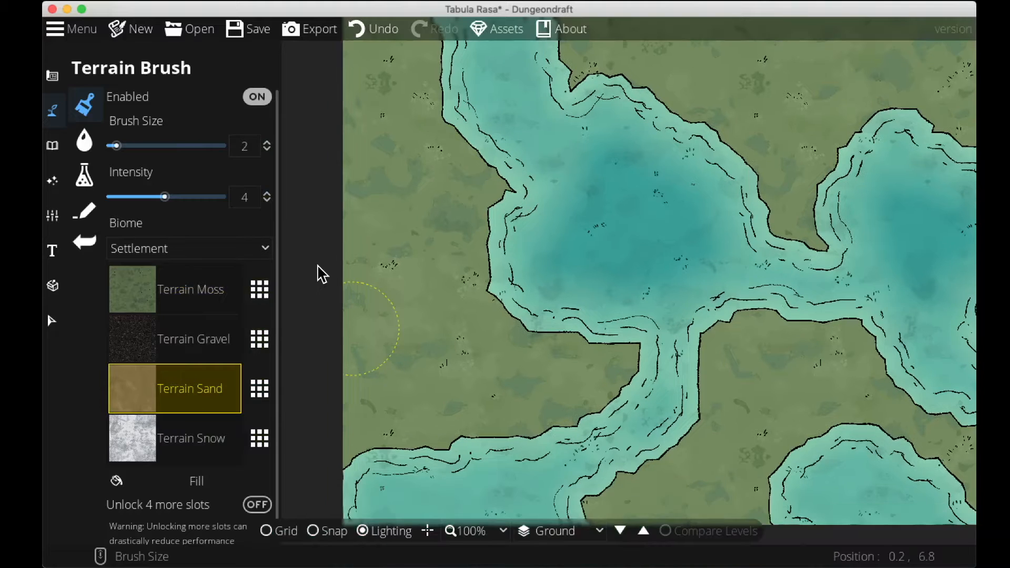
click(245, 145)
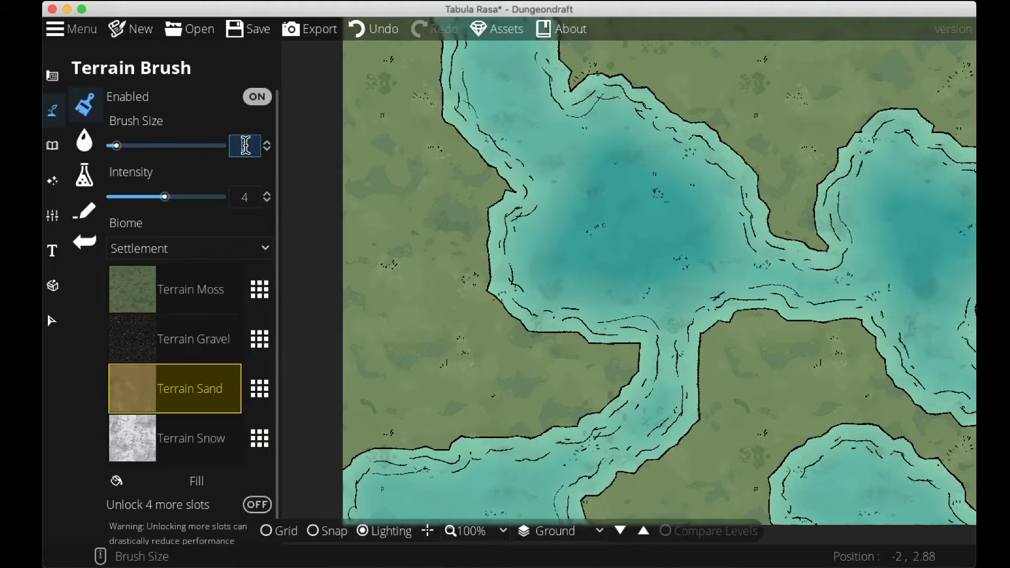
text(1)
key(Return)
Set the intensity to 8 and paint a sand shoreline along the left bank of the upper lake.
click(332, 469)
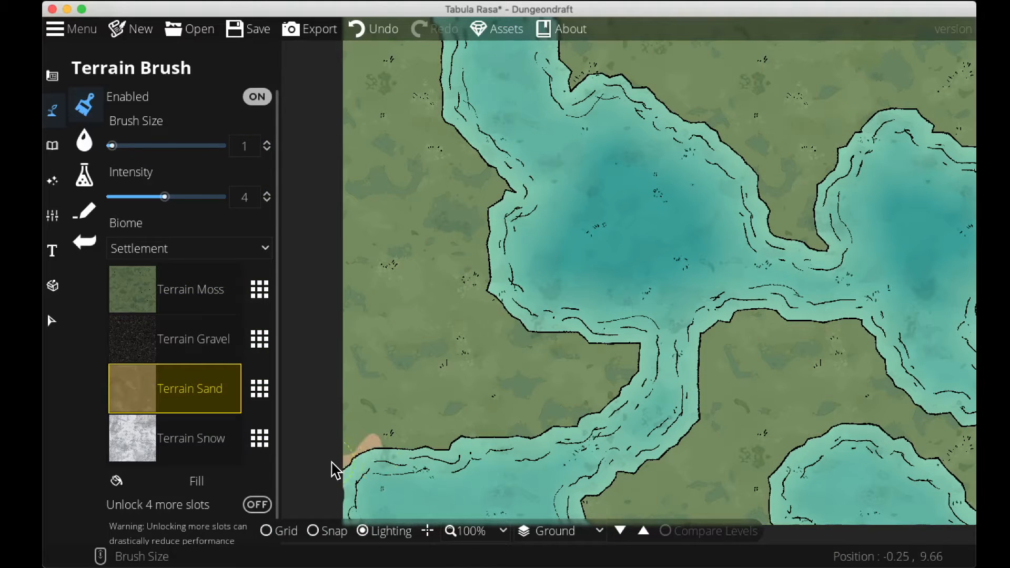
click(244, 198)
text(8)
key(Return)
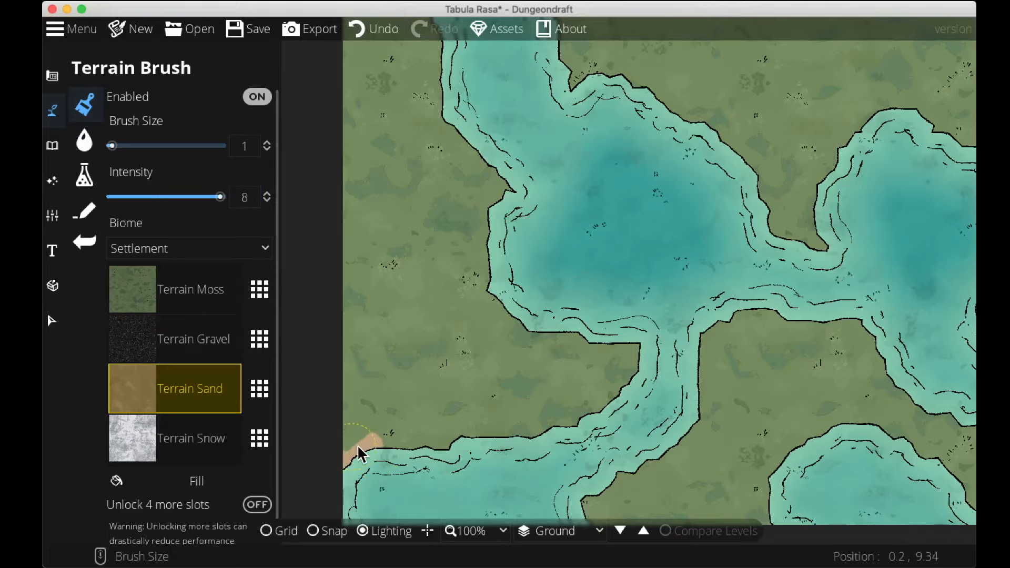
mouse_move(368, 441)
mouse_down()
mouse_move(443, 444)
mouse_move(498, 423)
mouse_move(416, 442)
mouse_move(554, 425)
mouse_move(580, 417)
mouse_move(625, 375)
mouse_move(636, 336)
mouse_move(574, 331)
mouse_move(504, 306)
mouse_move(498, 294)
mouse_move(514, 315)
mouse_move(562, 330)
mouse_move(508, 312)
mouse_move(482, 270)
mouse_move(483, 209)
mouse_move(475, 286)
mouse_move(482, 199)
mouse_move(507, 183)
mouse_move(440, 107)
mouse_move(444, 123)
mouse_move(506, 177)
mouse_move(459, 107)
mouse_move(466, 228)
mouse_move(446, 239)
mouse_move(442, 181)
mouse_up()
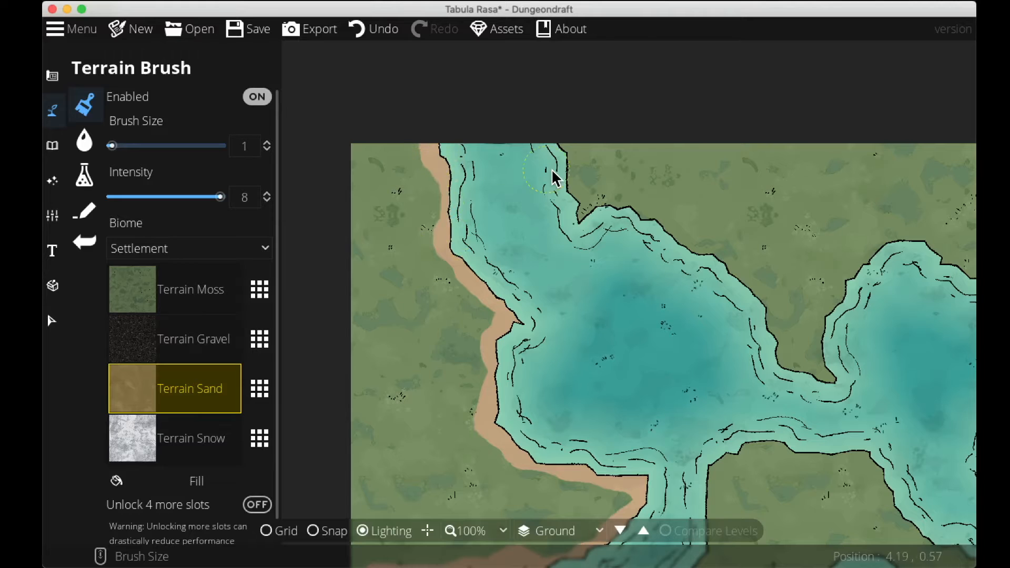
Paint sand along the remaining shores of the upper ponds and the connecting channel.
drag(557, 136, 569, 177)
mouse_move(601, 217)
mouse_down()
mouse_move(650, 218)
mouse_move(592, 210)
mouse_move(640, 217)
mouse_up()
mouse_move(698, 253)
mouse_down()
mouse_move(534, 193)
mouse_move(623, 247)
mouse_move(661, 321)
mouse_move(611, 297)
mouse_move(556, 230)
mouse_move(550, 235)
mouse_move(610, 250)
mouse_move(592, 222)
mouse_move(599, 181)
mouse_move(675, 108)
mouse_move(529, 194)
mouse_up()
mouse_move(477, 223)
mouse_down()
mouse_move(537, 191)
mouse_move(612, 246)
mouse_move(608, 235)
mouse_move(648, 249)
mouse_move(690, 347)
mouse_move(667, 387)
mouse_move(697, 278)
mouse_move(654, 322)
mouse_move(671, 277)
mouse_move(715, 270)
mouse_move(649, 316)
mouse_move(658, 354)
mouse_move(662, 341)
mouse_move(794, 357)
mouse_up()
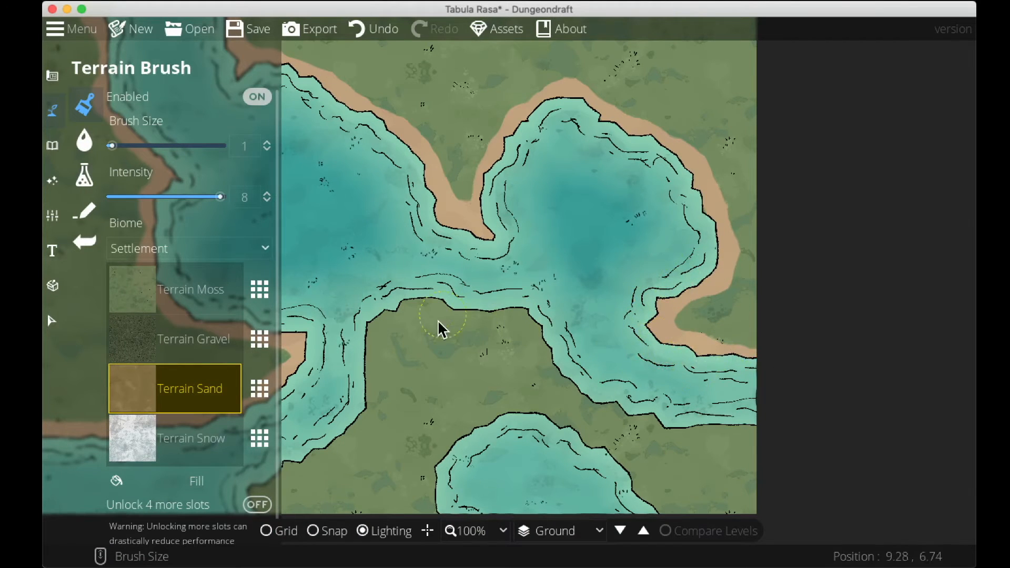
drag(442, 329, 655, 364)
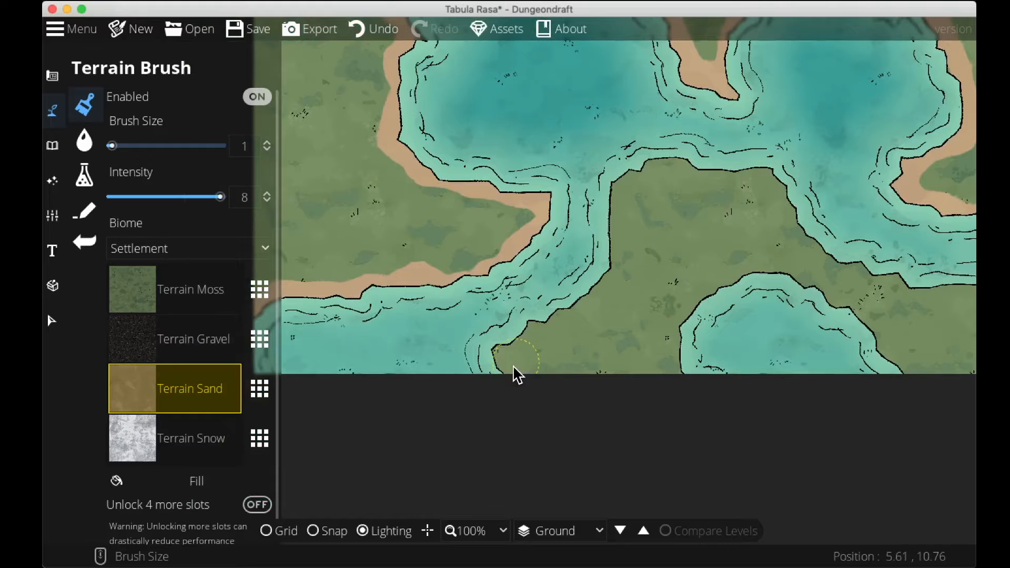
mouse_move(516, 374)
mouse_down()
mouse_move(497, 351)
mouse_move(523, 326)
mouse_up()
Replace the sand slot's texture with Terrain Dirt and paint dirt banks along the lower river and pond shores.
click(258, 389)
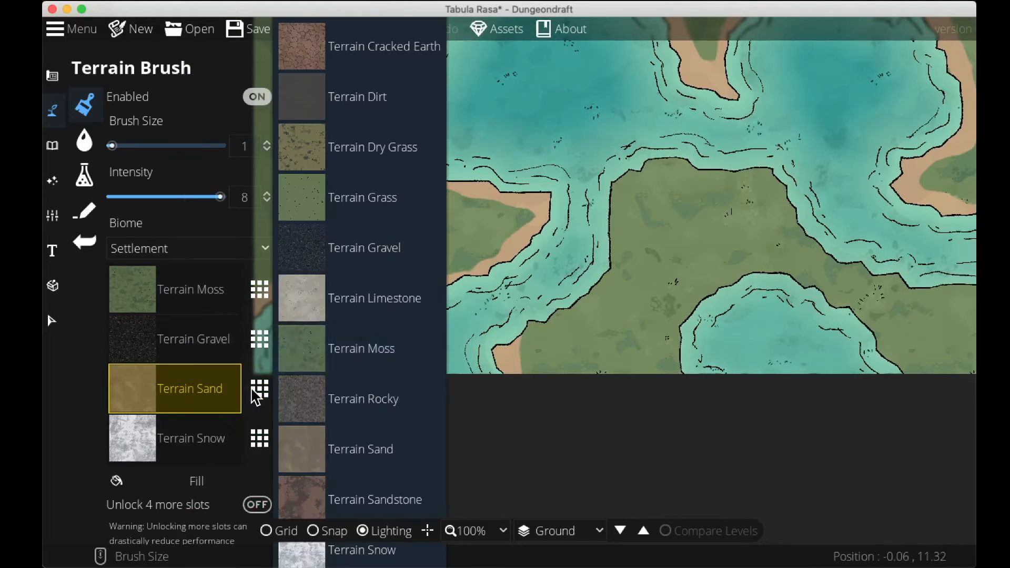
click(361, 108)
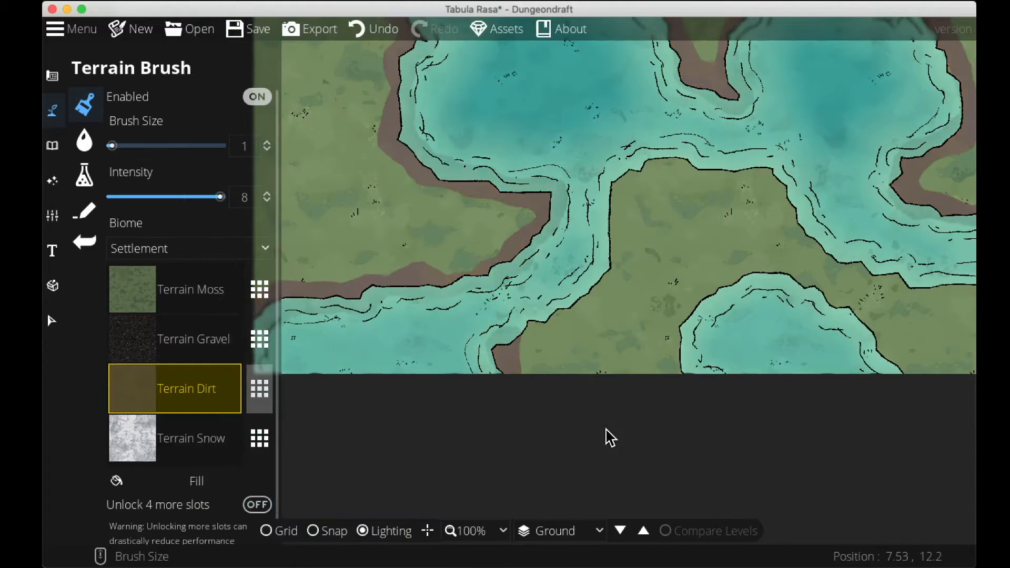
drag(629, 283, 695, 406)
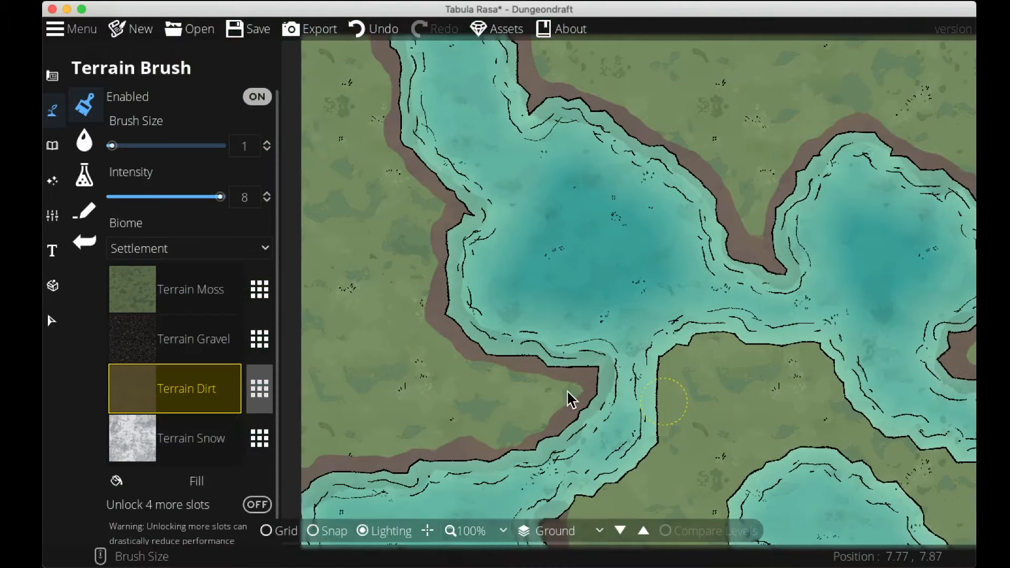
drag(678, 457, 535, 342)
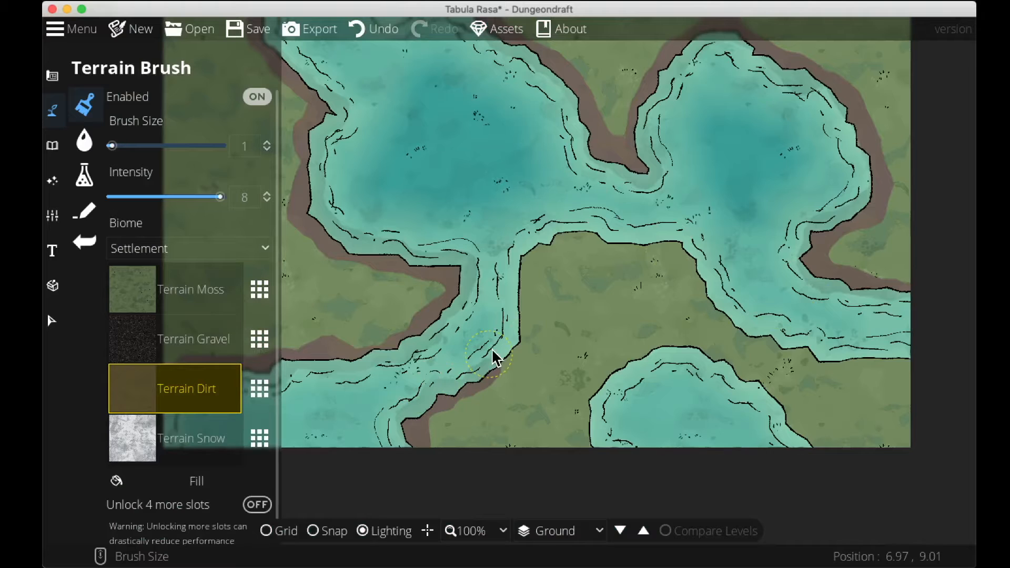
mouse_move(518, 305)
mouse_down()
mouse_move(499, 367)
mouse_move(526, 250)
mouse_move(575, 228)
mouse_move(599, 232)
mouse_move(553, 229)
mouse_move(622, 232)
mouse_move(686, 247)
mouse_move(710, 298)
mouse_move(770, 352)
mouse_up()
mouse_move(684, 268)
mouse_down()
mouse_move(719, 308)
mouse_move(783, 341)
mouse_move(593, 297)
mouse_move(638, 313)
mouse_move(754, 320)
mouse_move(634, 316)
mouse_up()
mouse_move(419, 420)
mouse_down()
mouse_move(420, 360)
mouse_move(410, 385)
mouse_move(459, 317)
mouse_move(543, 313)
mouse_move(464, 316)
mouse_move(584, 354)
mouse_move(652, 419)
mouse_move(600, 357)
mouse_move(567, 293)
mouse_move(533, 298)
mouse_move(592, 322)
mouse_up()
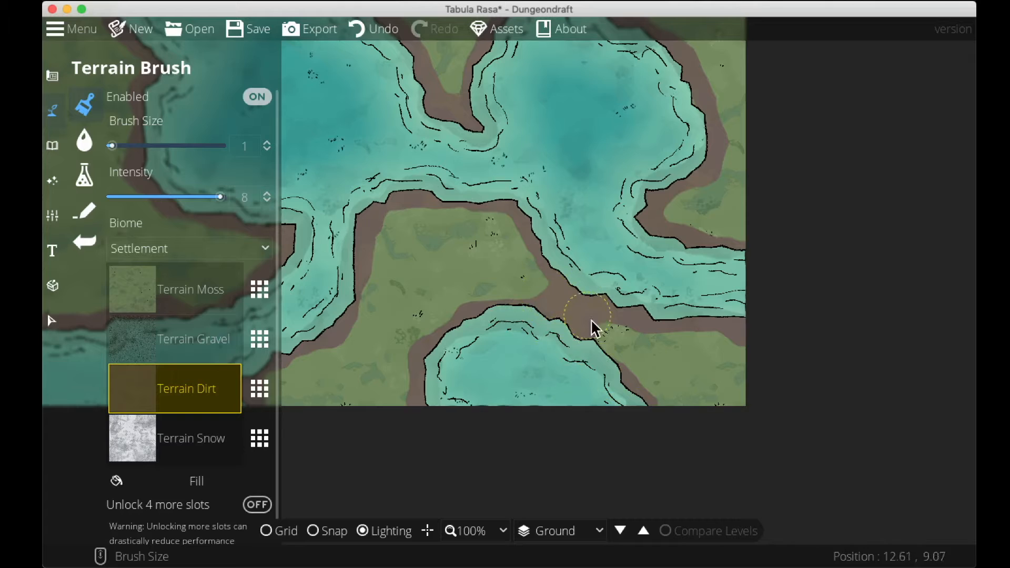
Replace the gravel slot's texture with Terrain Swamp and paint swamp along the lower-left river bank.
scroll(873, 469, up, 4)
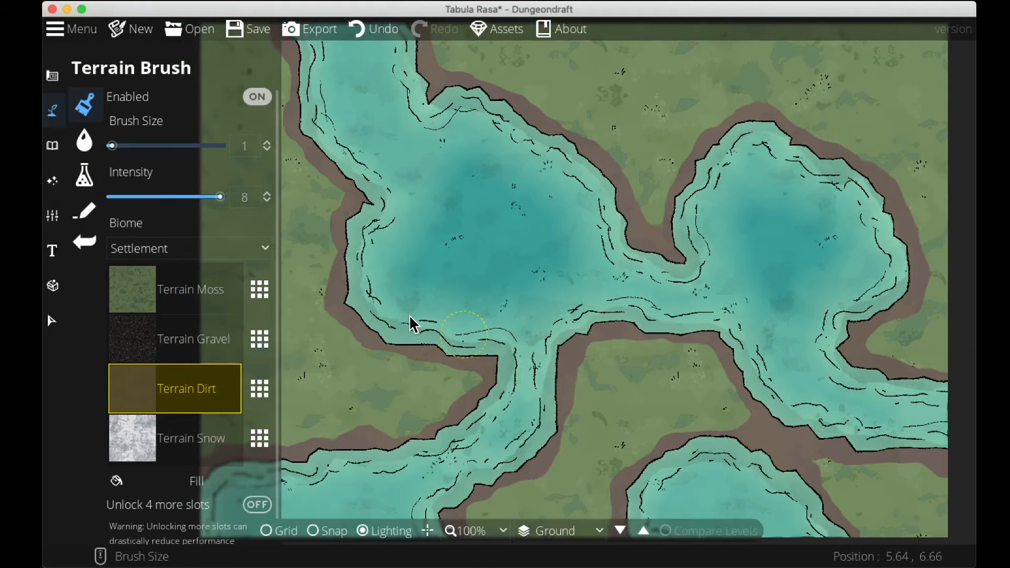
click(225, 355)
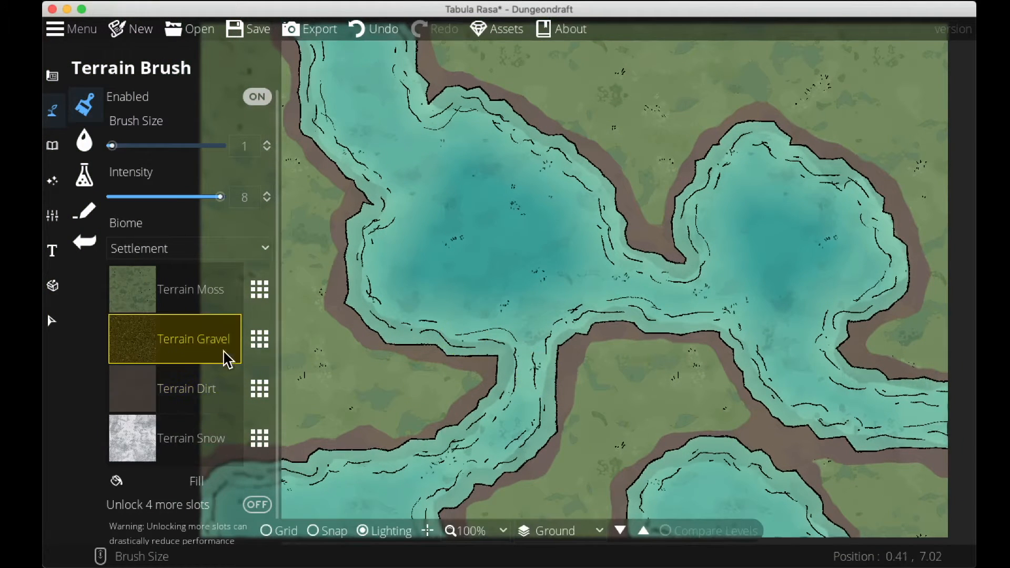
click(256, 346)
scroll(343, 428, down, 3)
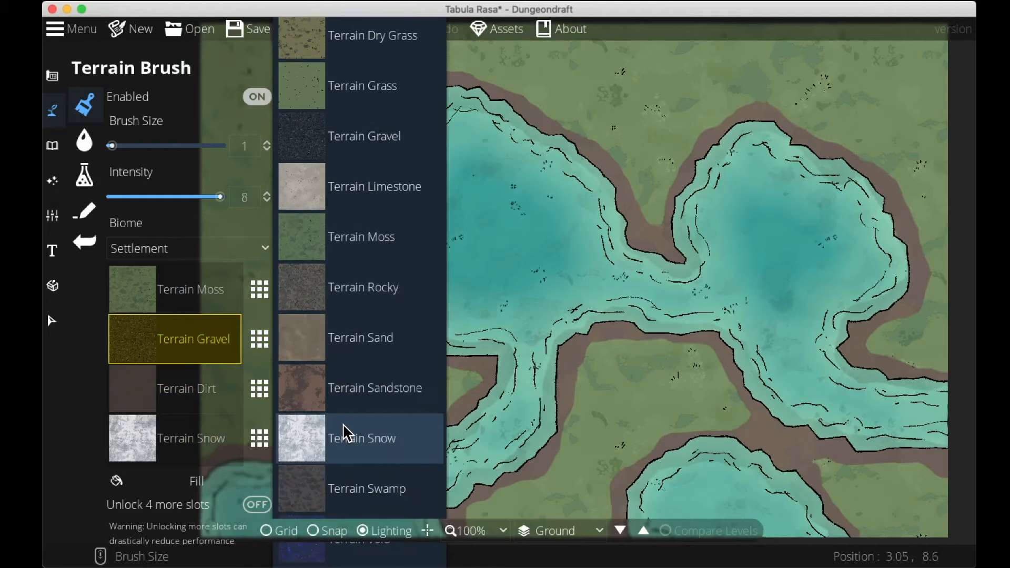
click(347, 489)
drag(379, 455, 355, 449)
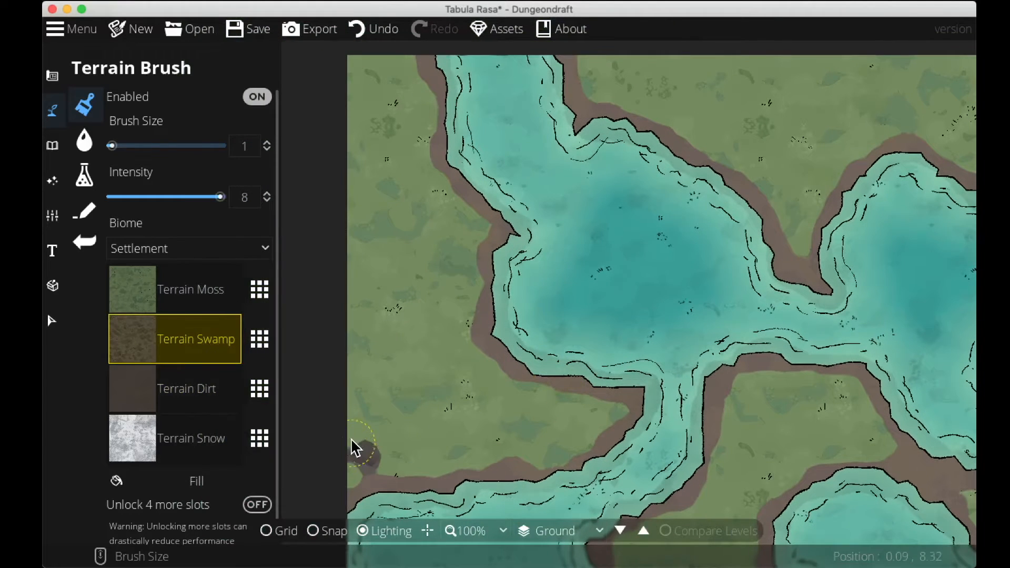
mouse_move(425, 463)
mouse_down()
mouse_move(462, 453)
mouse_move(379, 459)
mouse_move(372, 430)
mouse_move(524, 451)
mouse_up()
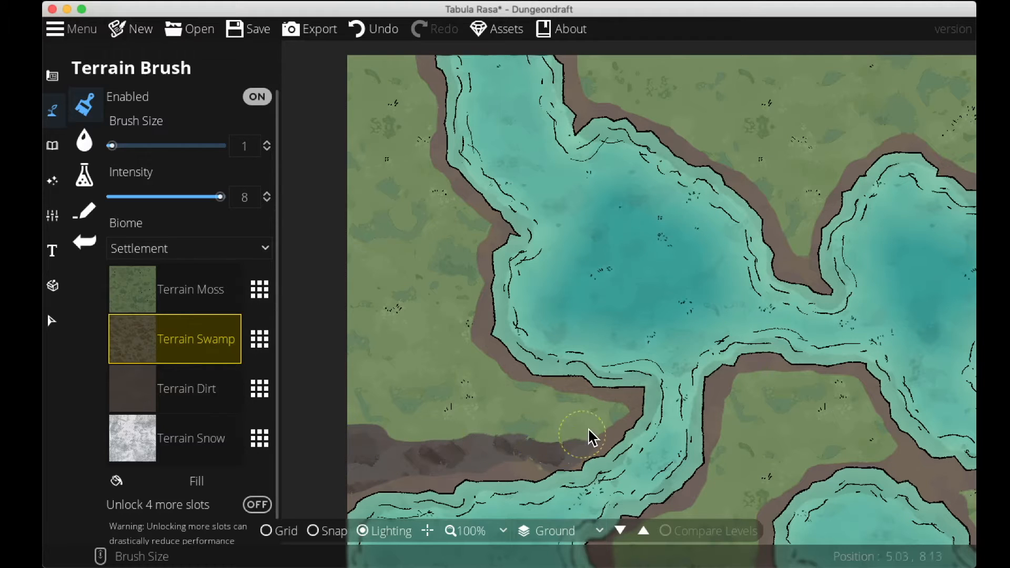
drag(483, 358, 560, 431)
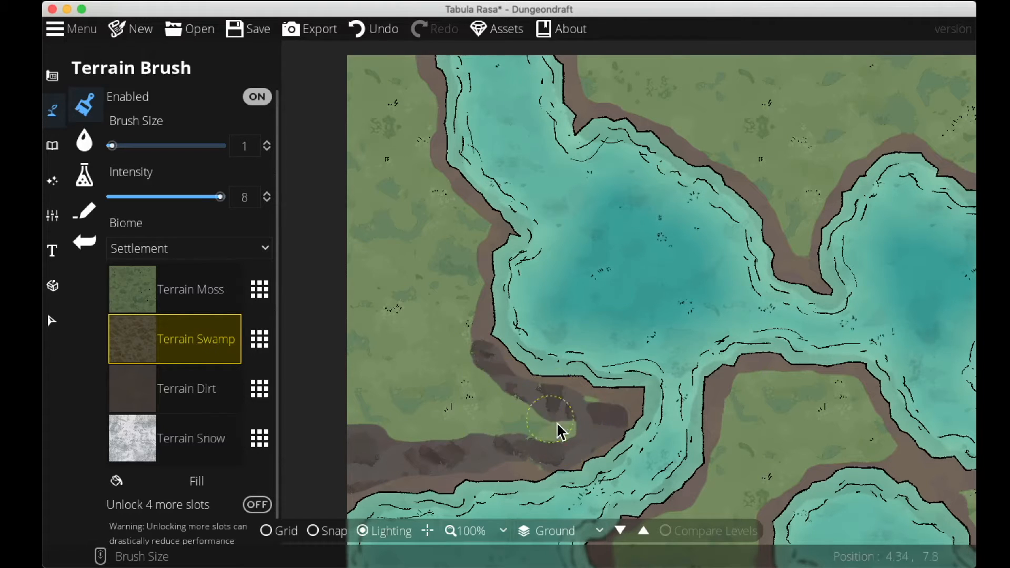
Paint swamp along the upper lake's west bank and the shore between the two upper lakes.
scroll(584, 409, up, 5)
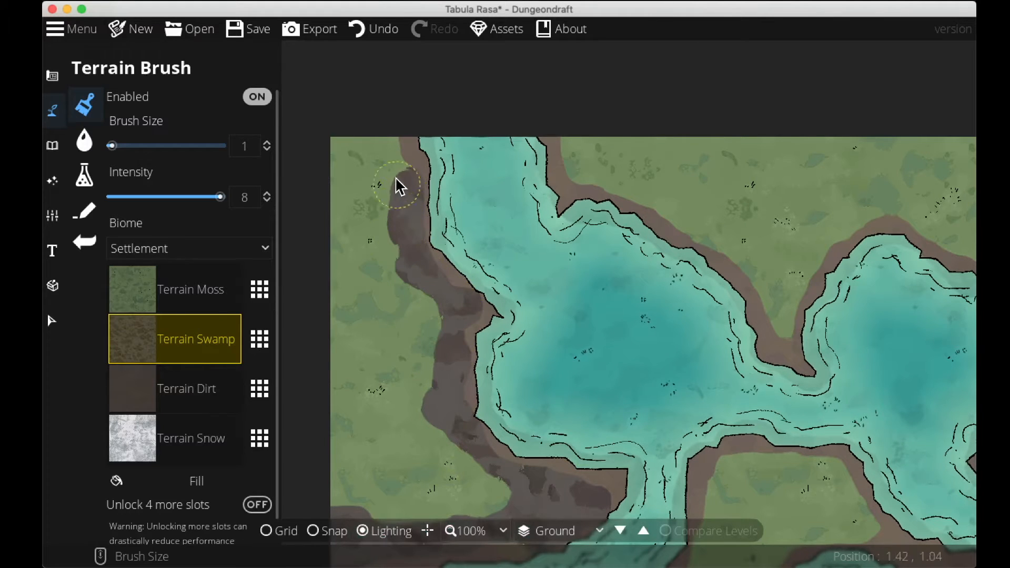
drag(439, 269, 346, 143)
drag(471, 206, 387, 372)
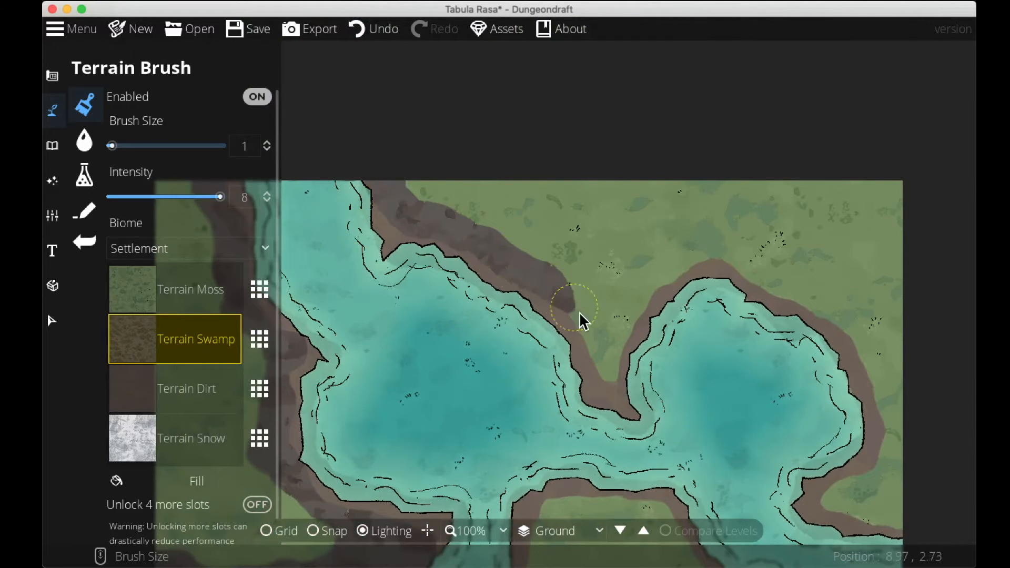
mouse_move(607, 372)
mouse_down()
mouse_move(610, 336)
mouse_move(677, 260)
mouse_move(608, 331)
mouse_move(643, 268)
mouse_move(580, 207)
mouse_up()
Reselect the Terrain Swamp slot and paint swamp along the right pond's eastern shore.
click(209, 390)
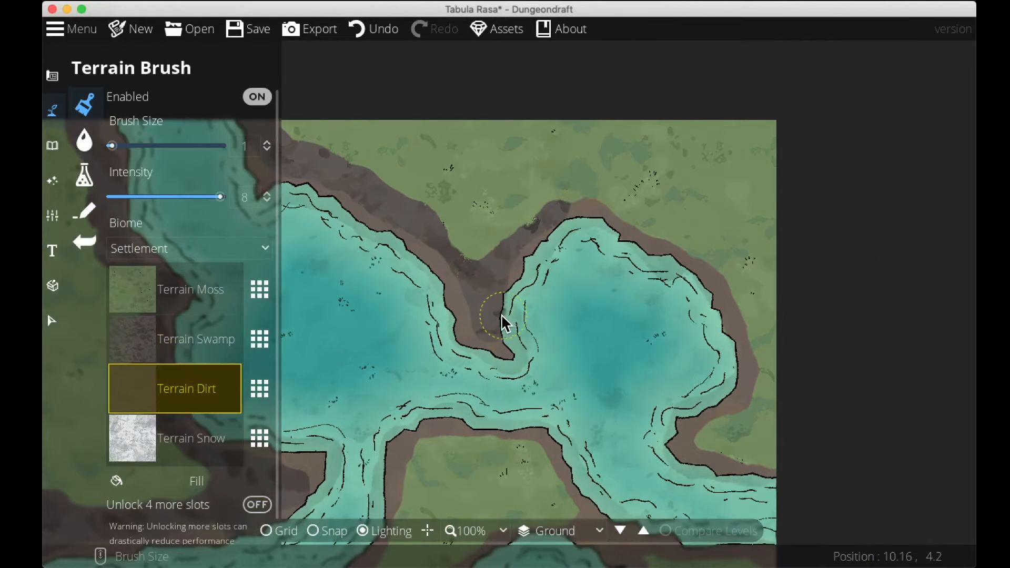
click(193, 352)
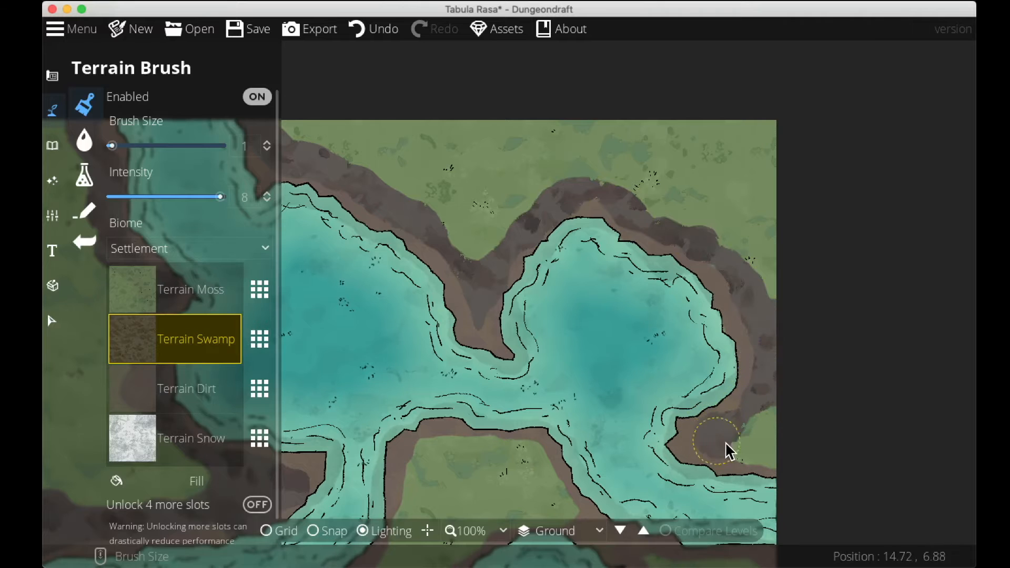
drag(756, 435, 815, 223)
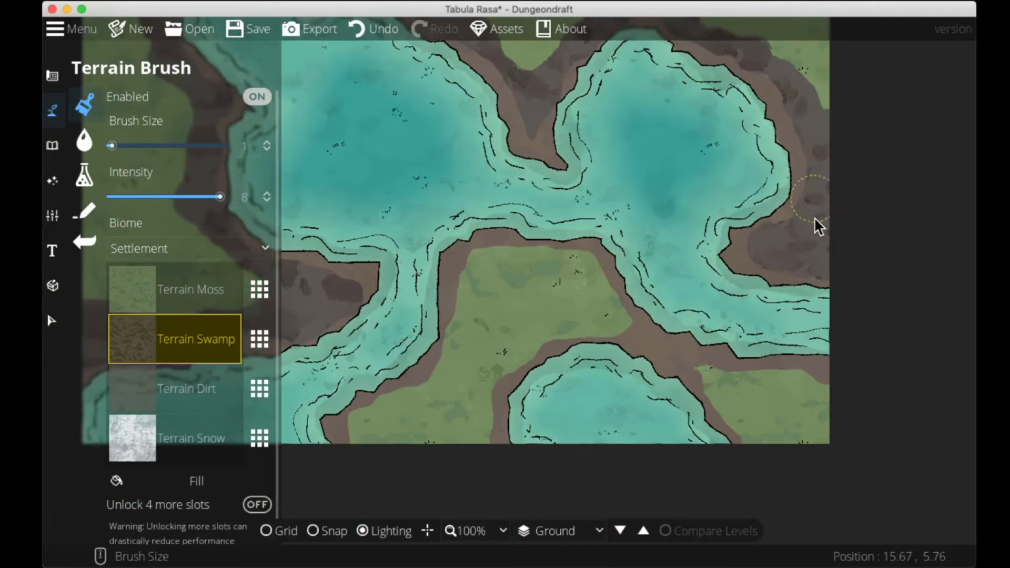
Paint swamp along the shores of the central grassy island between the river channels.
click(237, 298)
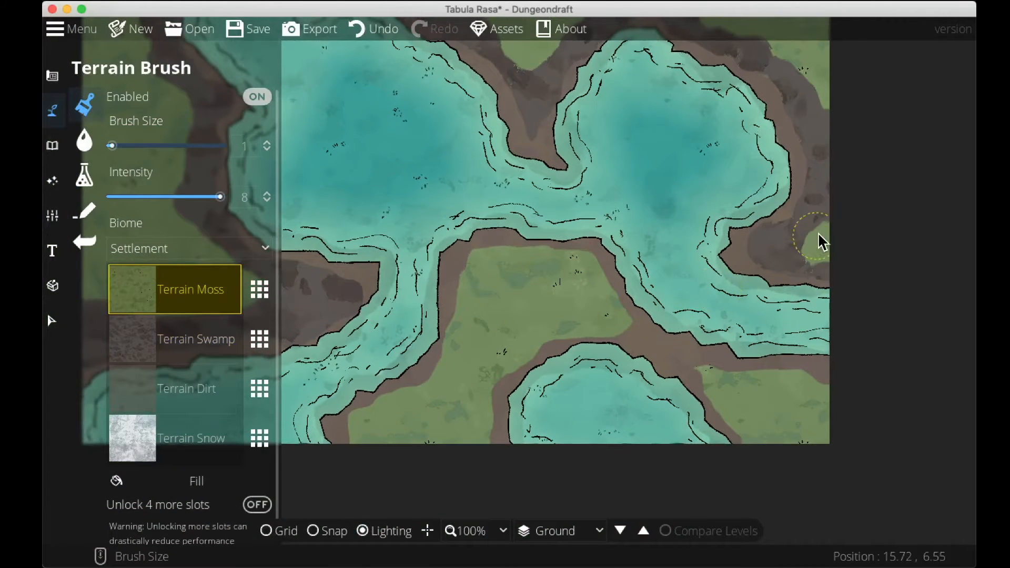
click(180, 351)
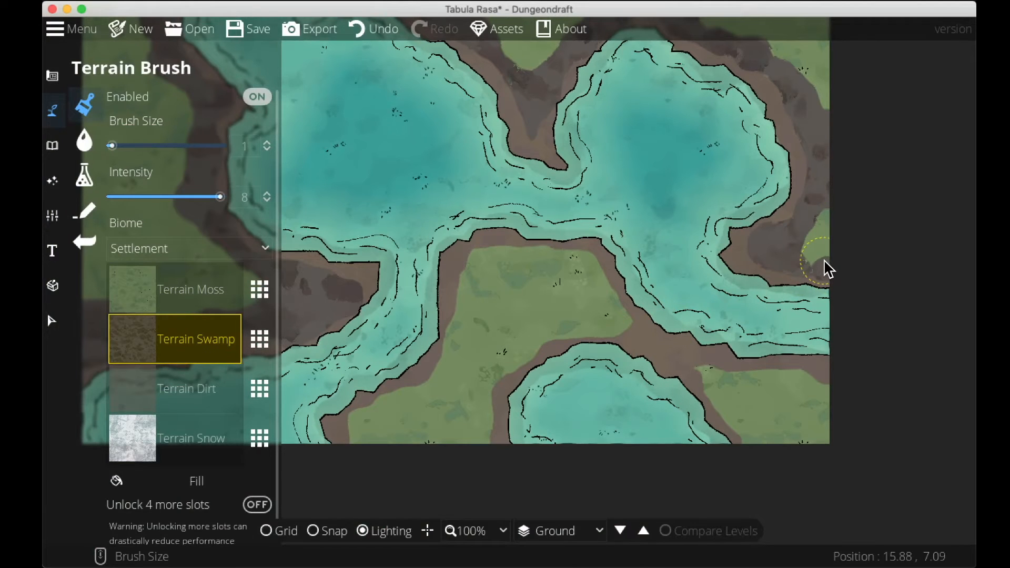
drag(679, 383, 751, 340)
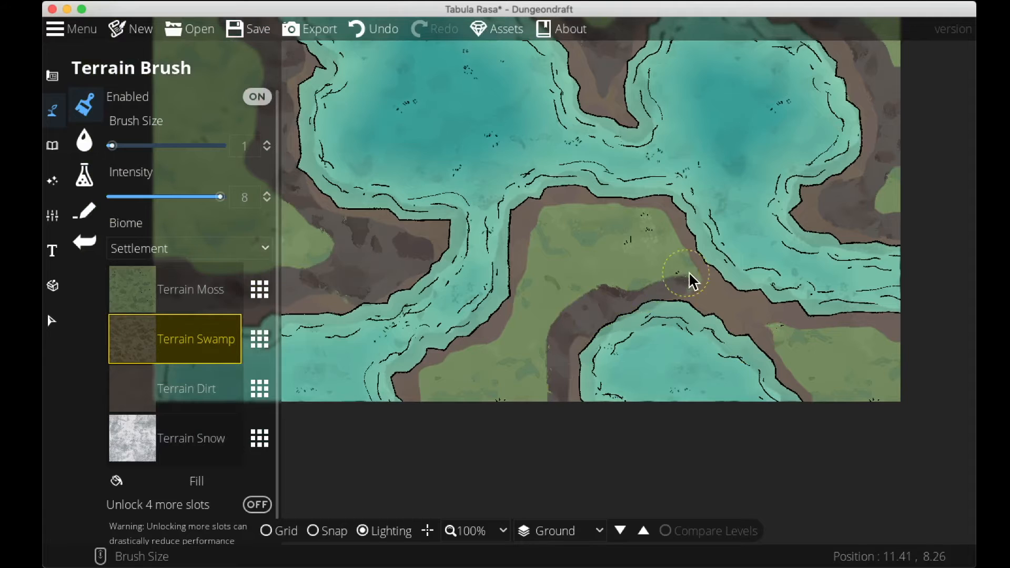
drag(775, 328, 803, 386)
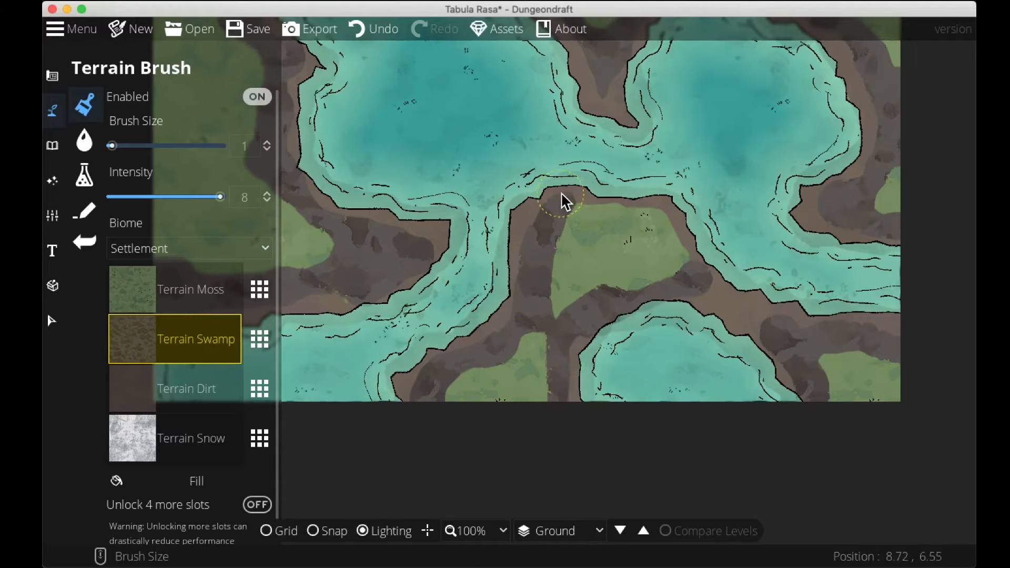
drag(607, 341, 730, 461)
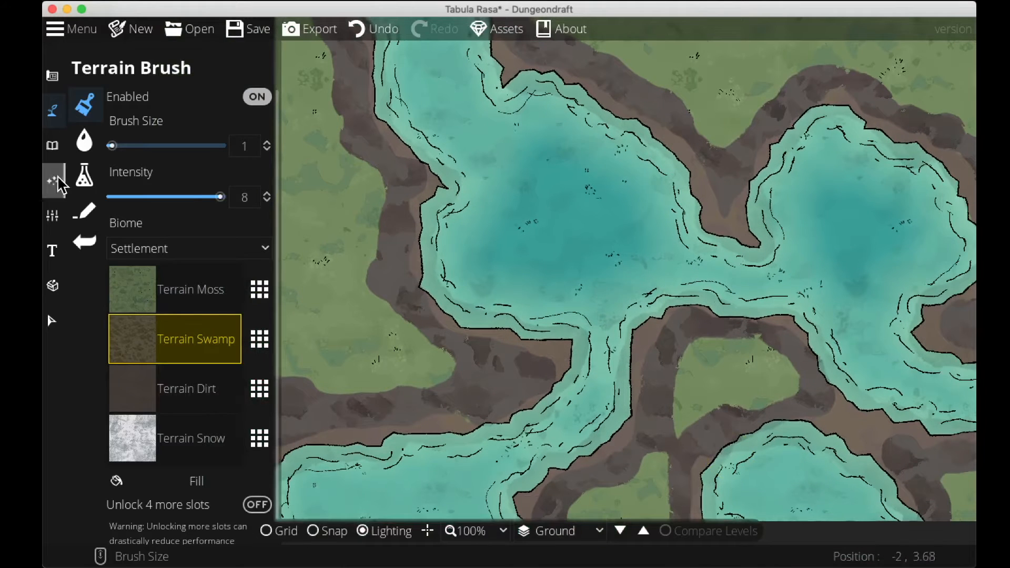
Switch to the Path Tool, pick a rocky cliff path, and draw it along the west bank of the upper lake.
click(84, 211)
click(228, 414)
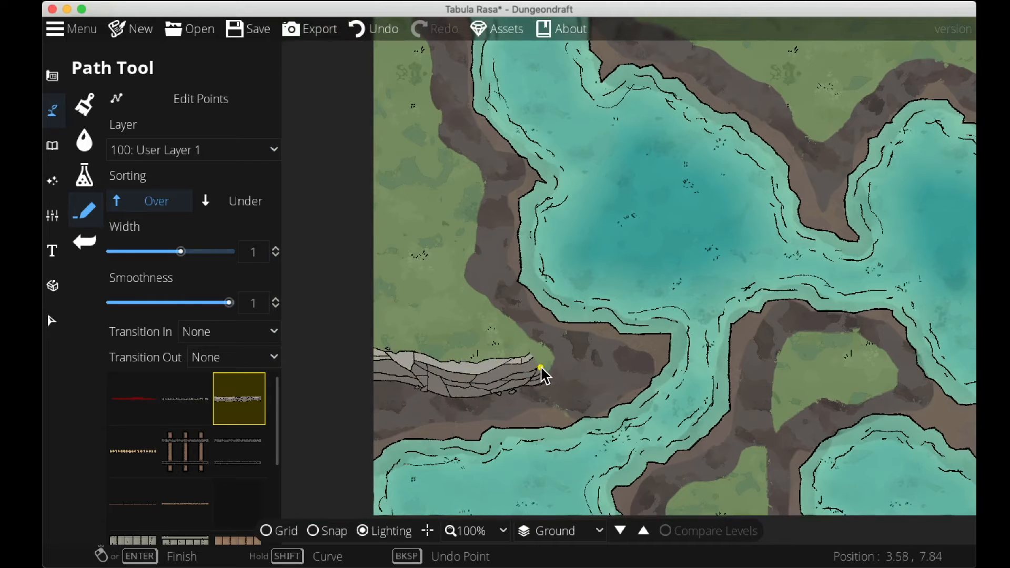
click(544, 347)
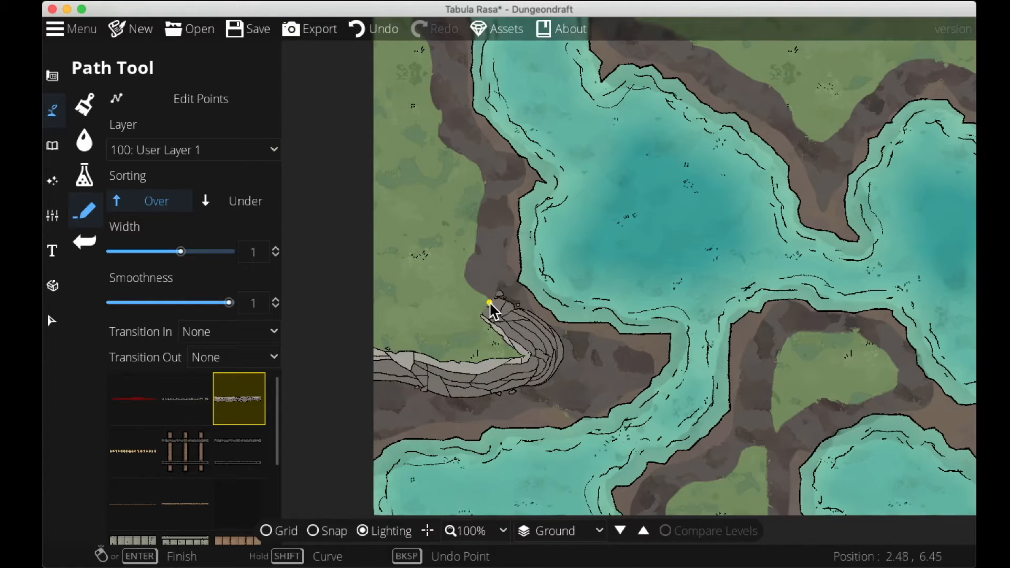
click(456, 274)
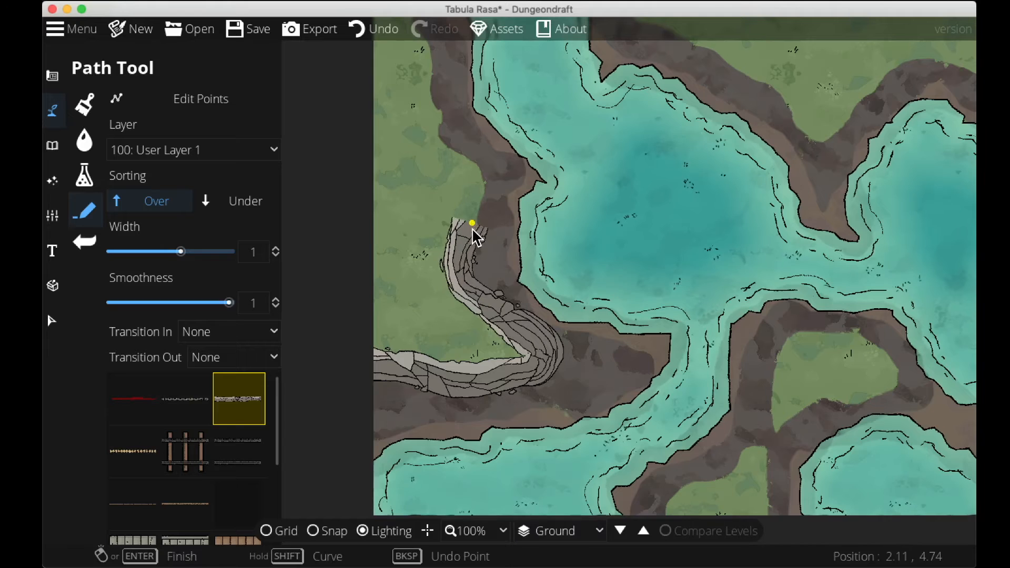
drag(472, 225, 449, 345)
click(450, 330)
click(418, 292)
click(401, 249)
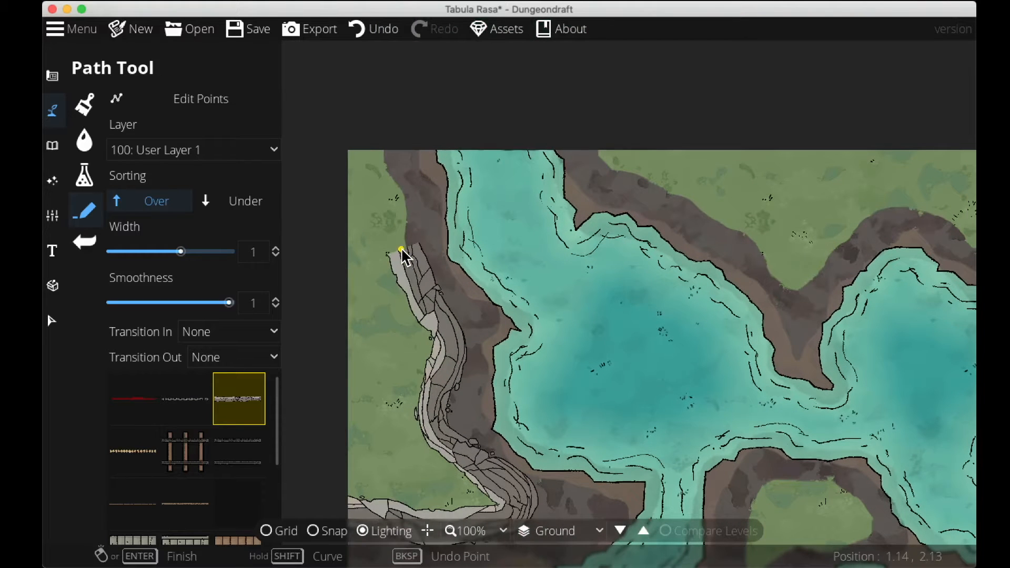
click(369, 120)
Draw more cliff paths along the northern shore of the upper lakes and beside the lower-right pond.
drag(532, 305, 576, 410)
drag(679, 475, 465, 97)
drag(575, 228, 586, 528)
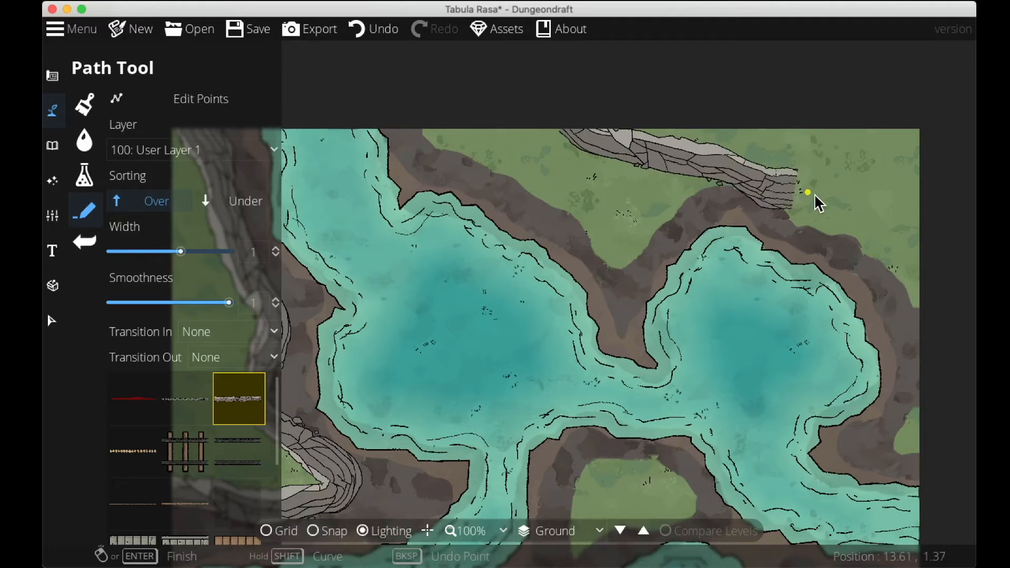
click(809, 222)
click(874, 243)
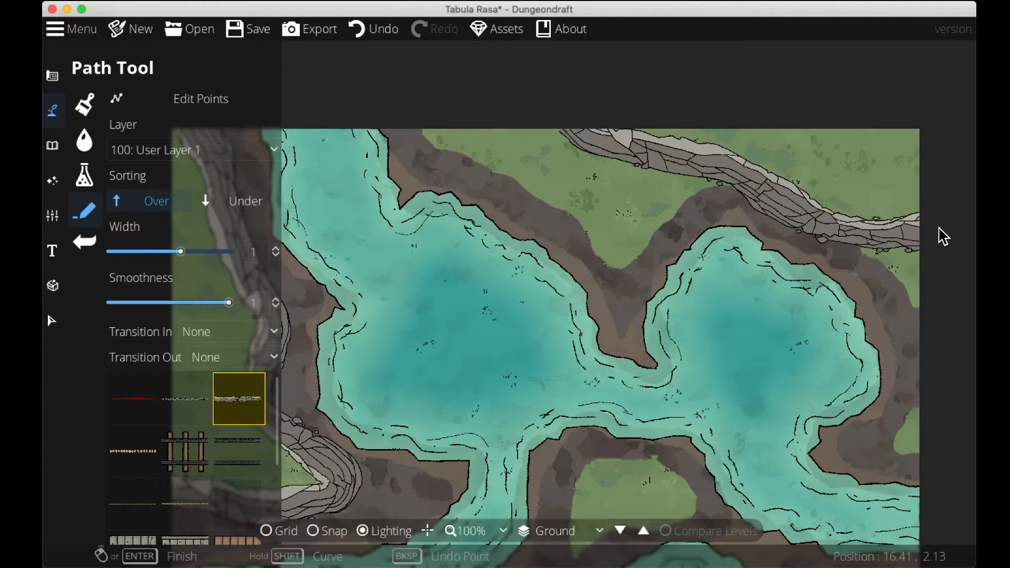
drag(800, 289, 811, 17)
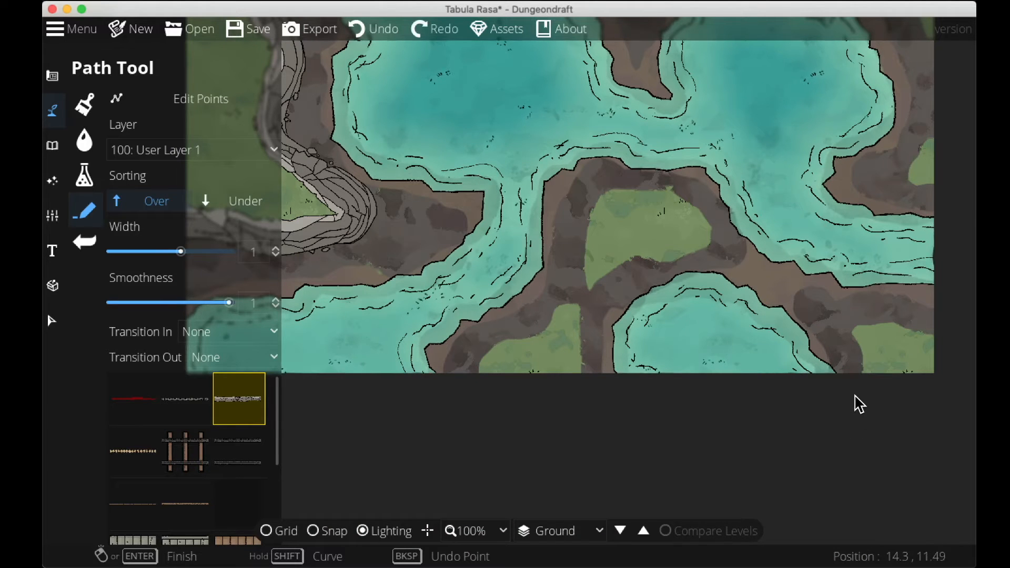
click(882, 328)
drag(656, 224, 676, 457)
drag(677, 405, 692, 263)
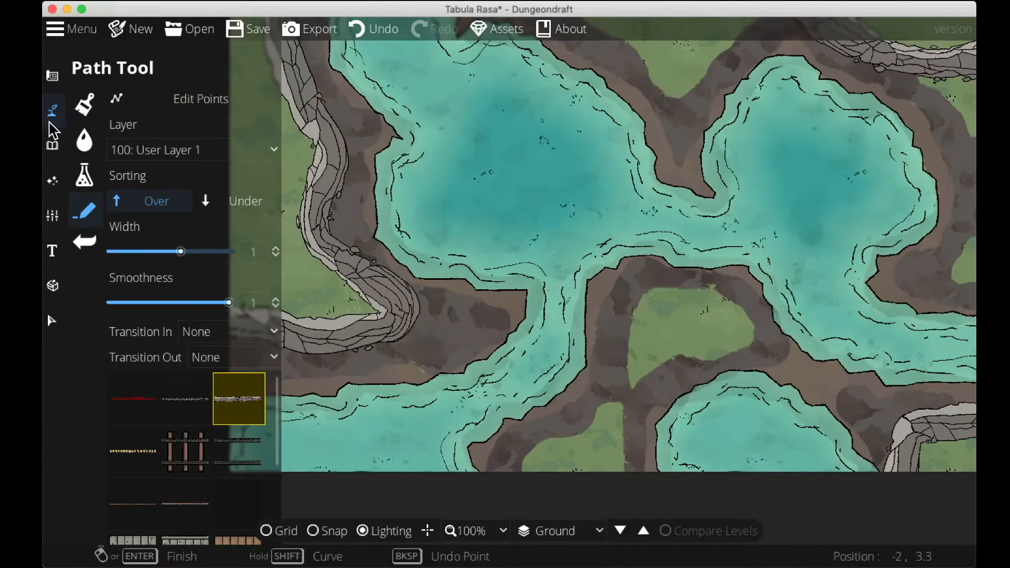
Open the Object tool, search the library for tree, and select a round green tree asset.
click(52, 145)
click(106, 104)
click(878, 112)
text(t)
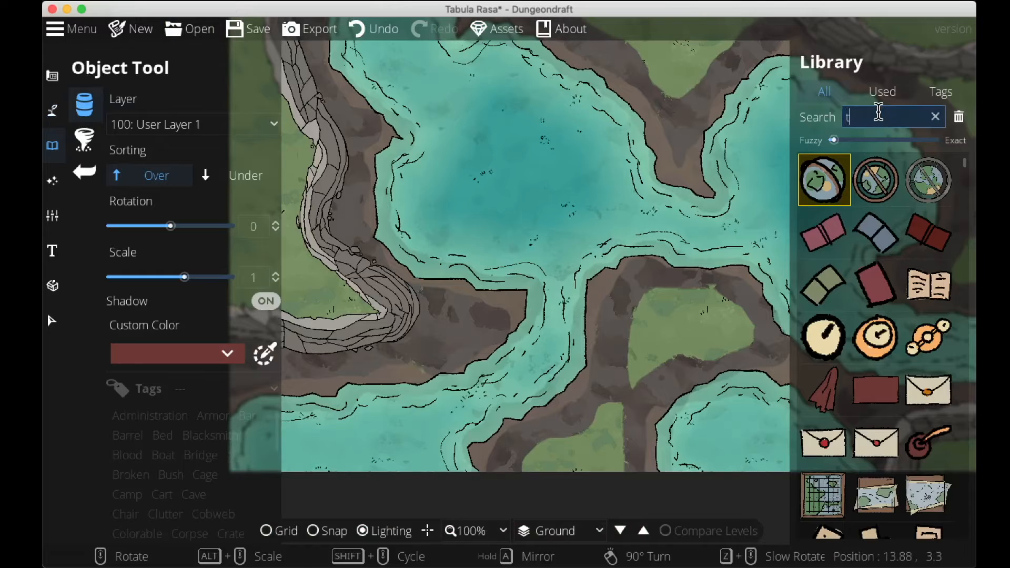
text(ree)
mouse_move(885, 525)
scroll(885, 524, down, 5)
scroll(882, 518, up, 1)
scroll(881, 518, down, 1)
mouse_move(828, 513)
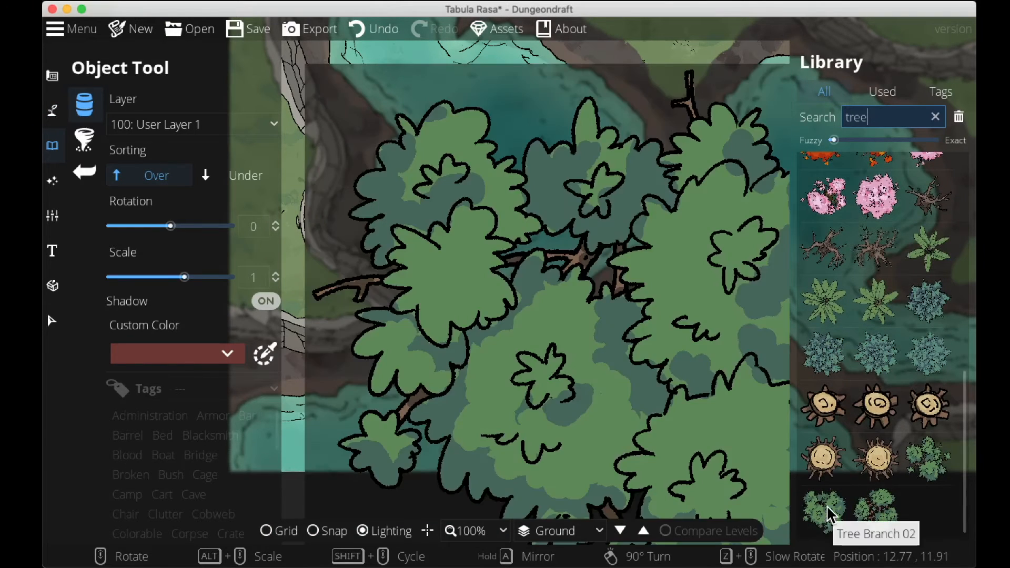
scroll(826, 513, up, 3)
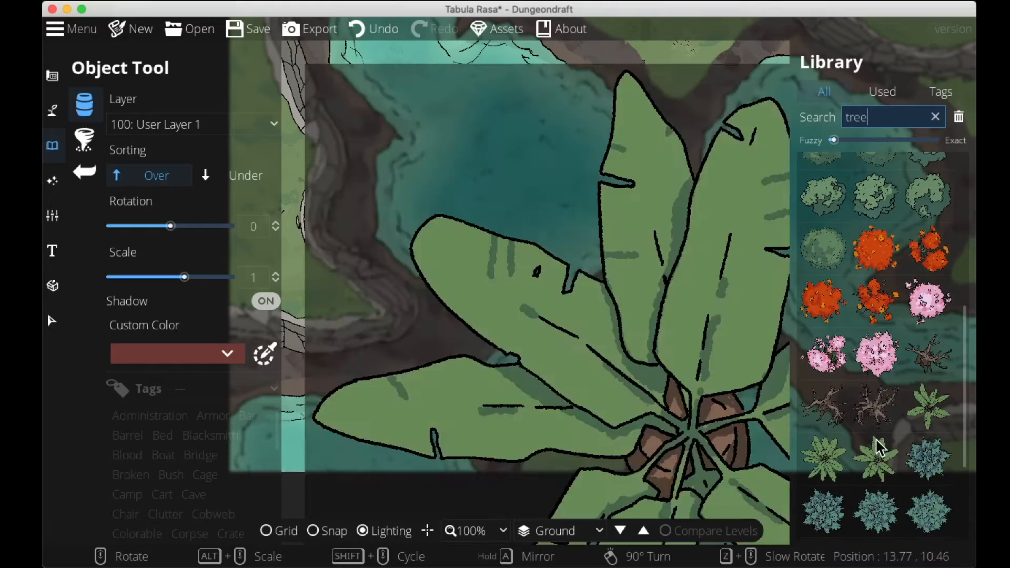
mouse_move(940, 214)
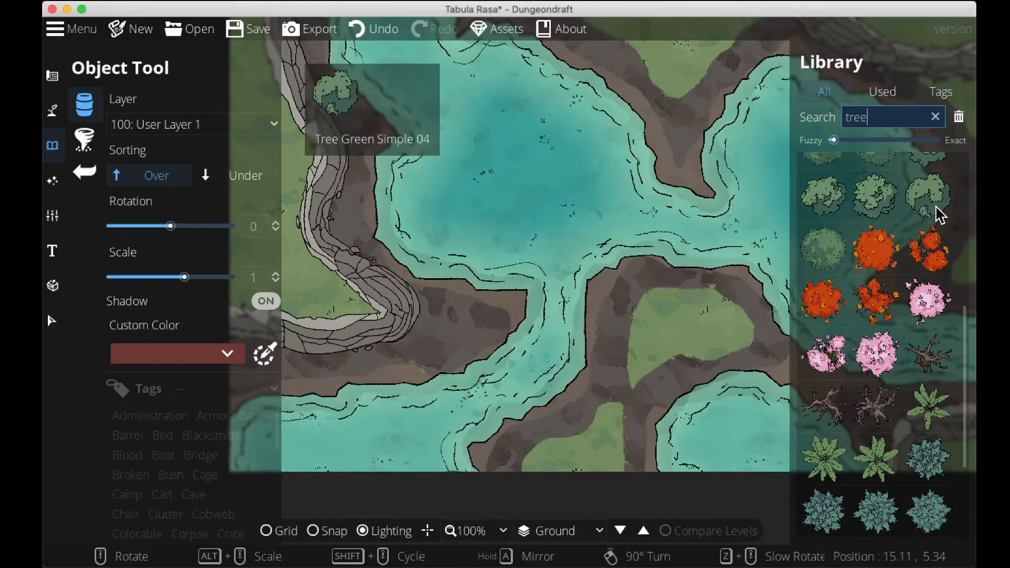
scroll(825, 421, up, 4)
click(826, 478)
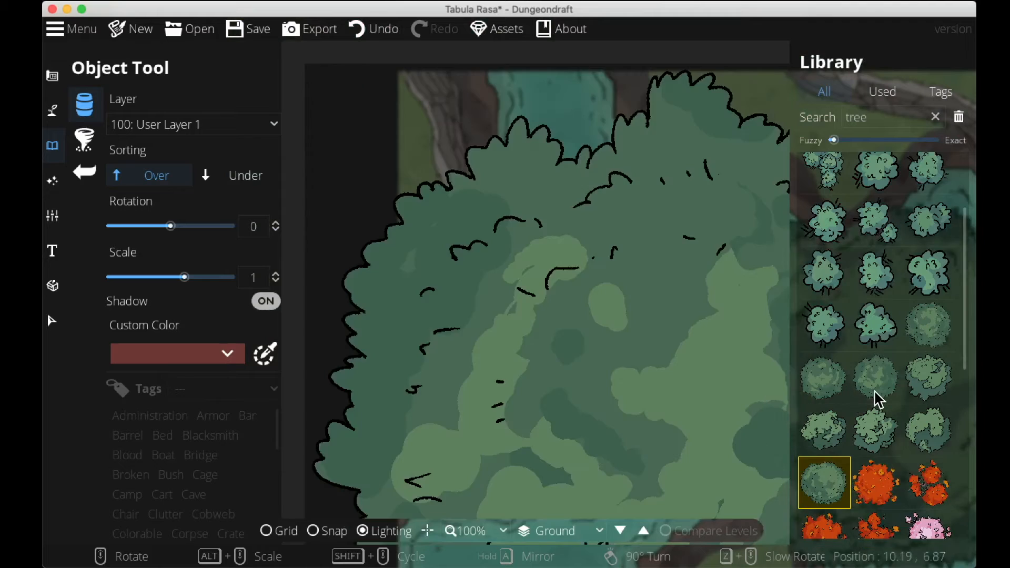
click(876, 391)
Switch to the Scatter tool with three round green tree variants selected and scatter trees on the grassy islands.
click(89, 147)
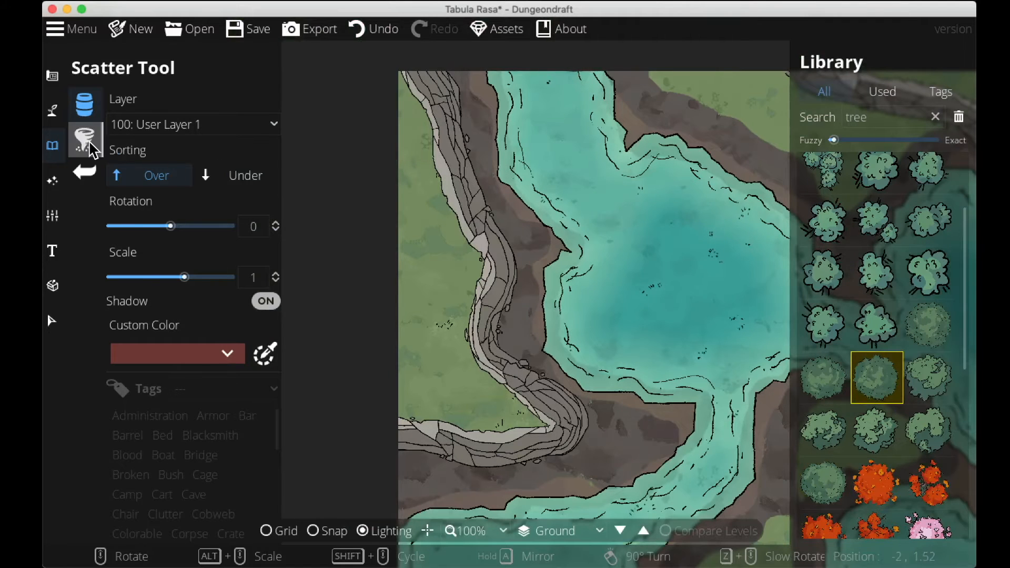
click(824, 377)
click(929, 325)
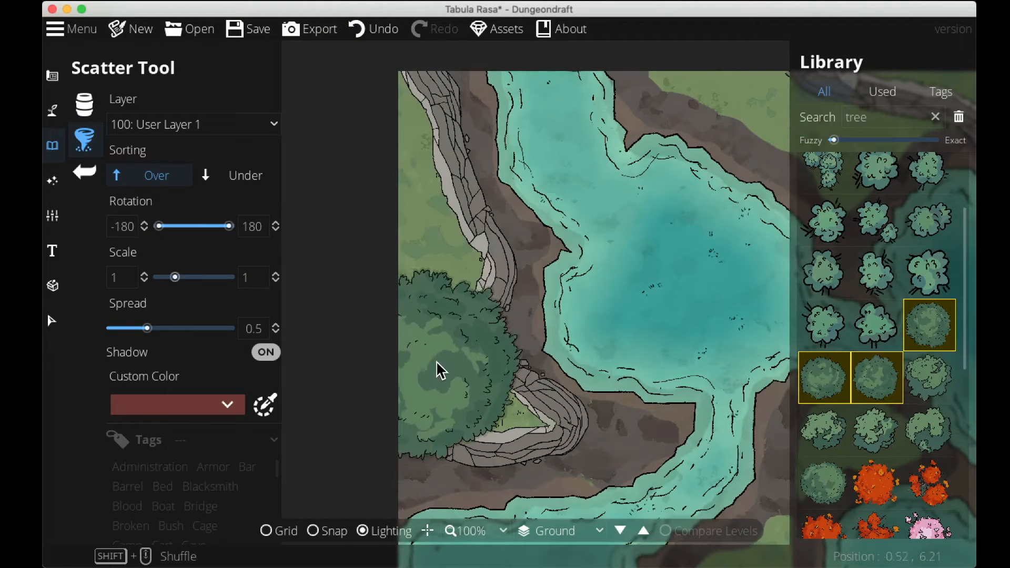
drag(470, 391, 272, 122)
drag(739, 228, 639, 262)
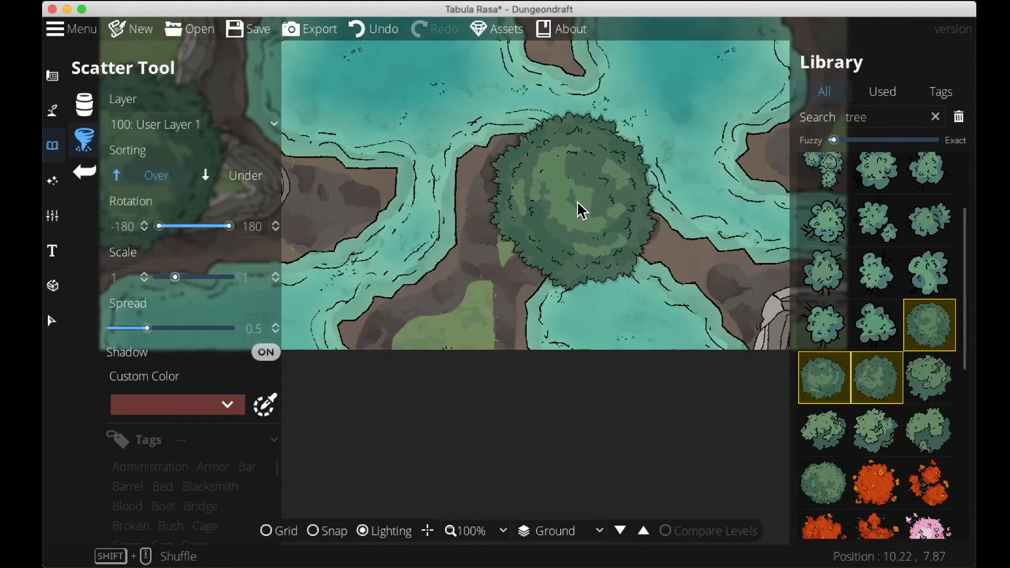
click(578, 200)
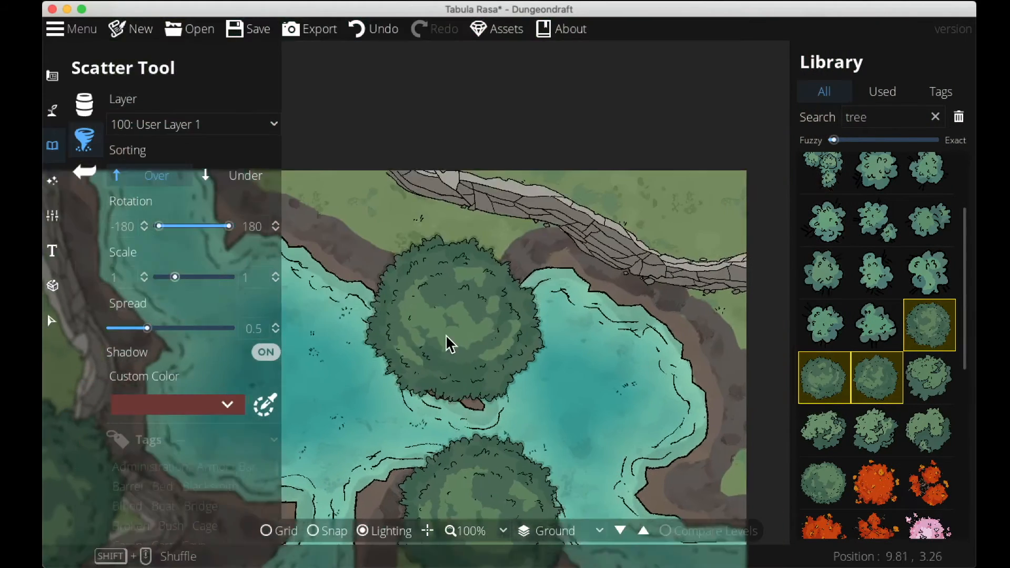
drag(446, 335, 435, 347)
click(513, 170)
drag(701, 305, 589, 260)
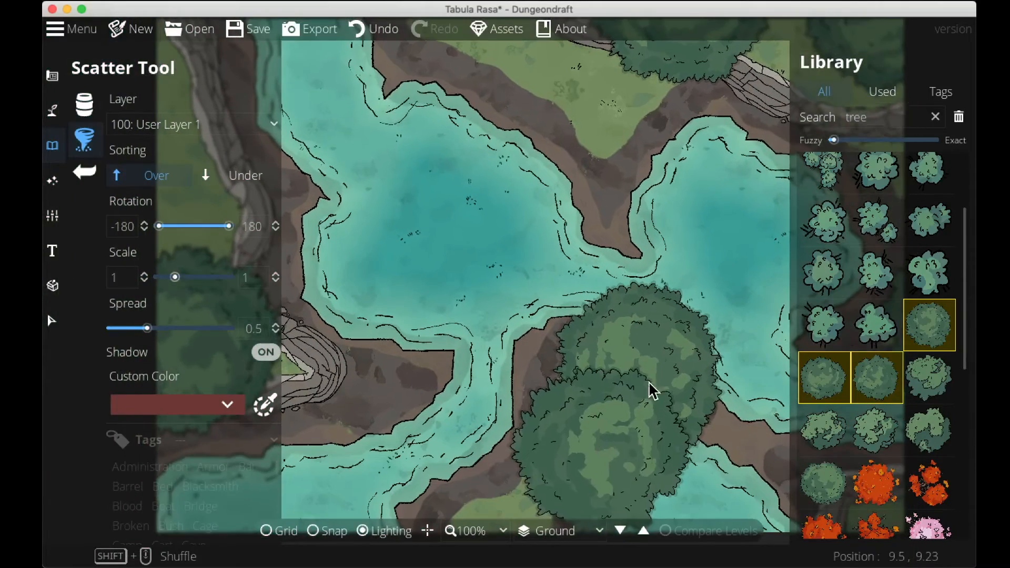
Search the library for log and select a log asset.
drag(898, 119, 810, 120)
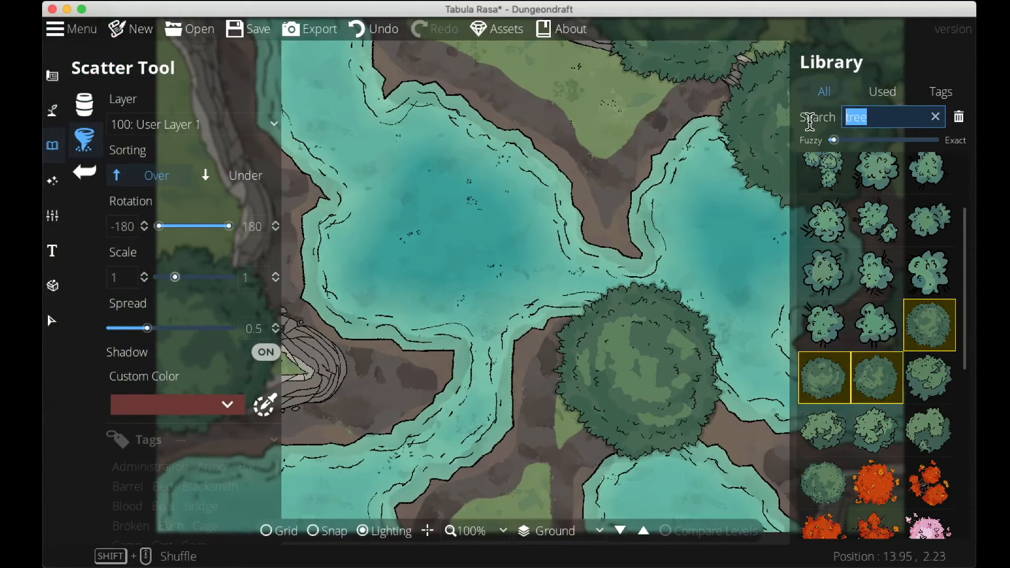
text(log)
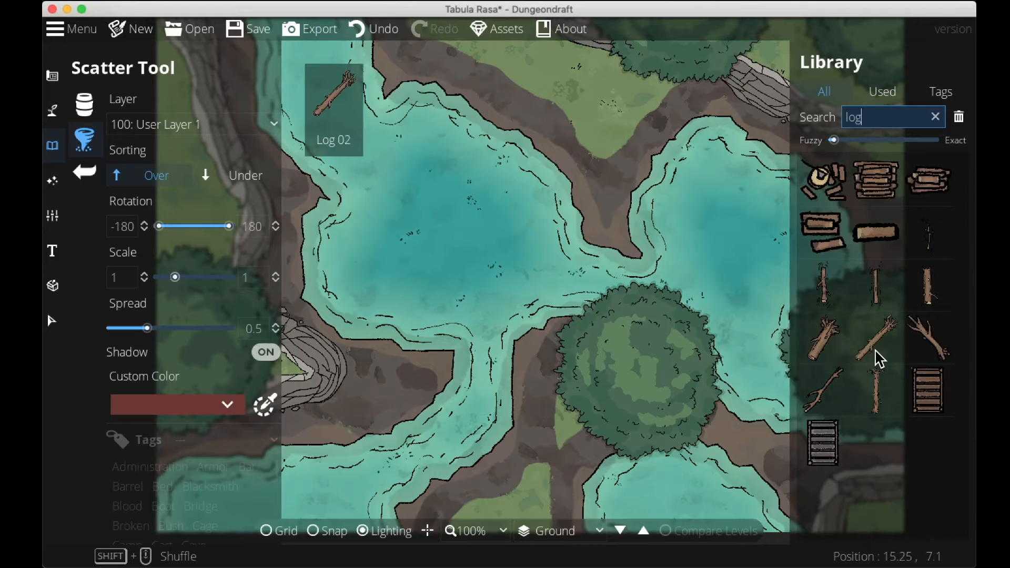
click(879, 360)
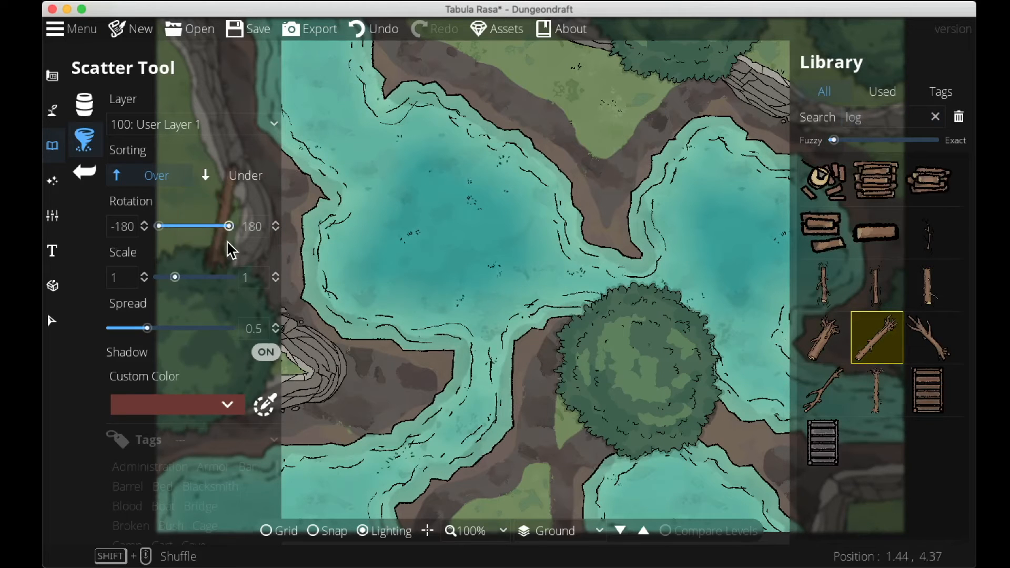
Switch to the Object tool and place a branched log in the upper-right lake and a thin straight log in the upper-left lake.
click(84, 106)
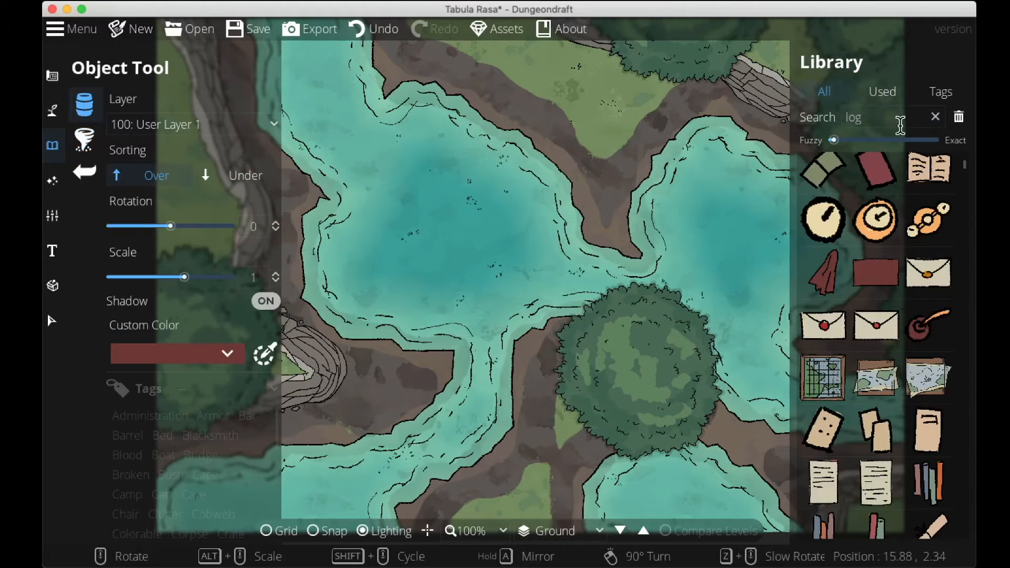
click(899, 125)
key(Return)
click(885, 349)
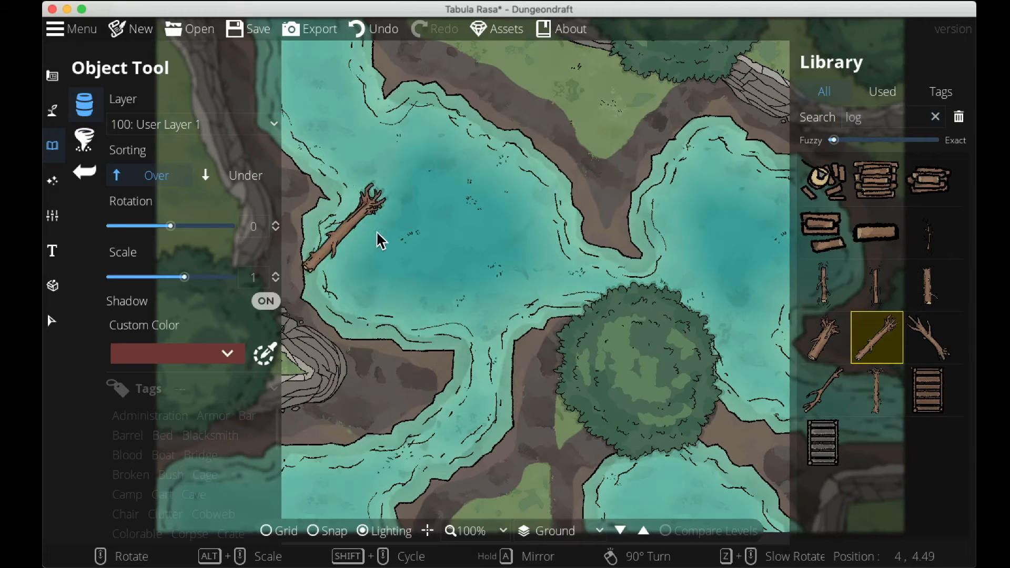
click(724, 234)
click(825, 404)
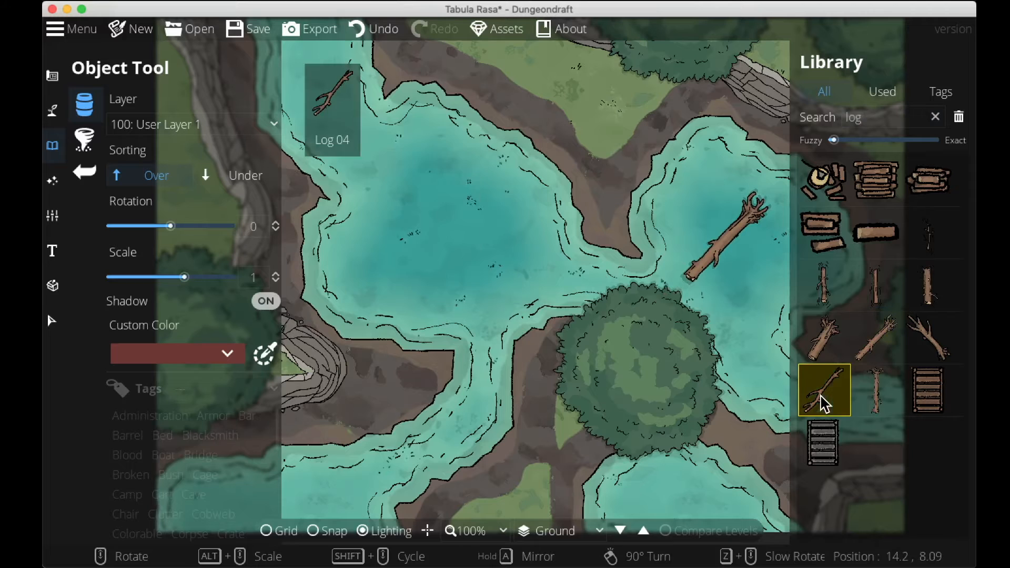
click(825, 284)
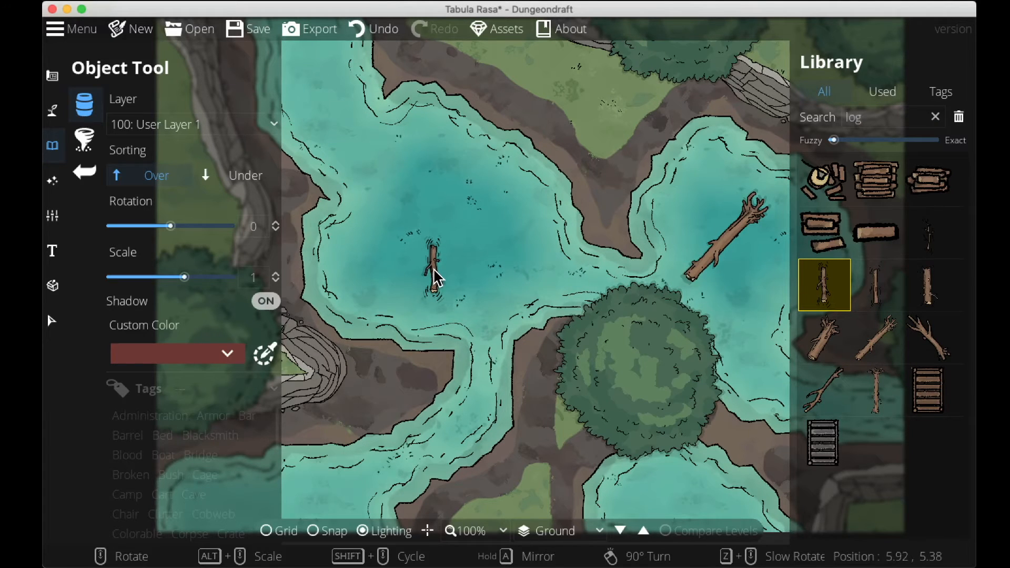
Search the library for waterfall, pick a water ripple asset and set sorting to Under.
double_click(853, 117)
text(ripples)
drag(908, 116, 825, 114)
text(waterfal)
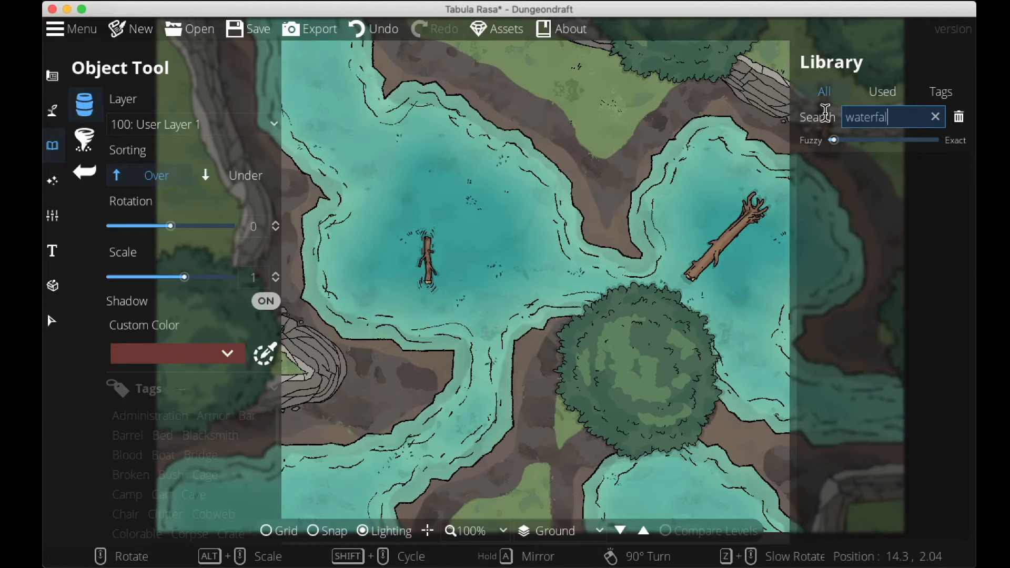
text(l)
click(876, 390)
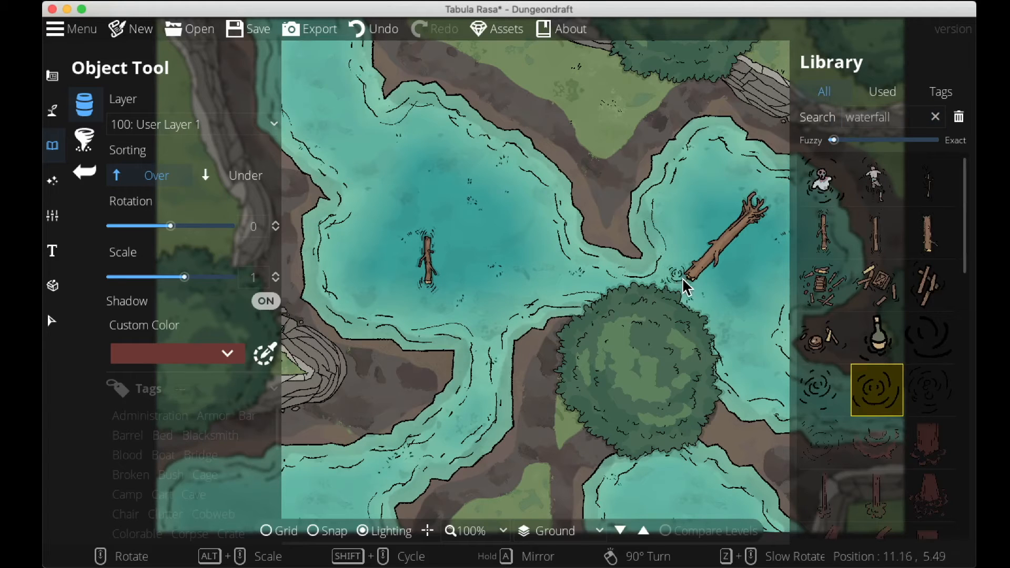
click(246, 176)
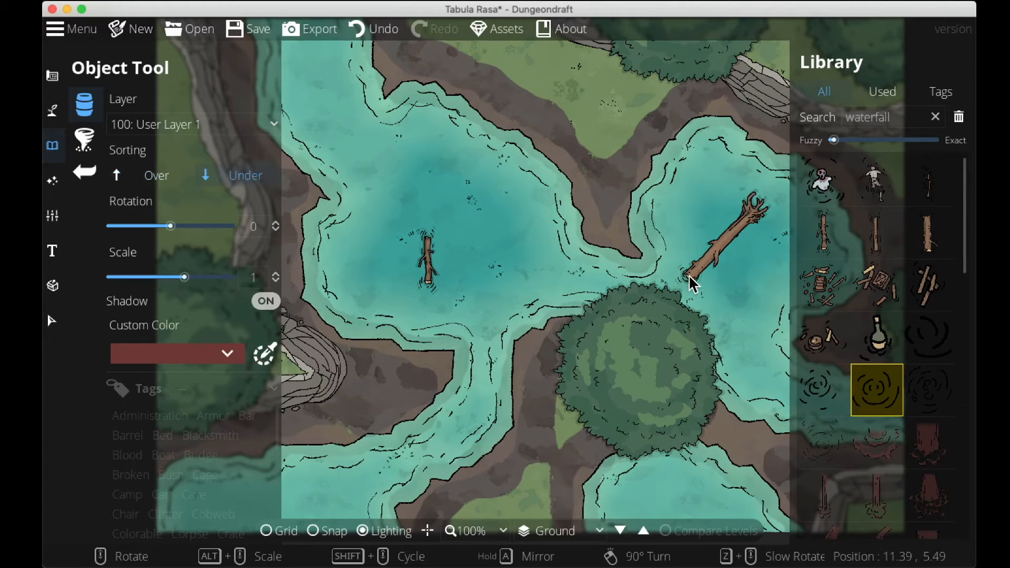
Place ripple variants in the water around both floating logs.
click(816, 391)
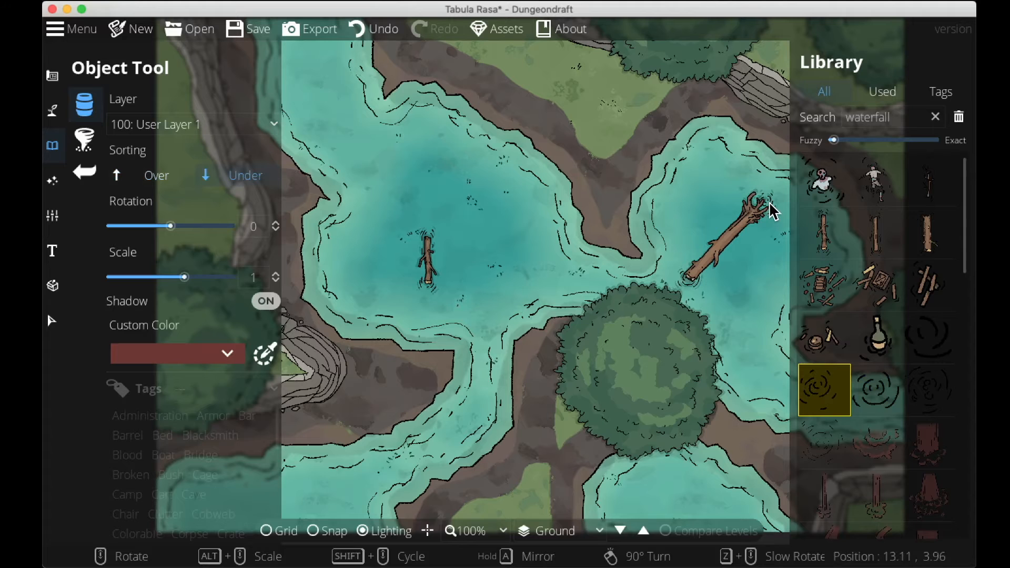
click(920, 392)
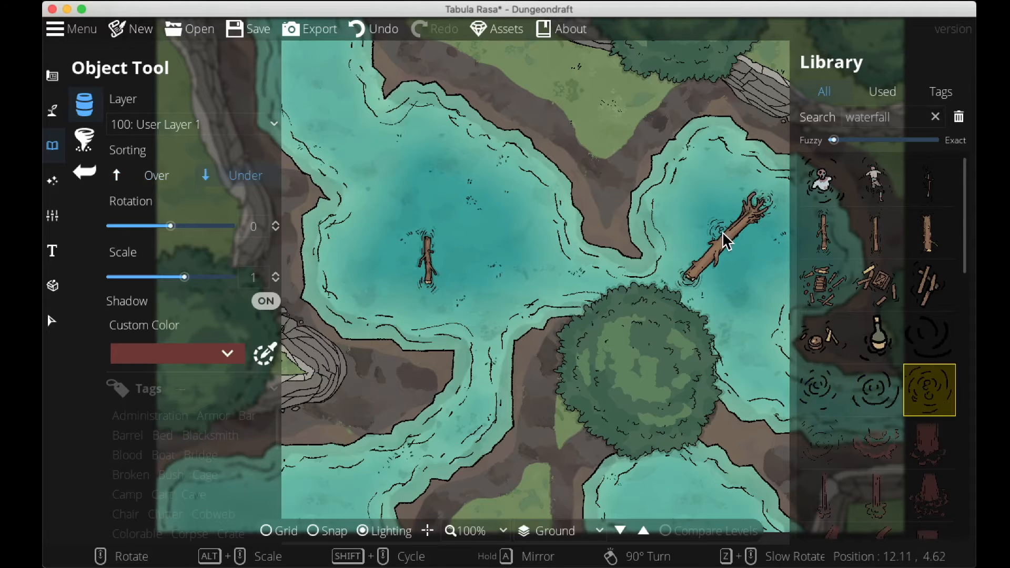
drag(762, 310, 777, 349)
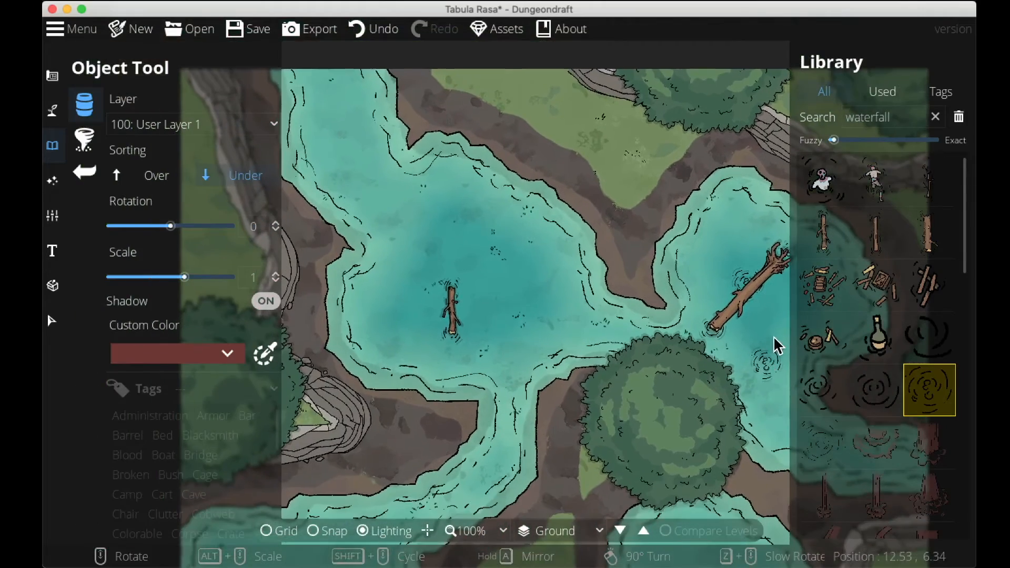
drag(590, 338, 728, 338)
Search for shrubs, switch to the Scatter tool, select all green bush variants and set sorting to Under.
double_click(909, 116)
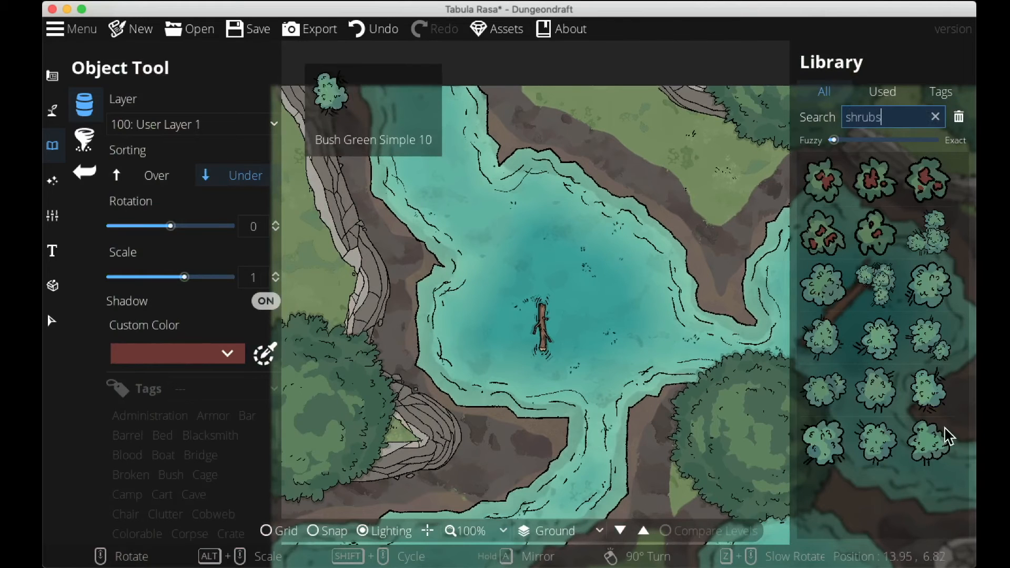
click(928, 445)
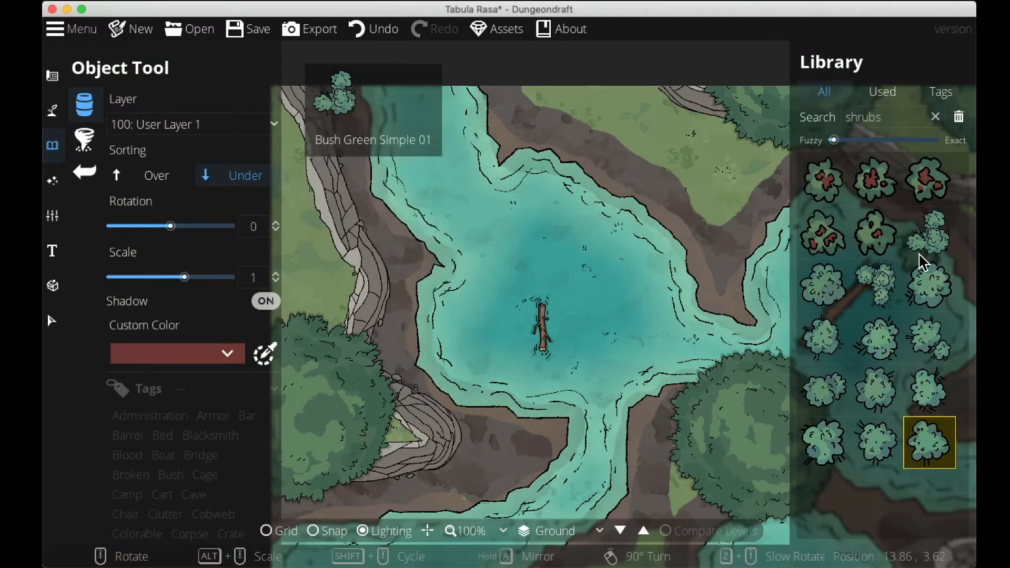
click(84, 131)
double_click(891, 118)
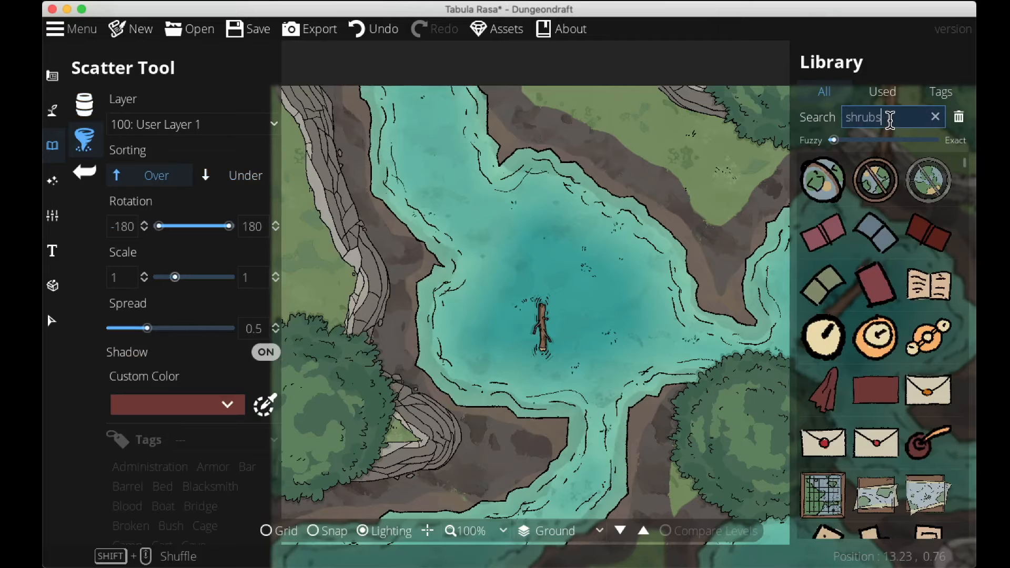
click(947, 434)
shift+click(934, 228)
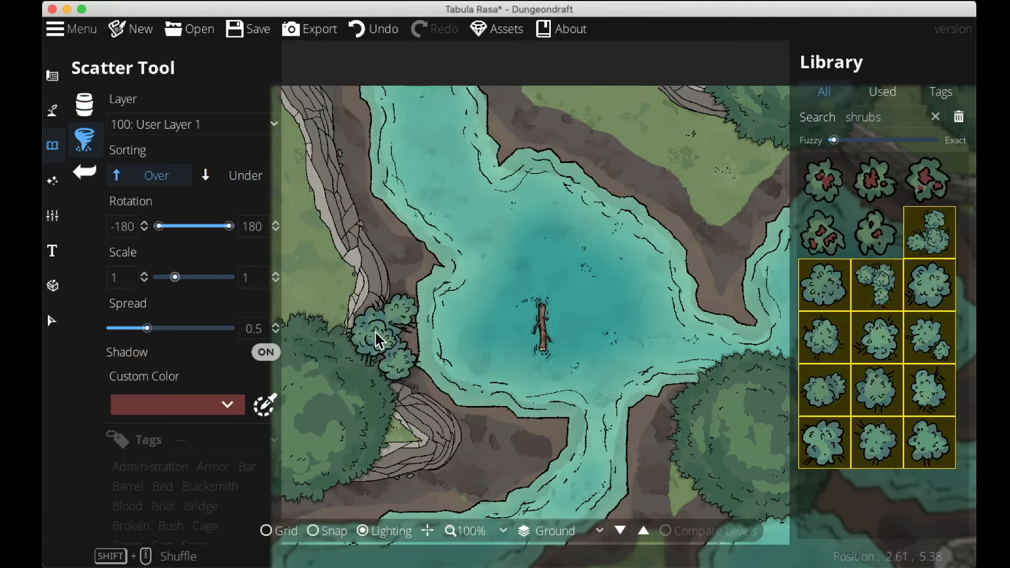
click(241, 179)
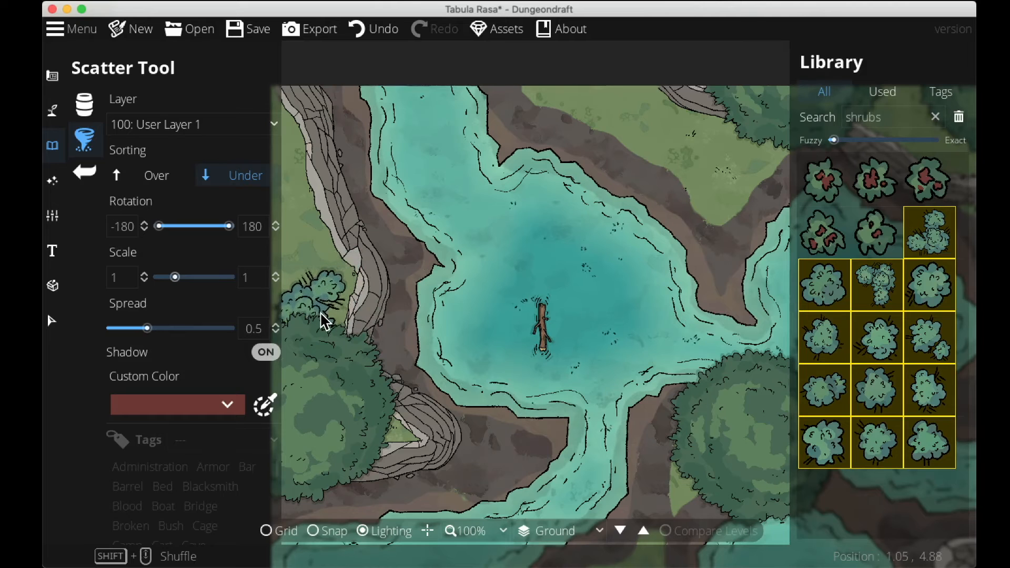
Scatter green shrubs along the lake shores and on the grassy islands.
drag(523, 246, 618, 280)
drag(464, 188, 389, 226)
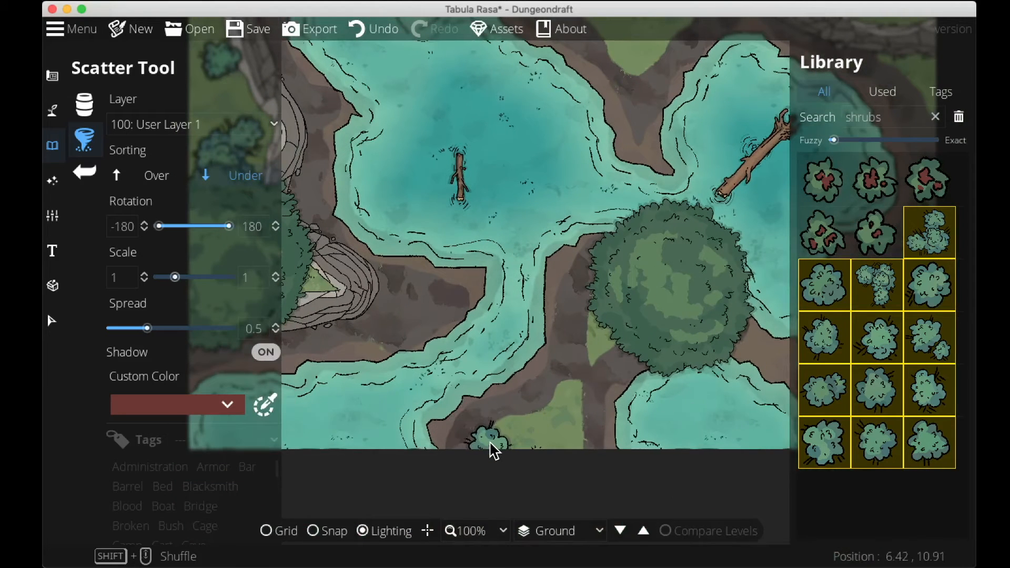
mouse_move(493, 450)
mouse_down()
mouse_move(555, 401)
mouse_move(584, 366)
mouse_move(600, 299)
mouse_up()
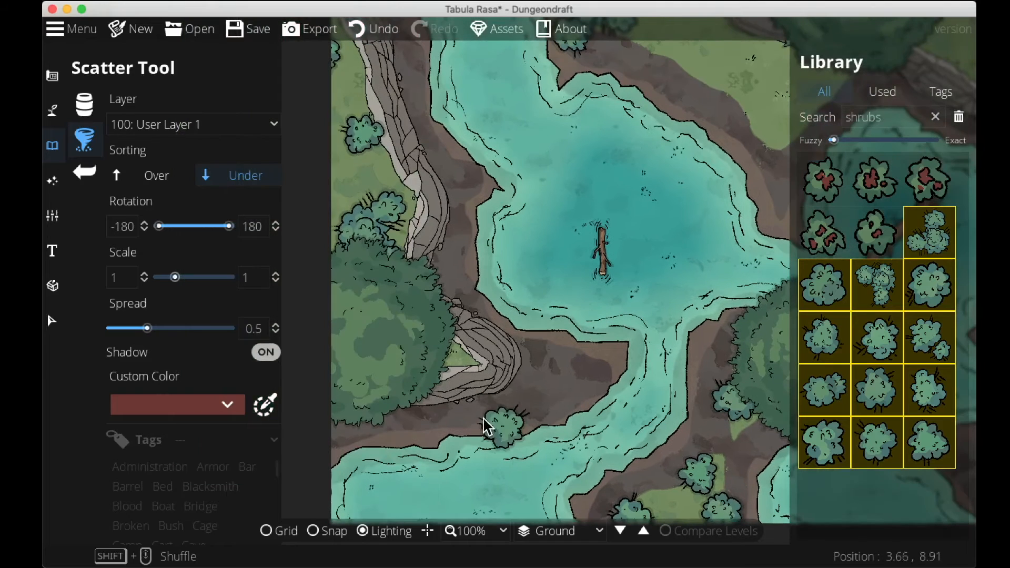
click(490, 414)
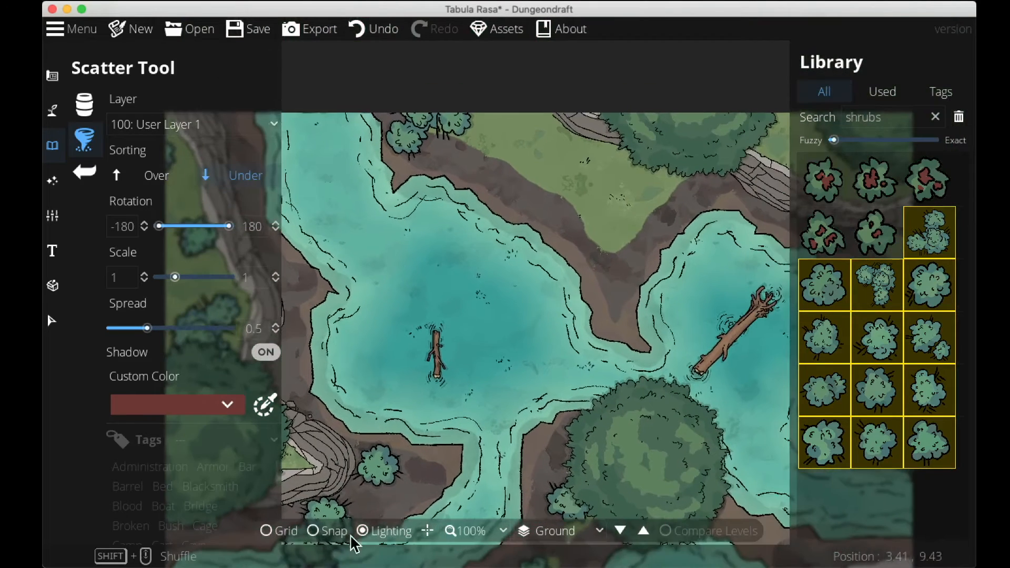
drag(584, 231, 624, 252)
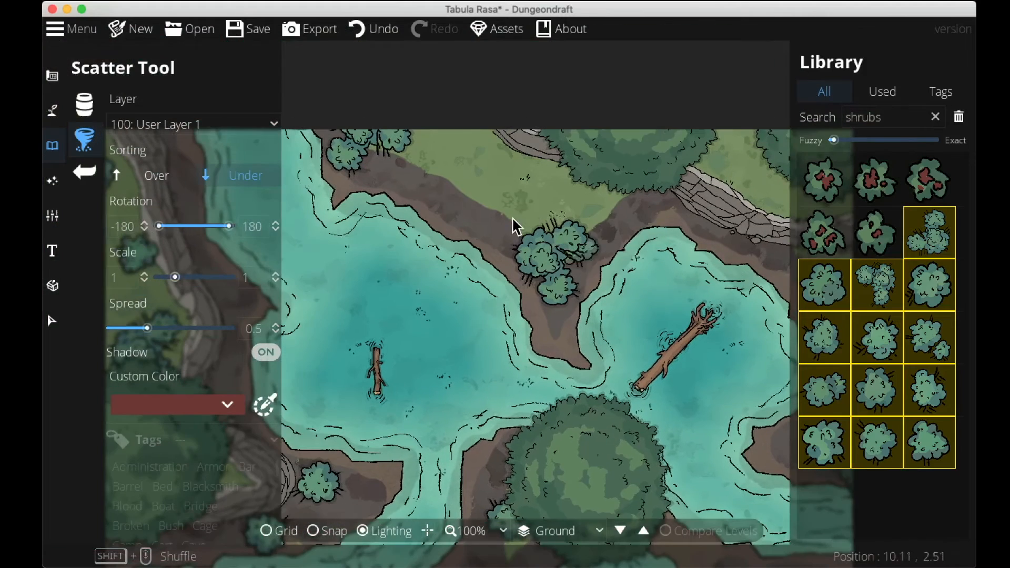
mouse_move(514, 226)
mouse_down()
mouse_move(451, 198)
mouse_move(560, 179)
mouse_up()
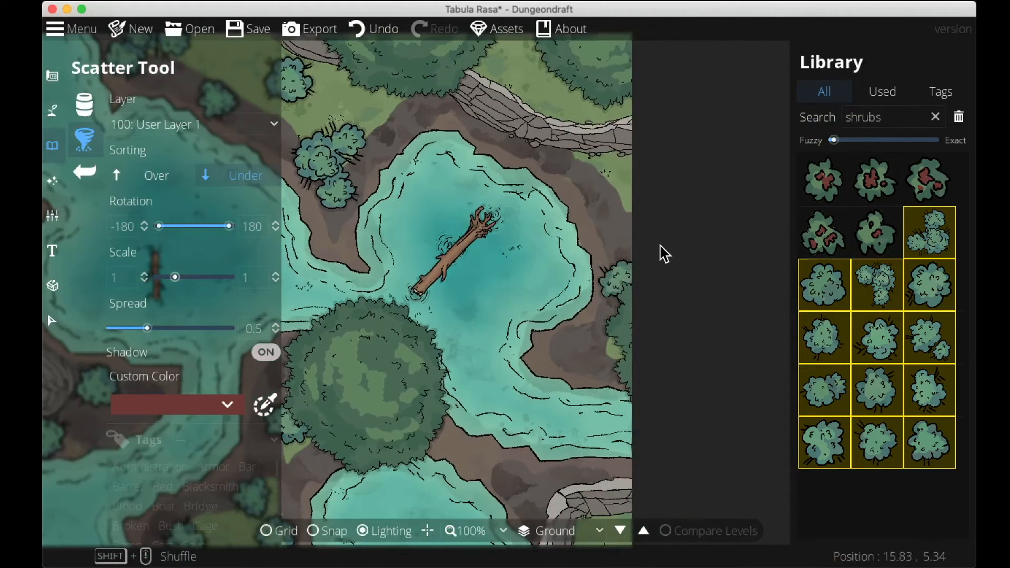
mouse_move(660, 252)
mouse_down()
mouse_move(629, 218)
mouse_move(637, 189)
mouse_up()
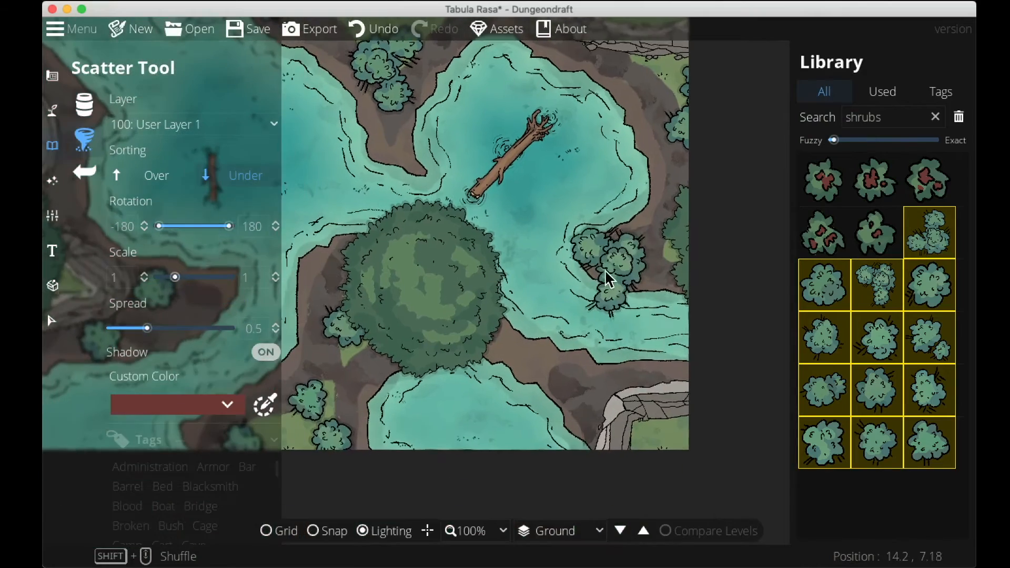
mouse_move(666, 421)
mouse_down()
mouse_move(671, 435)
mouse_move(656, 451)
mouse_move(622, 301)
mouse_move(738, 366)
mouse_move(796, 440)
mouse_up()
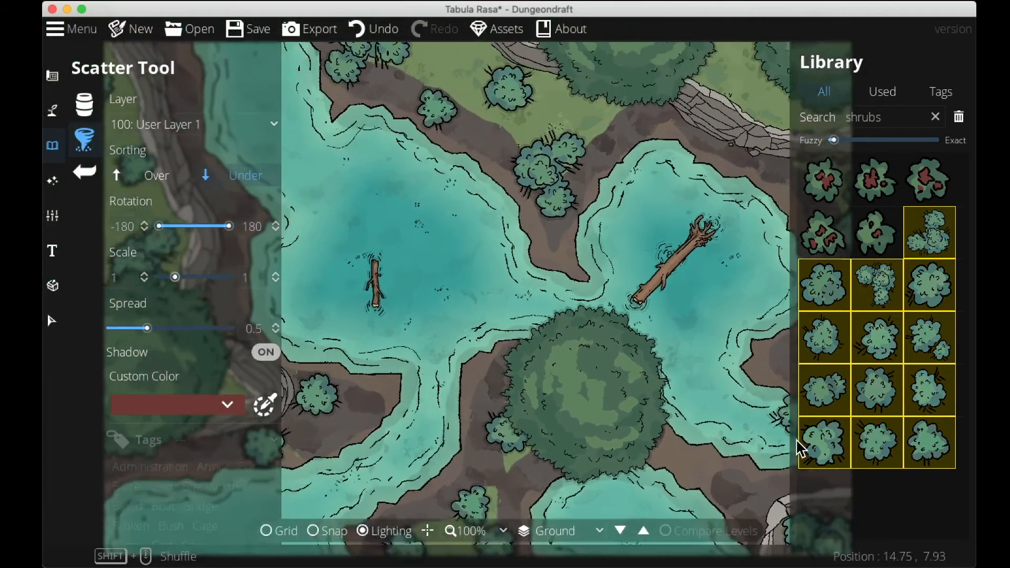
Select the five red-flowered bush variants and scatter them across the islands and shorelines.
click(873, 230)
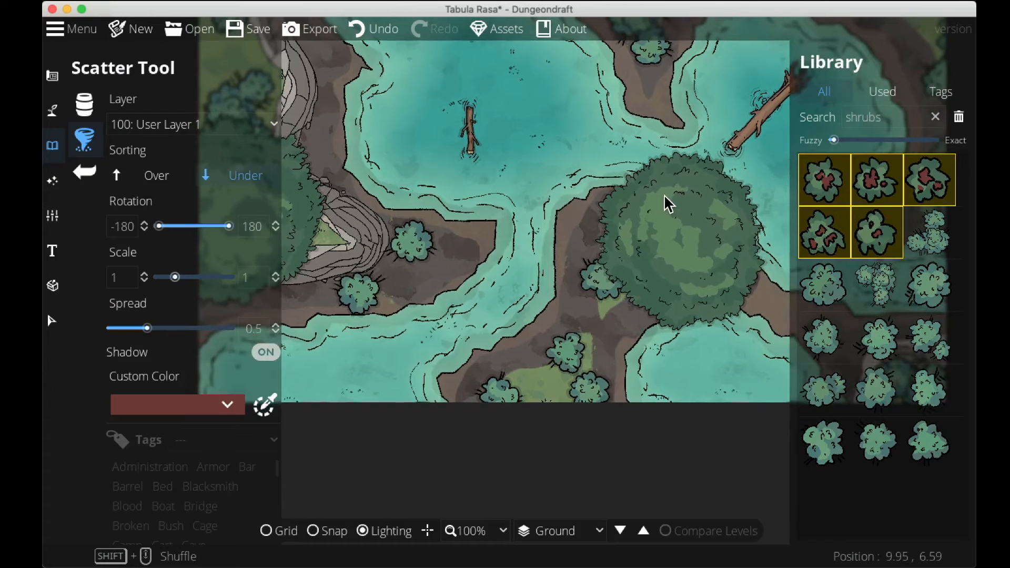
click(451, 387)
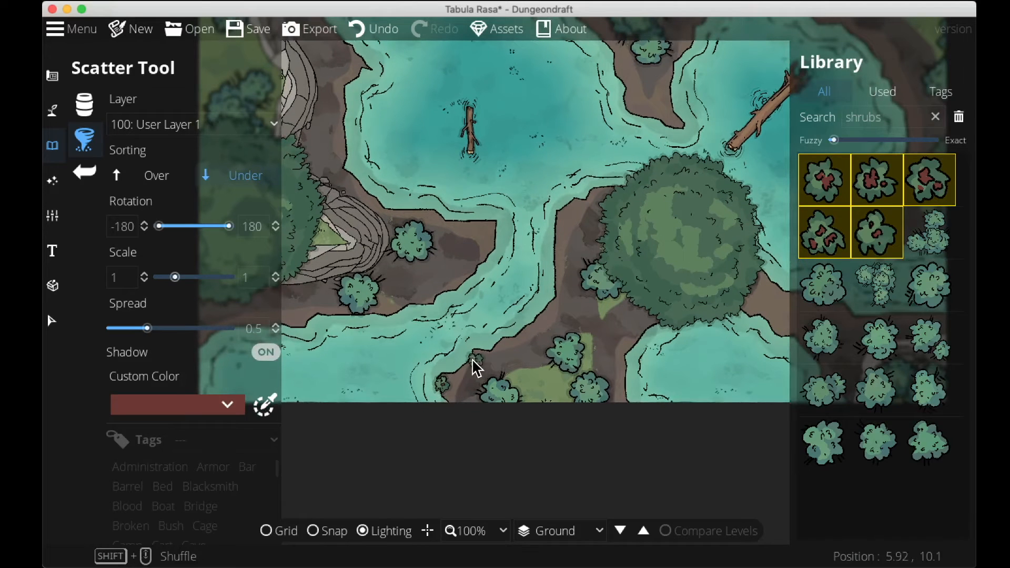
click(477, 356)
click(450, 279)
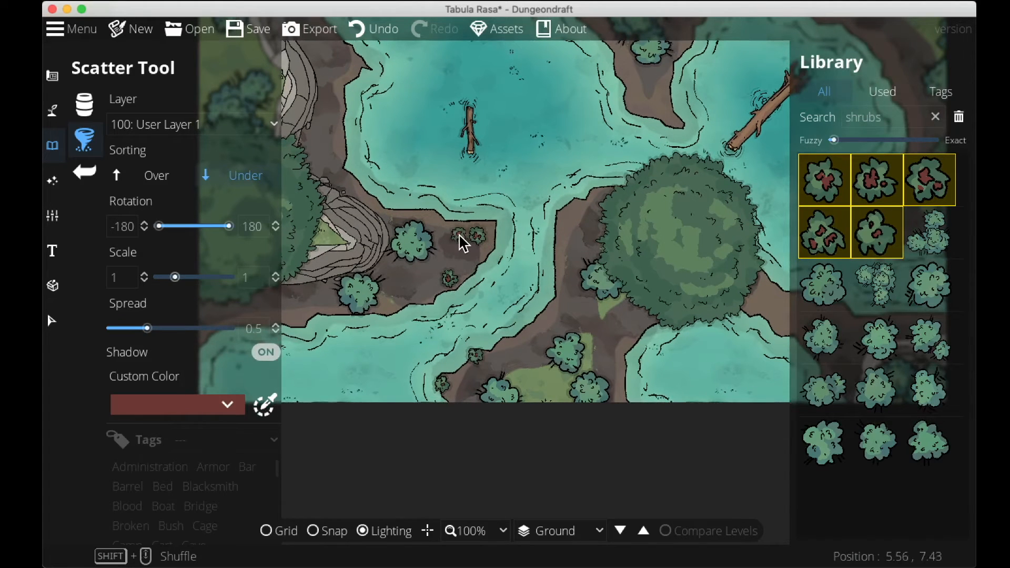
click(468, 258)
drag(571, 204, 514, 395)
click(555, 256)
click(571, 278)
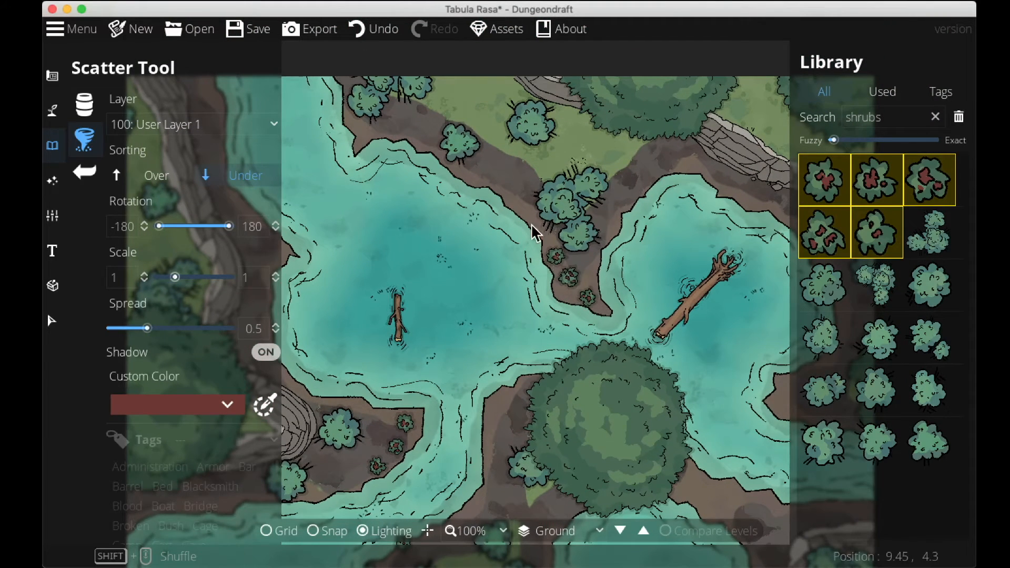
drag(531, 223, 666, 282)
click(383, 277)
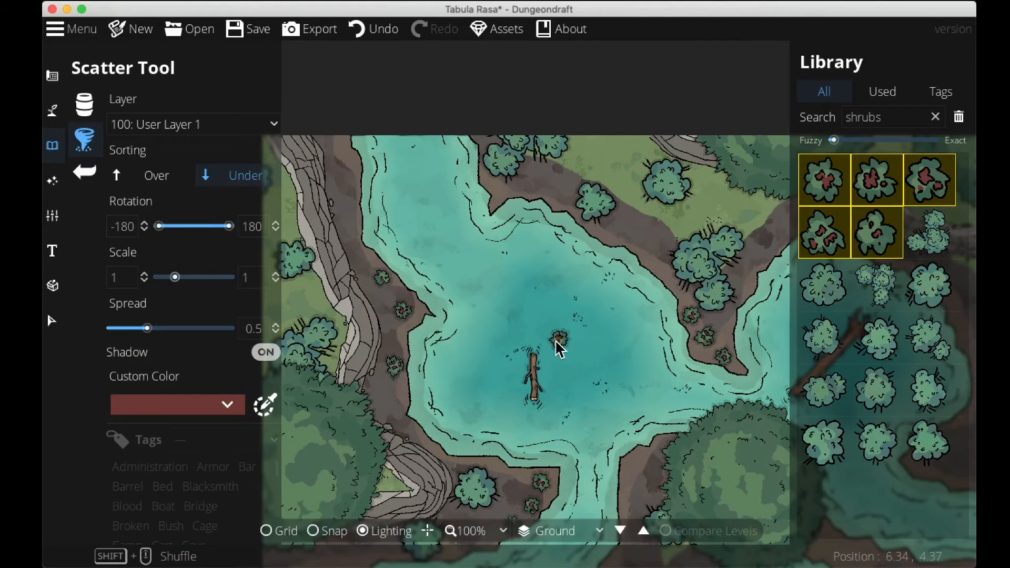
drag(566, 349, 353, 363)
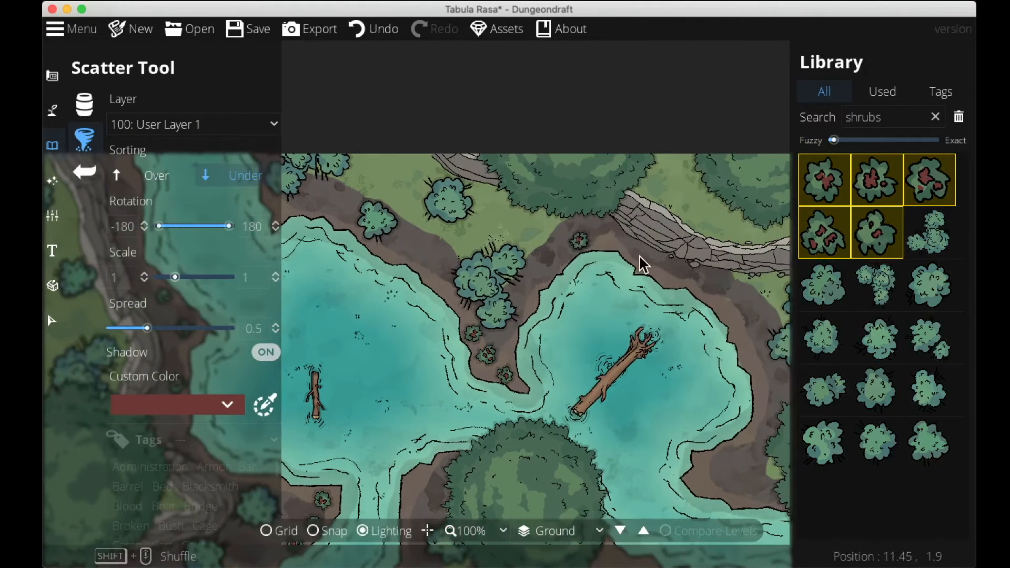
click(708, 492)
click(728, 488)
drag(726, 432, 831, 370)
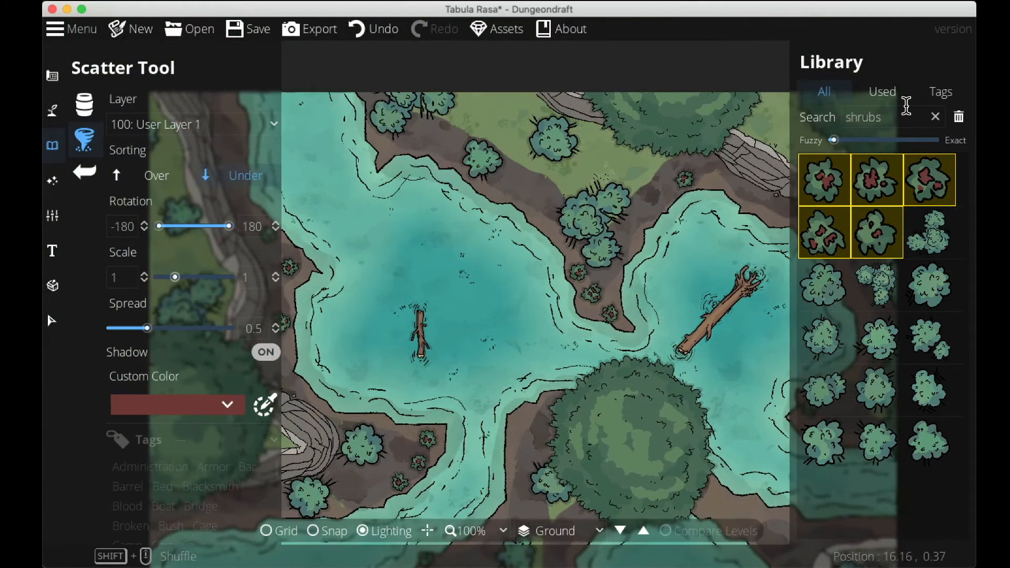
Search the library for grass and browse the results.
drag(905, 106, 742, 109)
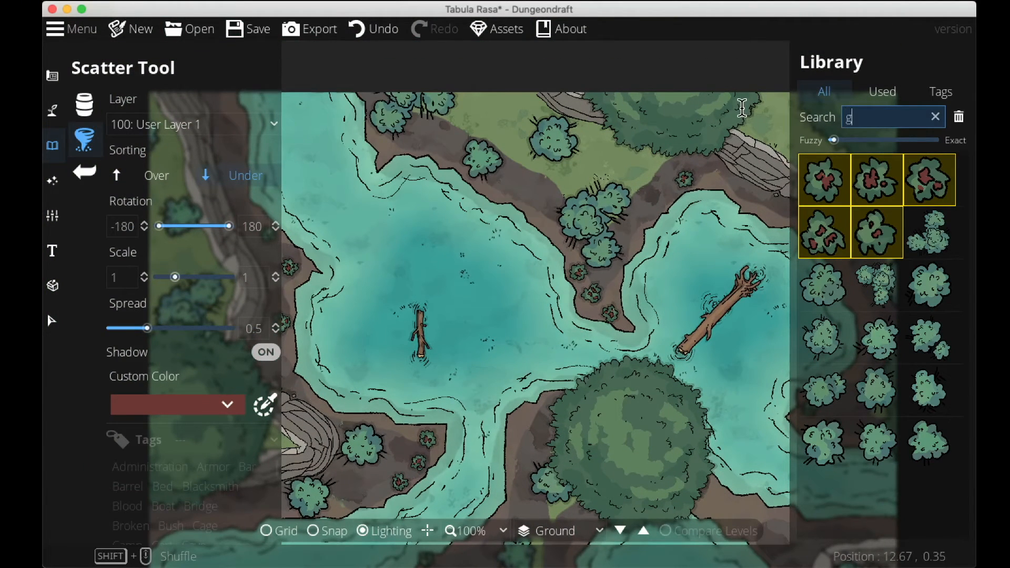
text(grass)
scroll(878, 221, down, 10)
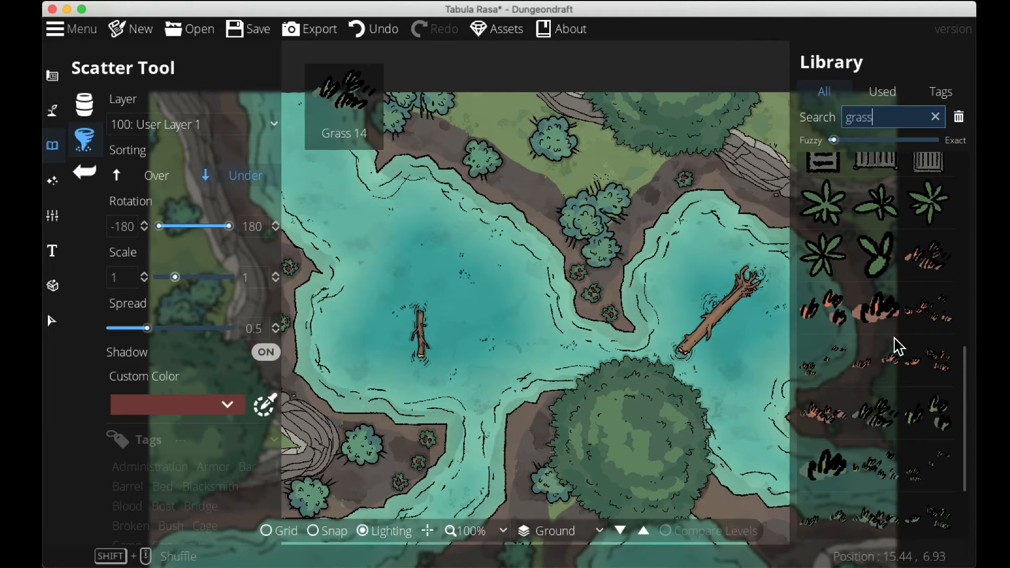
scroll(874, 368, down, 3)
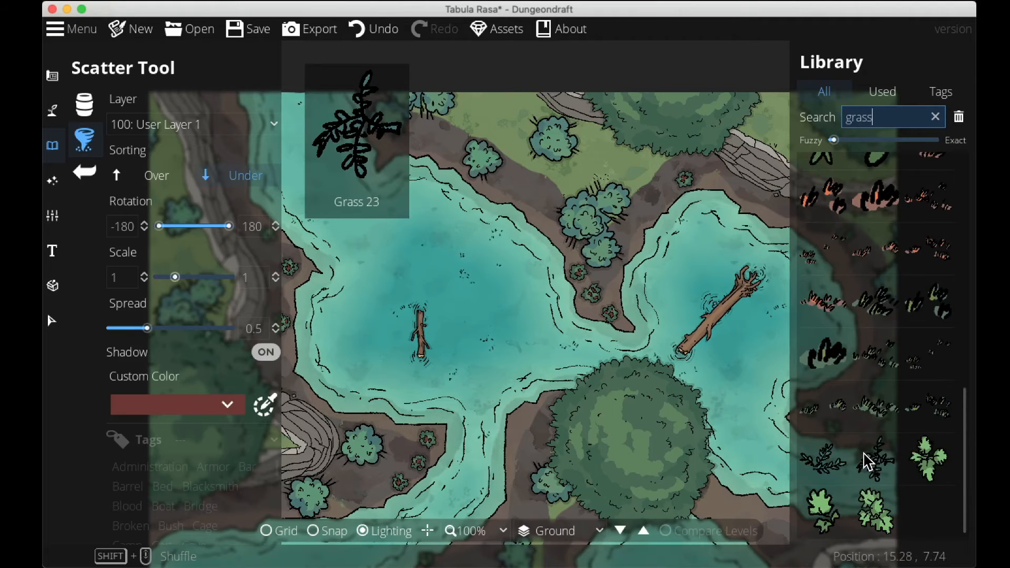
scroll(894, 421, up, 8)
scroll(903, 413, up, 8)
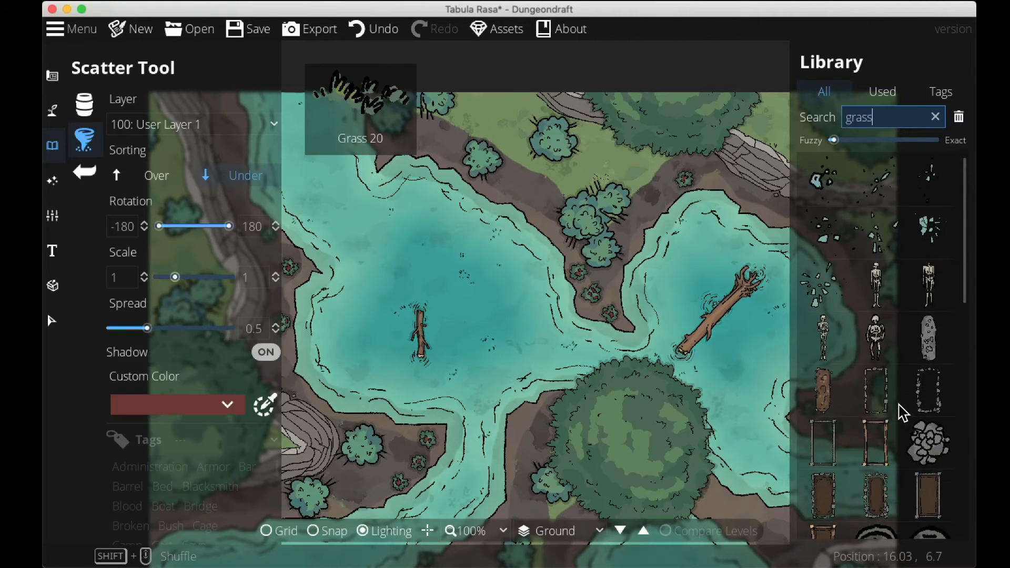
Search for flowers, select the four red flower variants and scatter them over the grassy banks and islands.
drag(889, 117, 807, 116)
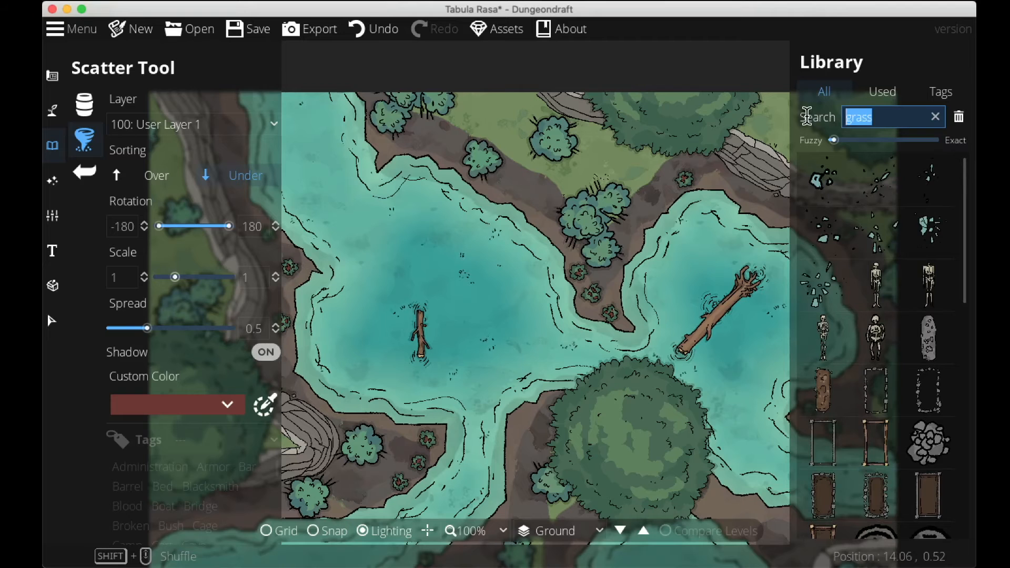
text(flowers)
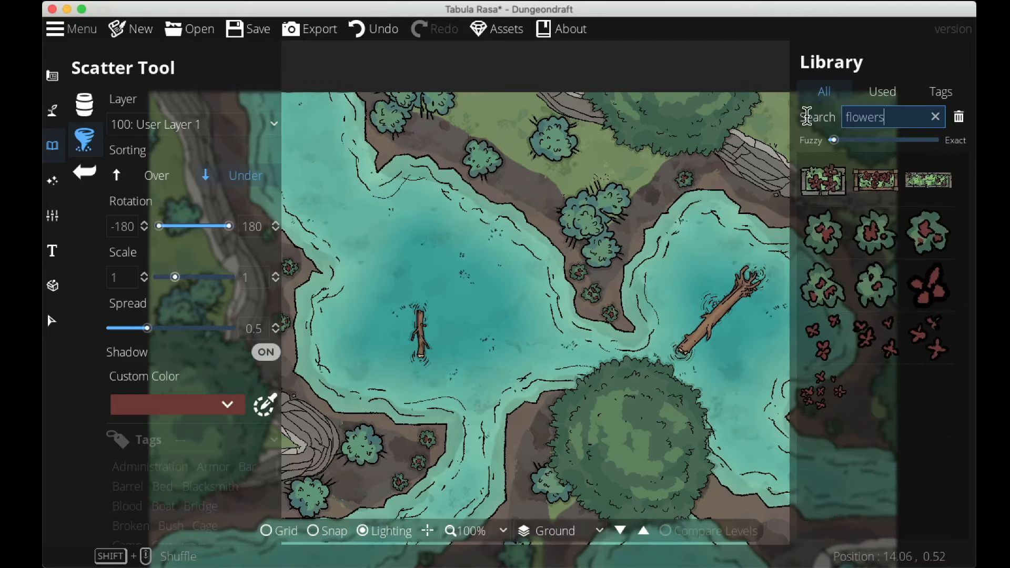
click(826, 387)
shift+click(932, 293)
drag(371, 457, 446, 429)
drag(316, 489, 399, 428)
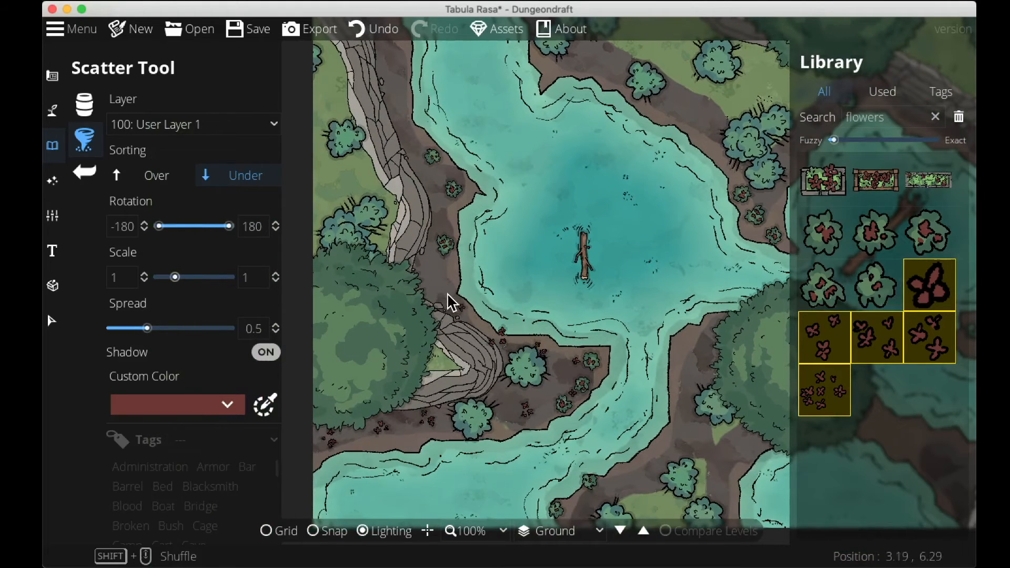
drag(447, 244, 446, 323)
mouse_move(415, 255)
mouse_down()
mouse_move(393, 197)
mouse_move(394, 150)
mouse_up()
mouse_move(544, 155)
mouse_down()
mouse_move(575, 174)
mouse_move(619, 168)
mouse_move(673, 203)
mouse_move(686, 233)
mouse_up()
drag(657, 271, 578, 265)
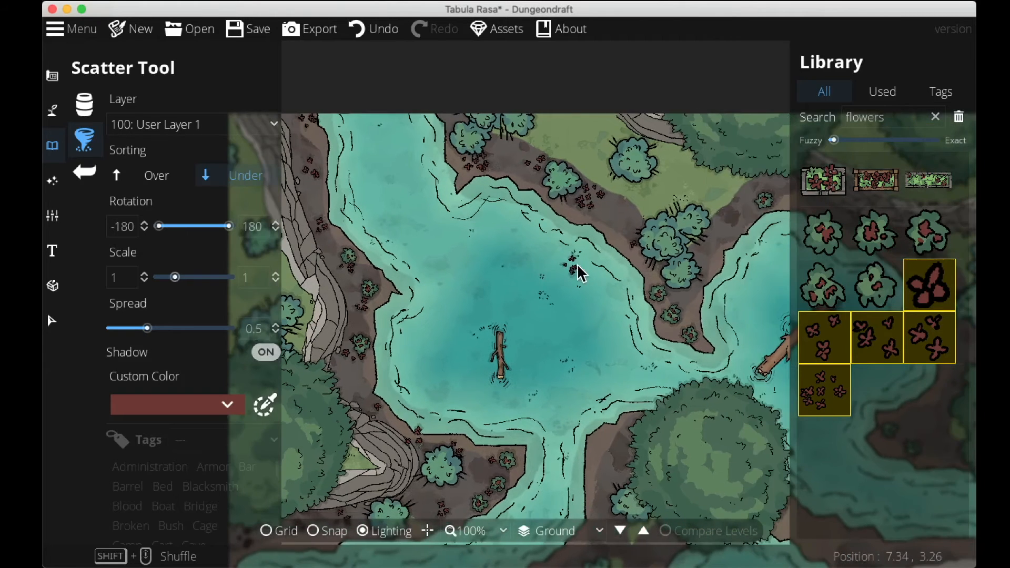
Continue scattering the red flowers along the shorelines around both lakes and near the logs.
mouse_move(687, 309)
mouse_down()
mouse_move(720, 223)
mouse_move(657, 190)
mouse_up()
click(568, 136)
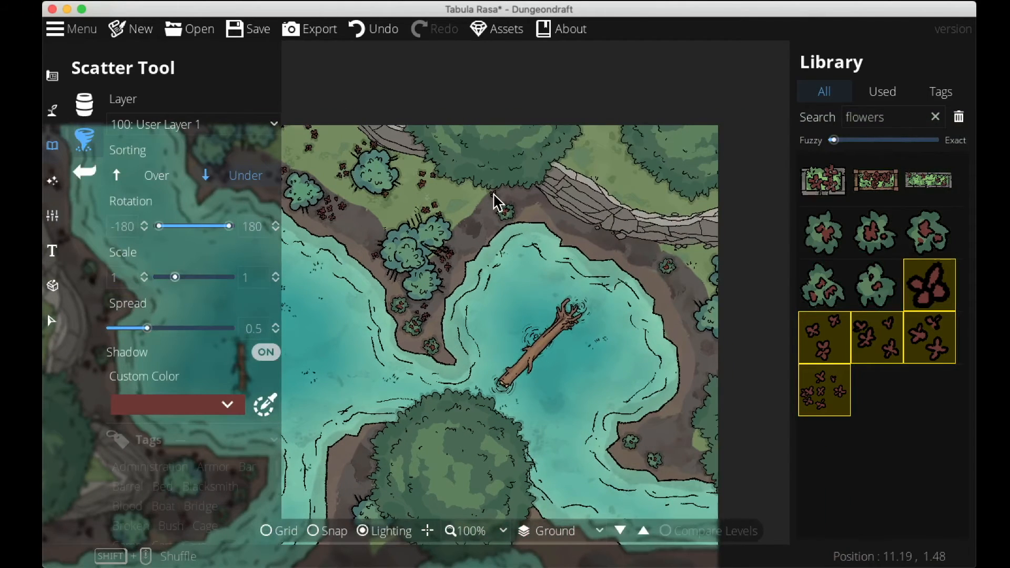
mouse_move(473, 195)
mouse_down()
mouse_move(546, 205)
mouse_move(643, 255)
mouse_up()
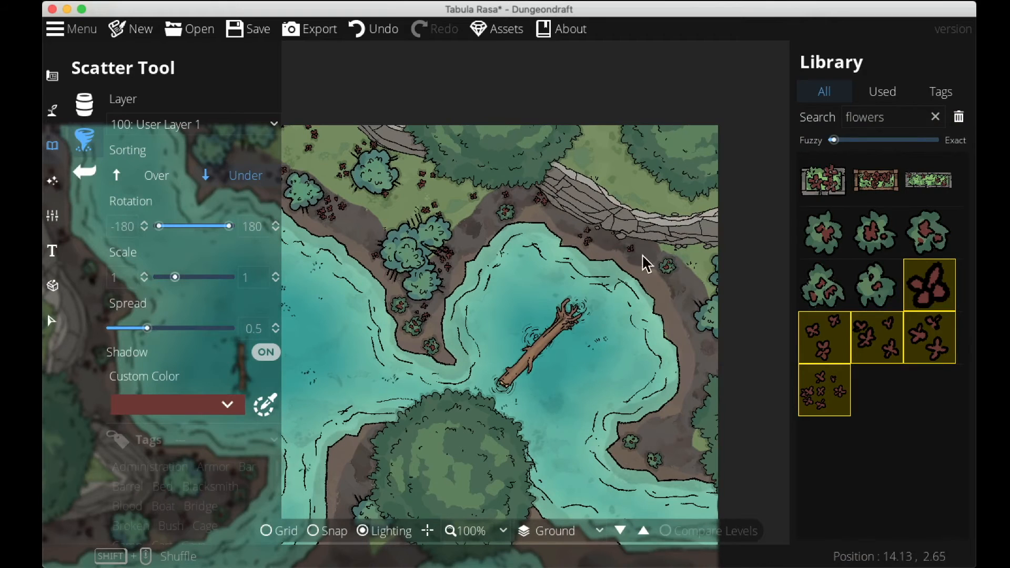
mouse_move(681, 353)
mouse_down()
mouse_move(674, 428)
mouse_move(674, 458)
mouse_up()
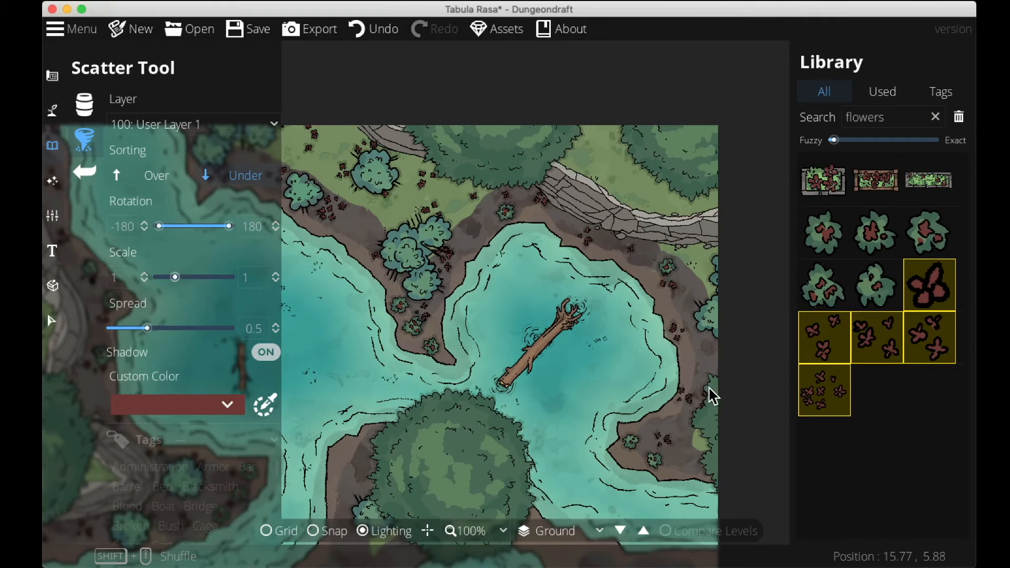
drag(678, 389, 664, 222)
drag(520, 374, 605, 436)
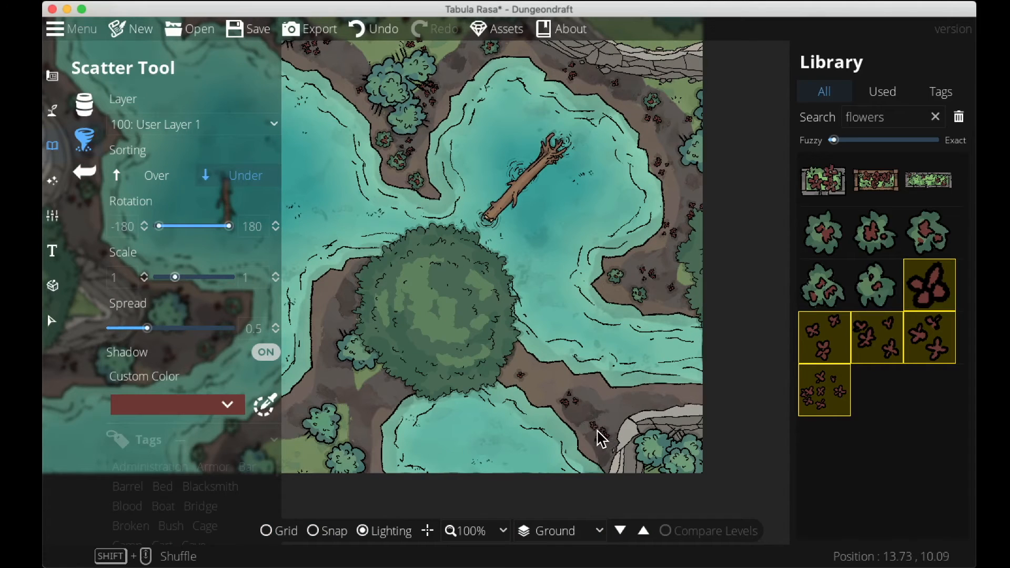
drag(637, 292, 711, 268)
mouse_move(352, 465)
mouse_down()
mouse_move(447, 394)
mouse_move(391, 381)
mouse_move(433, 411)
mouse_move(476, 422)
mouse_move(483, 366)
mouse_move(454, 315)
mouse_move(470, 239)
mouse_move(491, 228)
mouse_move(508, 262)
mouse_move(494, 410)
mouse_move(500, 325)
mouse_move(536, 301)
mouse_up()
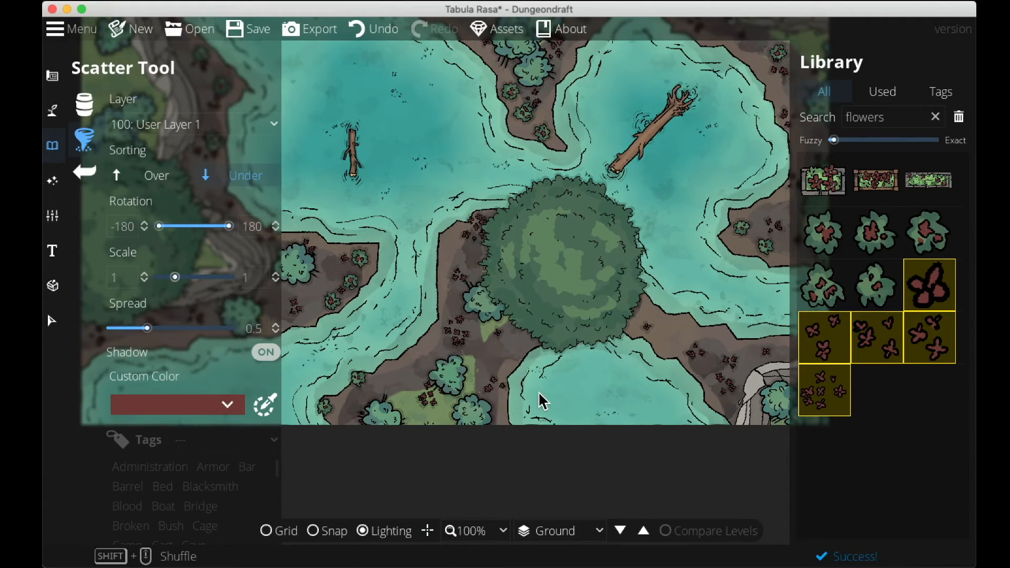
drag(573, 344, 417, 549)
drag(478, 448, 439, 547)
drag(558, 153, 564, 194)
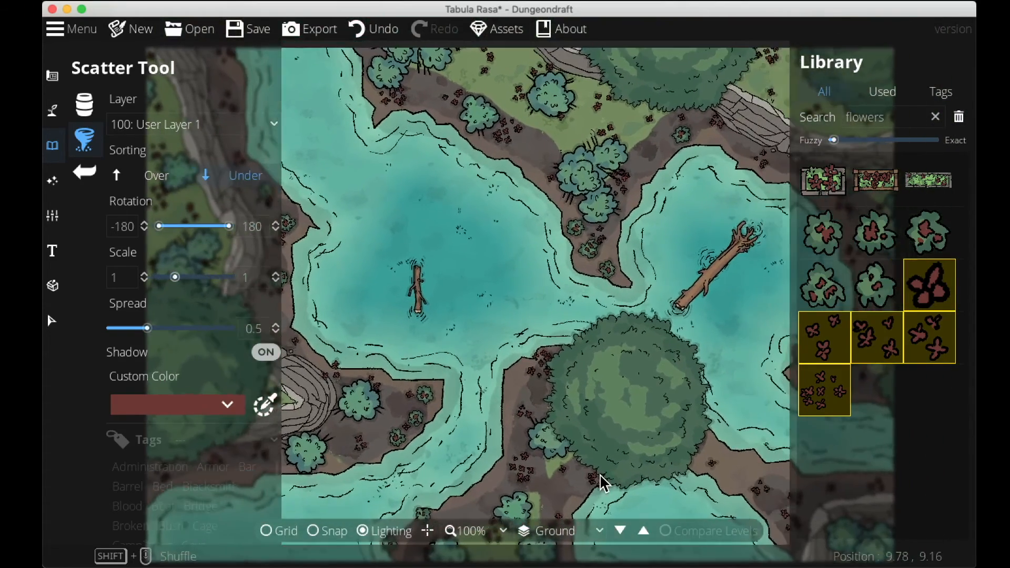
drag(600, 474, 559, 454)
drag(661, 302, 699, 349)
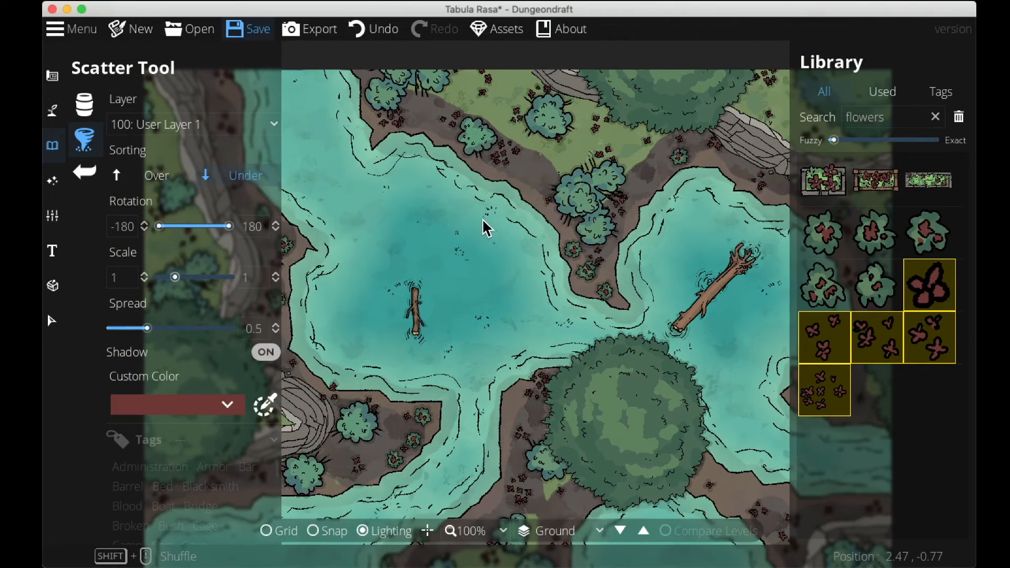
Save the map as Swamp Battlemap.
key(super+s)
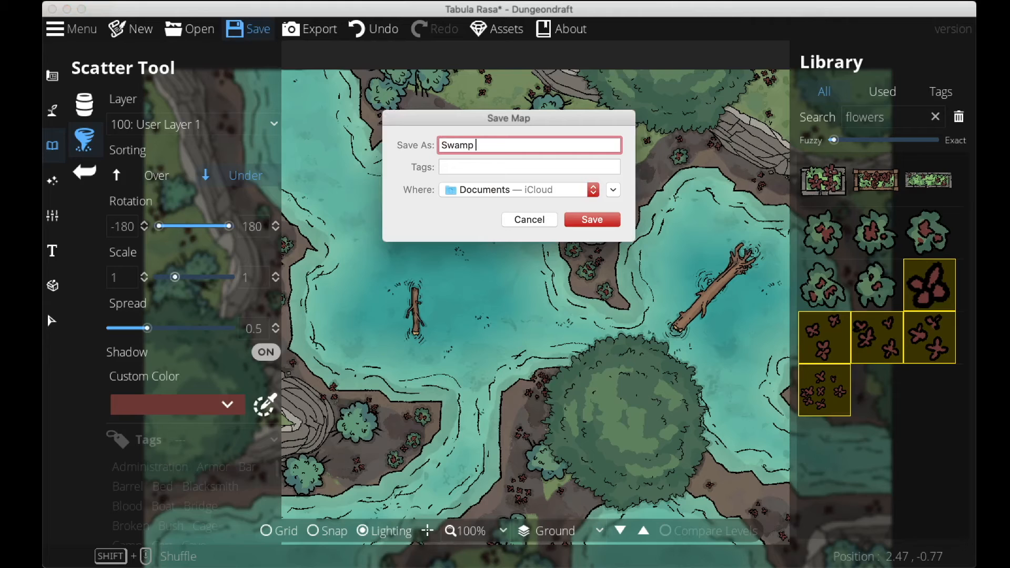
key(Return)
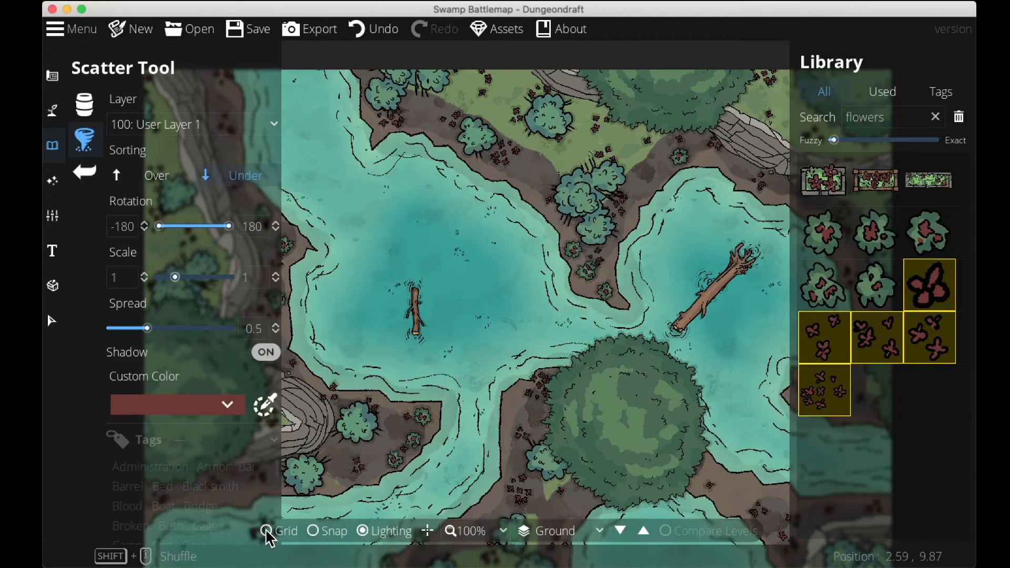
Turn on the grid overlay over the map.
drag(432, 446, 357, 372)
key(g)
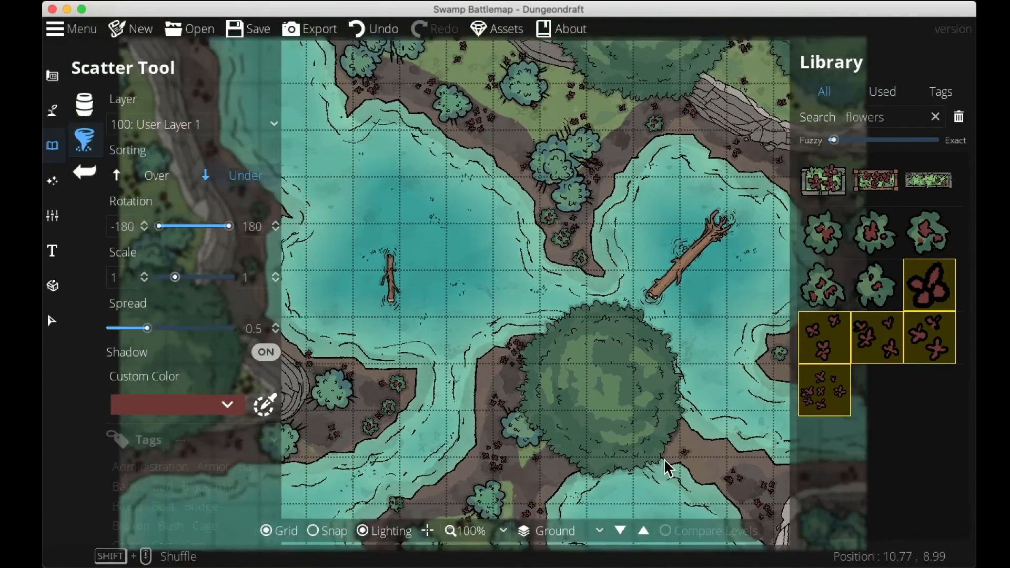
drag(665, 459, 597, 500)
Search the library for boulder and select the first group of eleven boulder variants.
drag(896, 119, 800, 119)
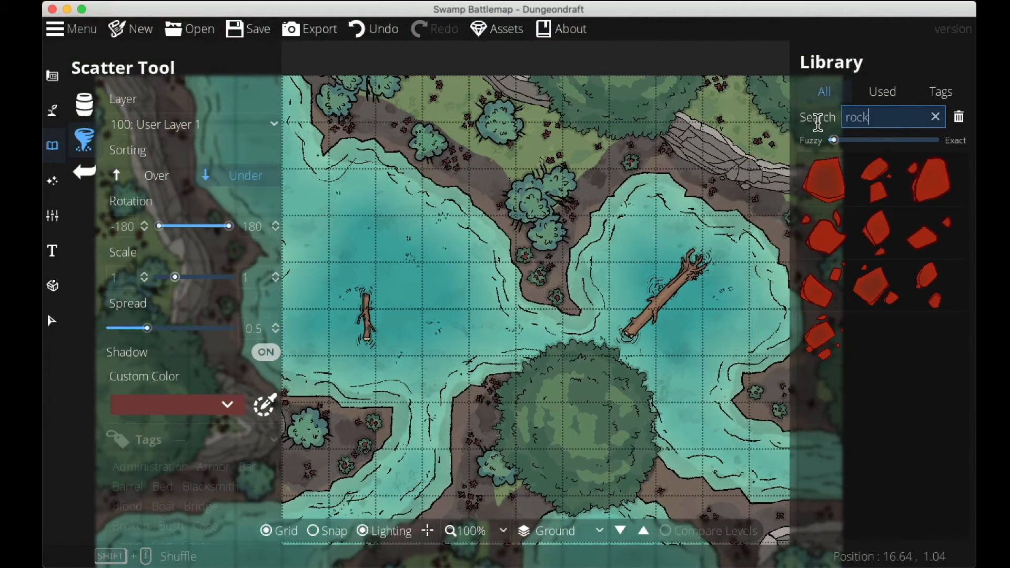
text(boulder)
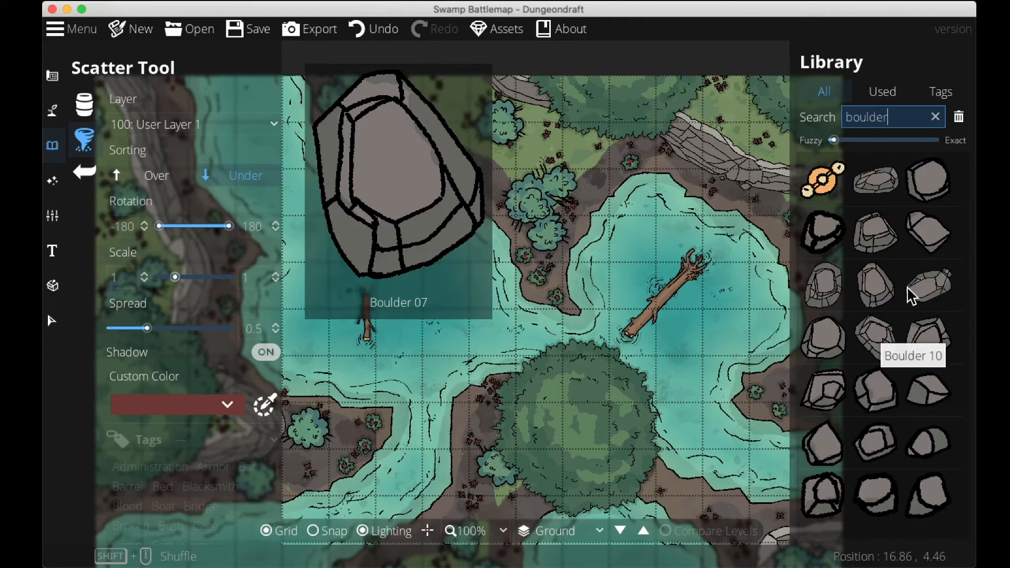
click(934, 346)
shift+click(887, 184)
Set sorting to Over and place large boulders on the islands and along the northern and eastern shores.
drag(518, 341, 540, 225)
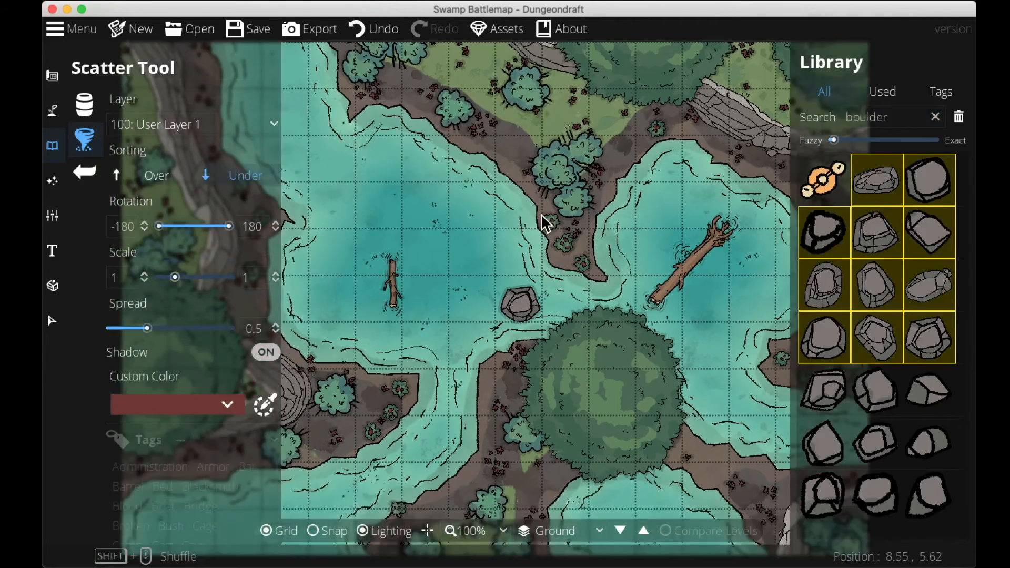
click(469, 386)
click(153, 176)
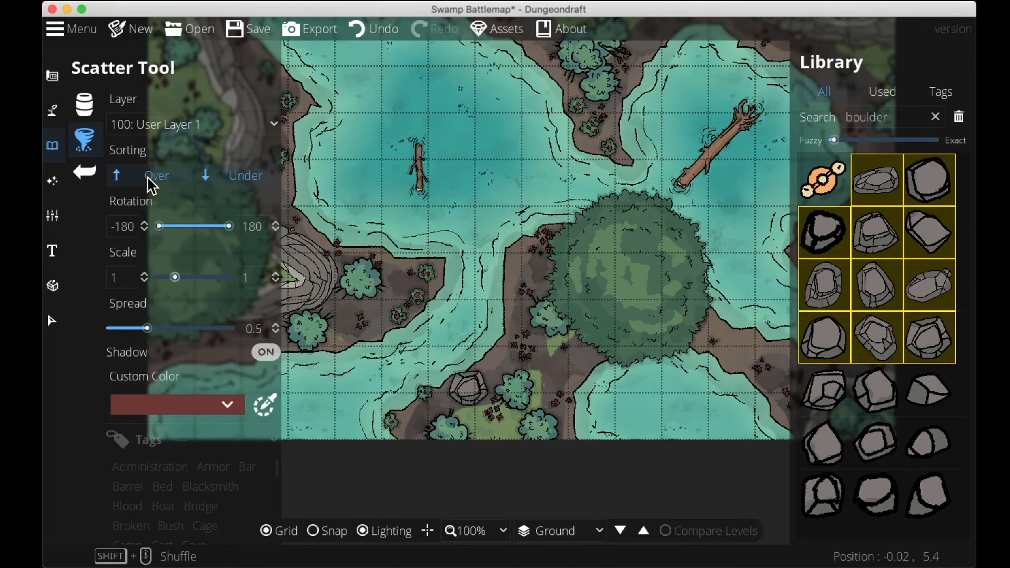
drag(472, 229, 579, 434)
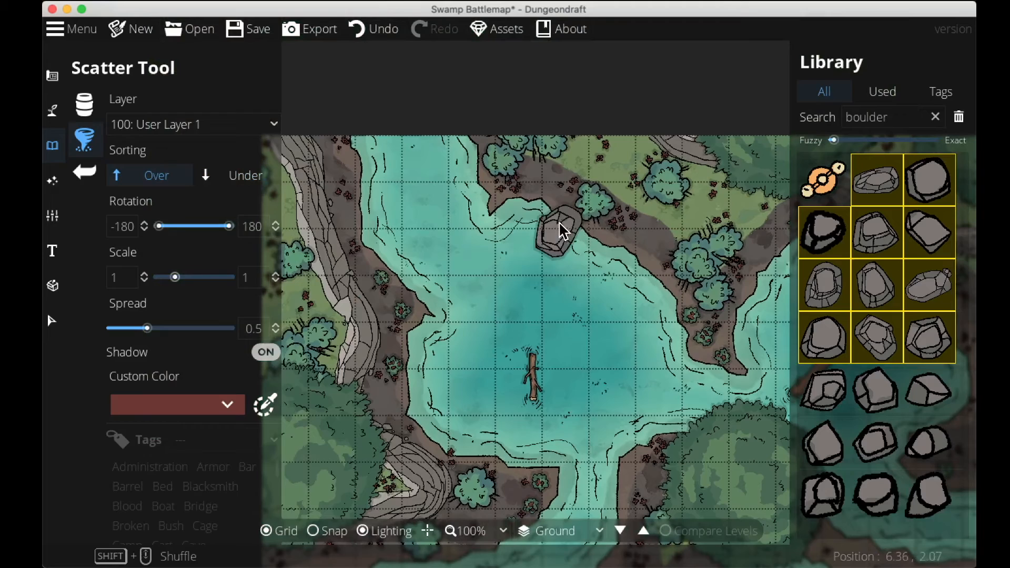
click(560, 173)
drag(644, 222, 400, 164)
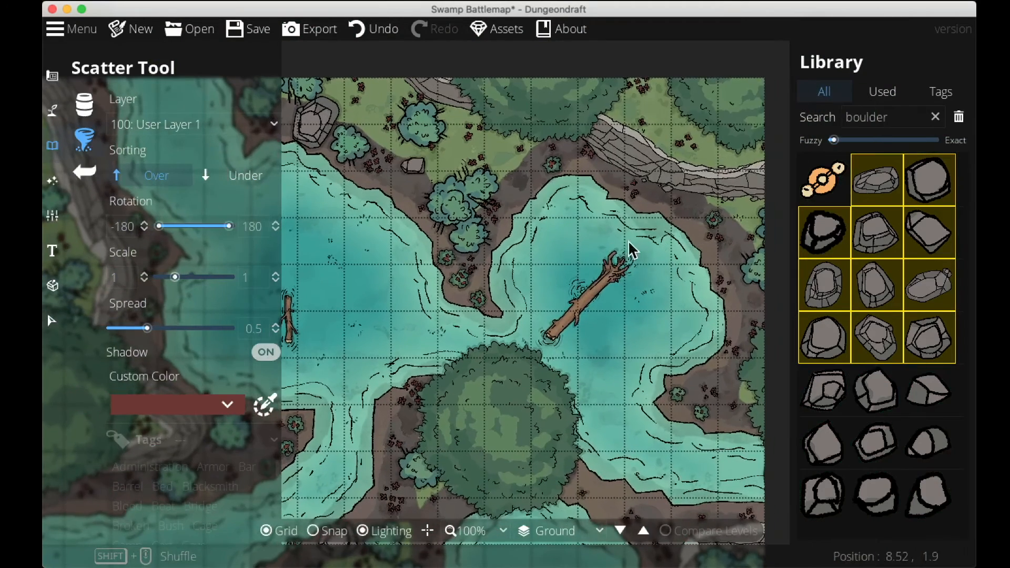
click(691, 389)
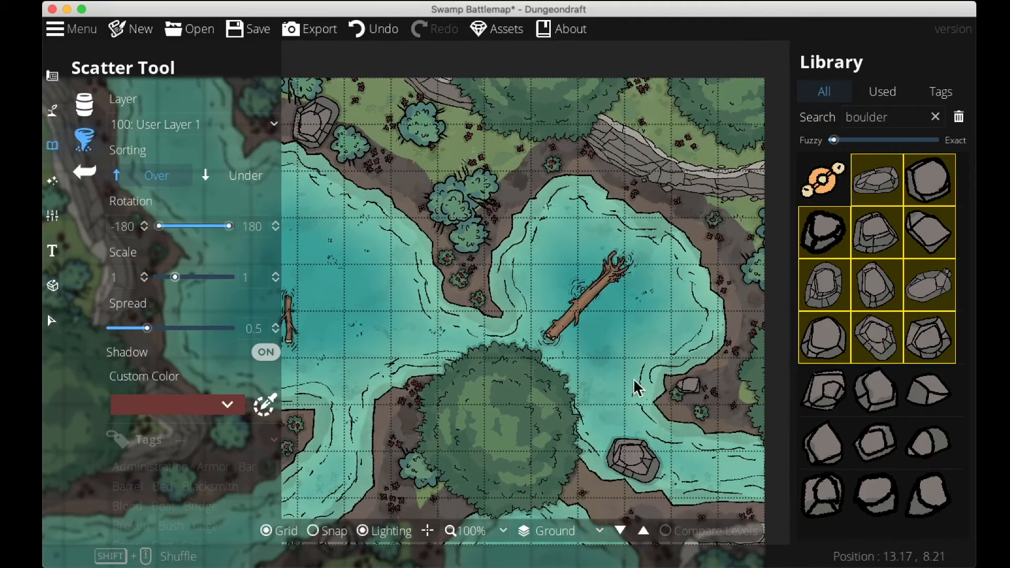
Place more large boulders on the eastern shoreline and the southern island.
scroll(632, 422, down, 5)
scroll(668, 295, up, 6)
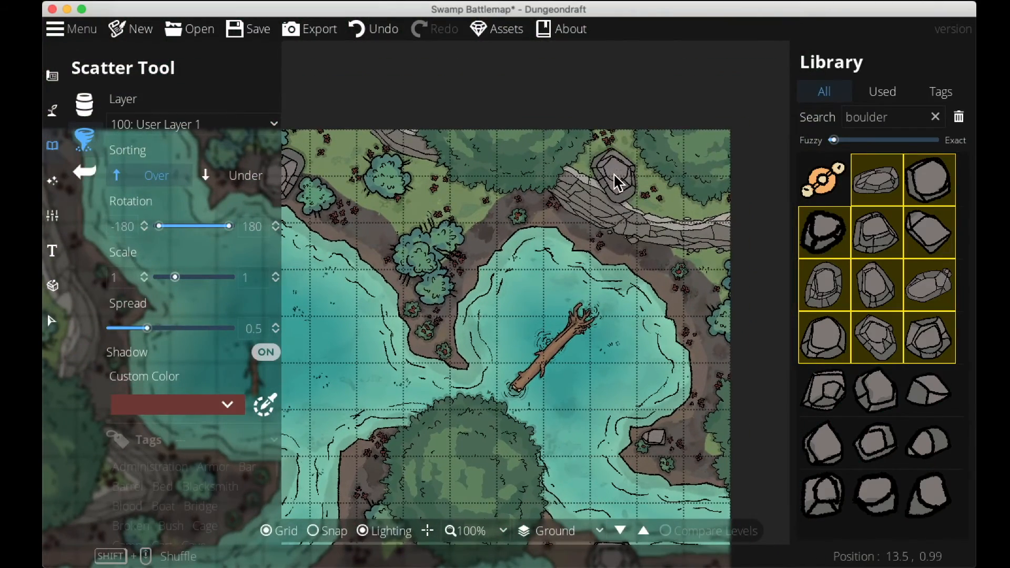
click(614, 176)
drag(574, 214, 819, 139)
drag(584, 381, 652, 407)
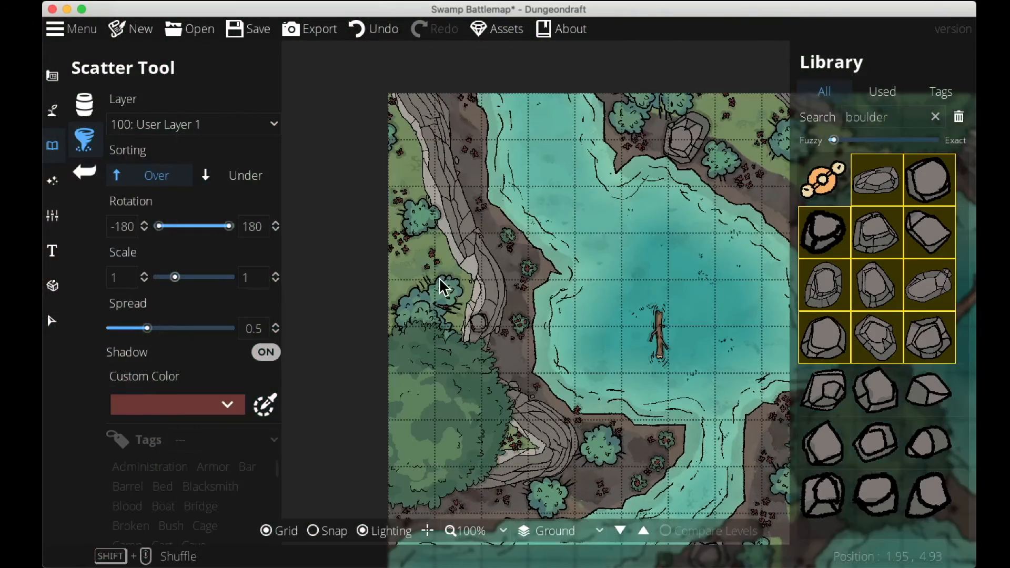
drag(512, 334, 393, 115)
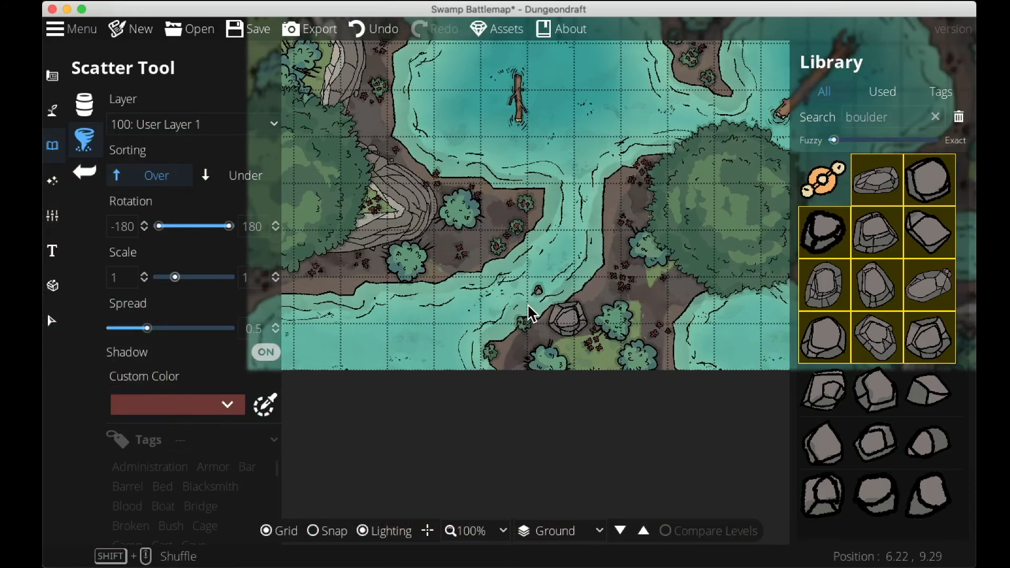
drag(531, 281, 515, 304)
Select the nine smaller boulder variants and scatter small rocks beside the large boulders on the southern shores.
click(928, 495)
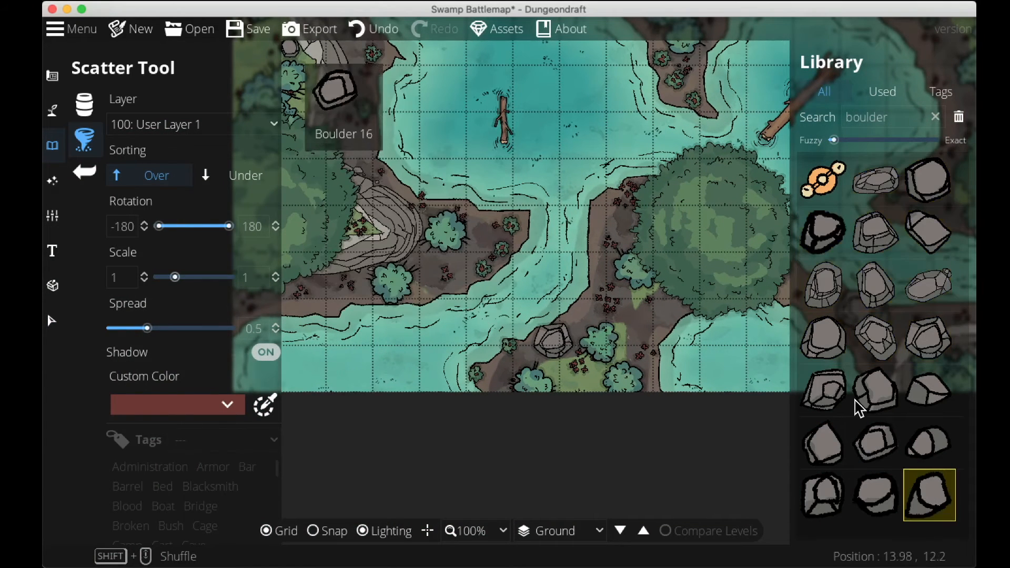
shift+click(823, 389)
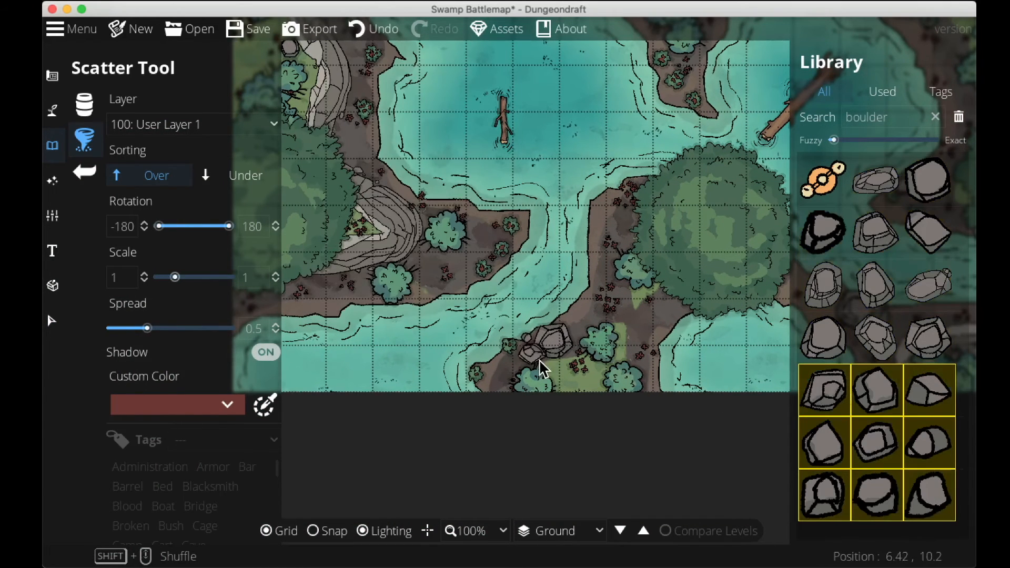
click(568, 318)
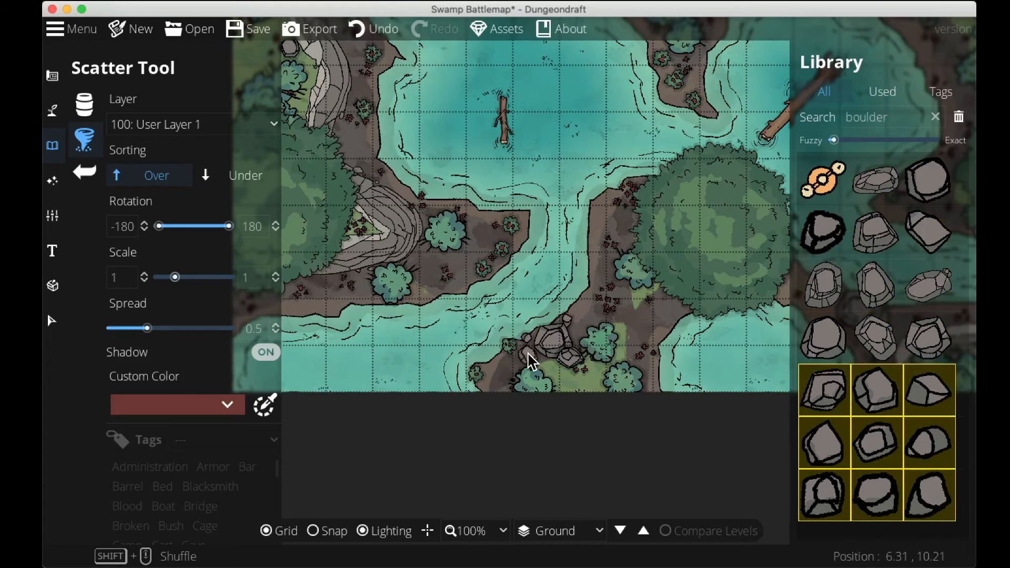
drag(643, 315, 452, 439)
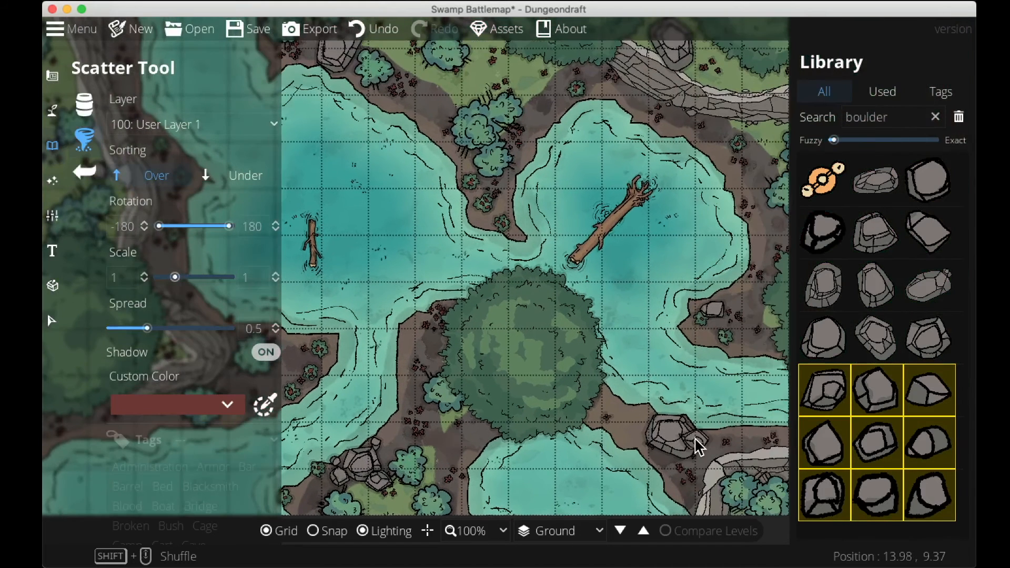
click(642, 427)
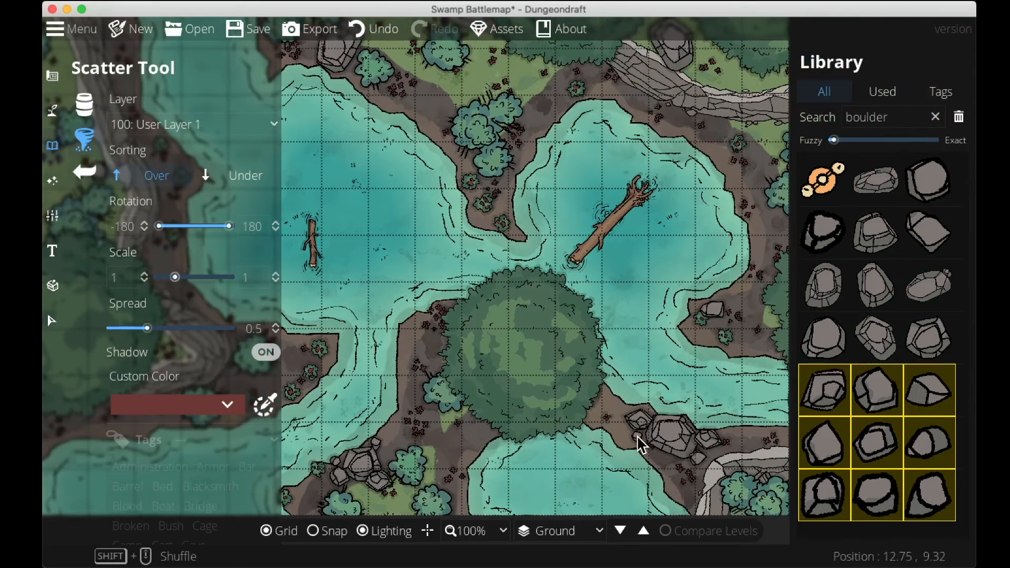
drag(708, 364, 629, 535)
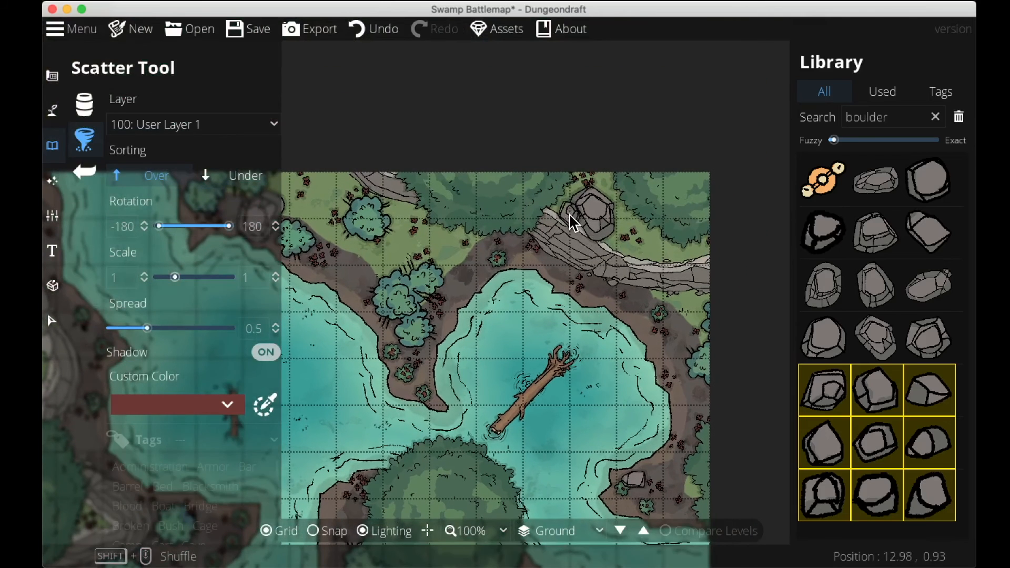
Scatter small rocks around the boulders on the northern cliff path and shorelines.
click(624, 242)
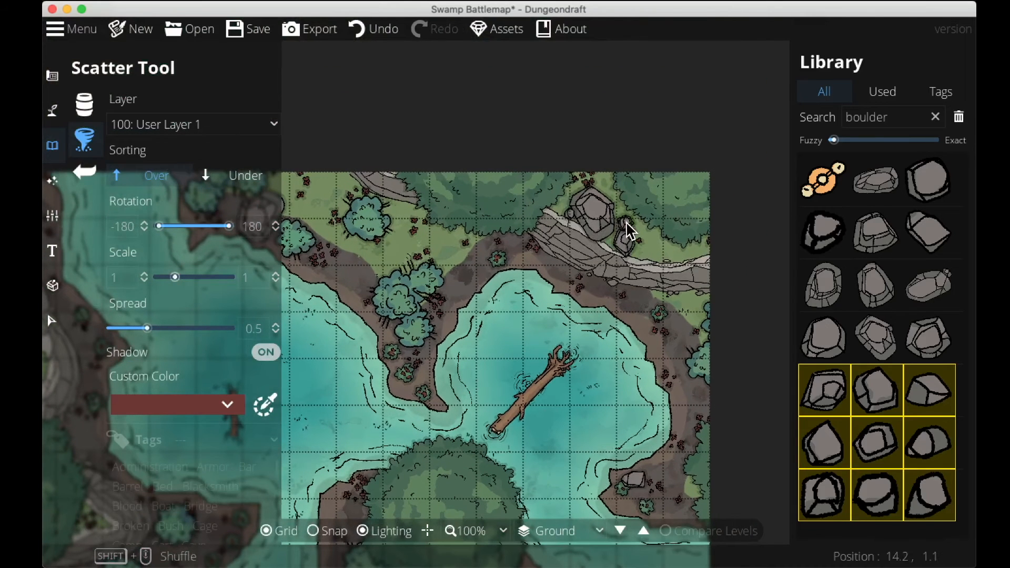
click(624, 207)
click(604, 185)
drag(573, 157, 583, 139)
drag(414, 171, 545, 202)
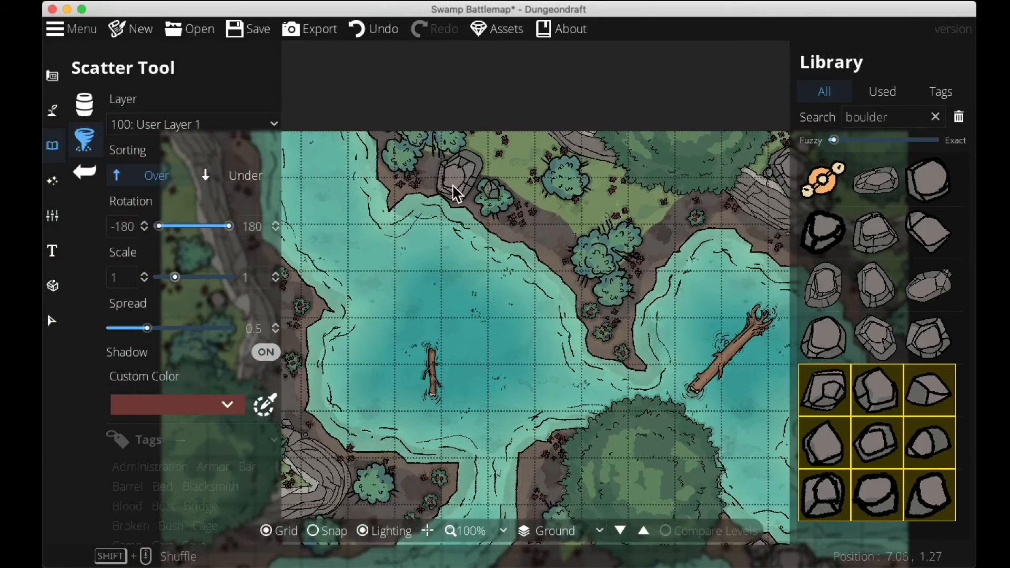
click(428, 178)
click(495, 169)
drag(468, 241, 571, 97)
drag(611, 416, 639, 457)
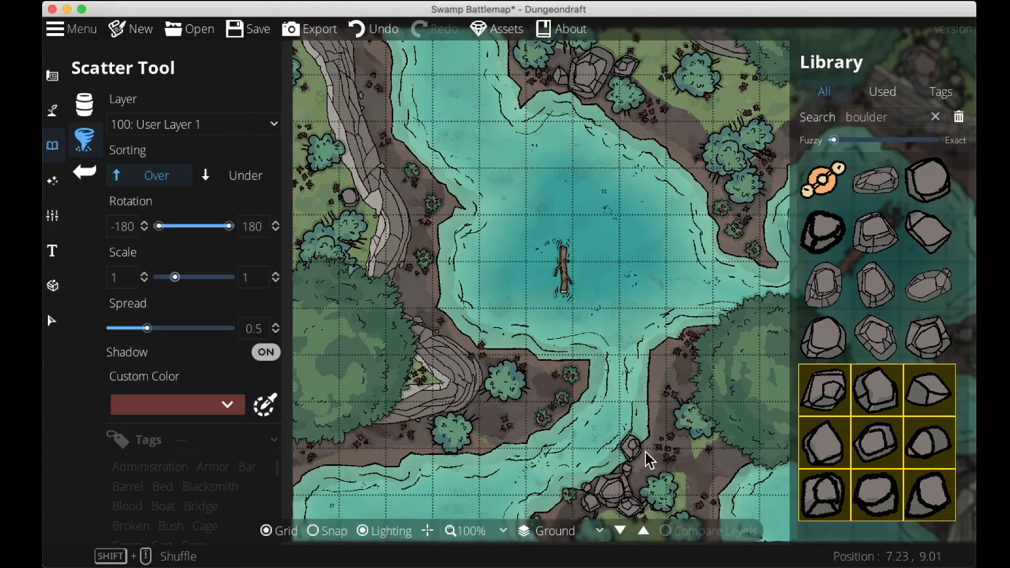
Scatter small rocks along the western cliff edge and eastern path, then save the map.
click(330, 189)
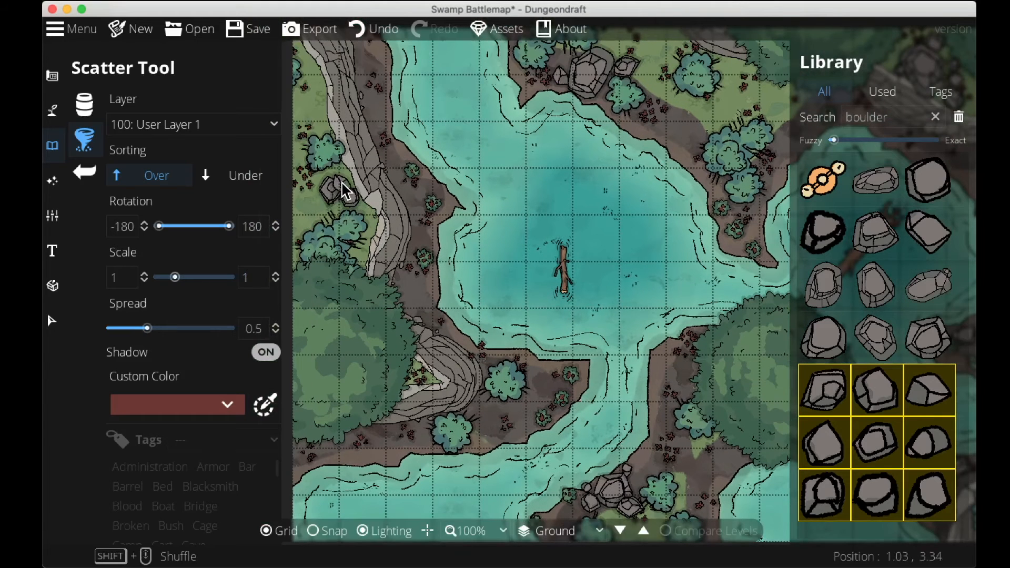
drag(417, 230, 178, 456)
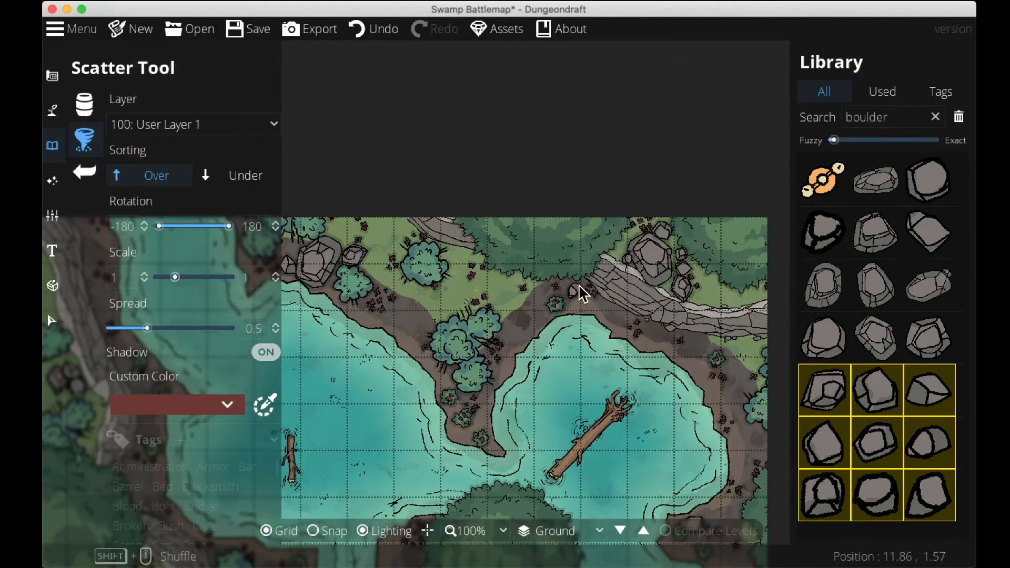
click(576, 290)
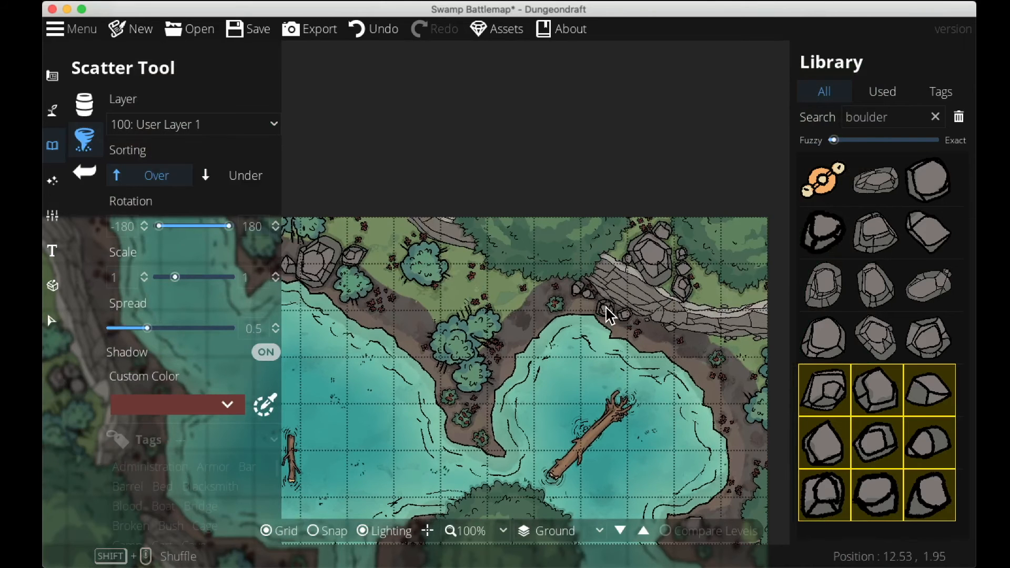
click(591, 303)
drag(576, 322, 632, 138)
drag(366, 381, 579, 367)
click(408, 271)
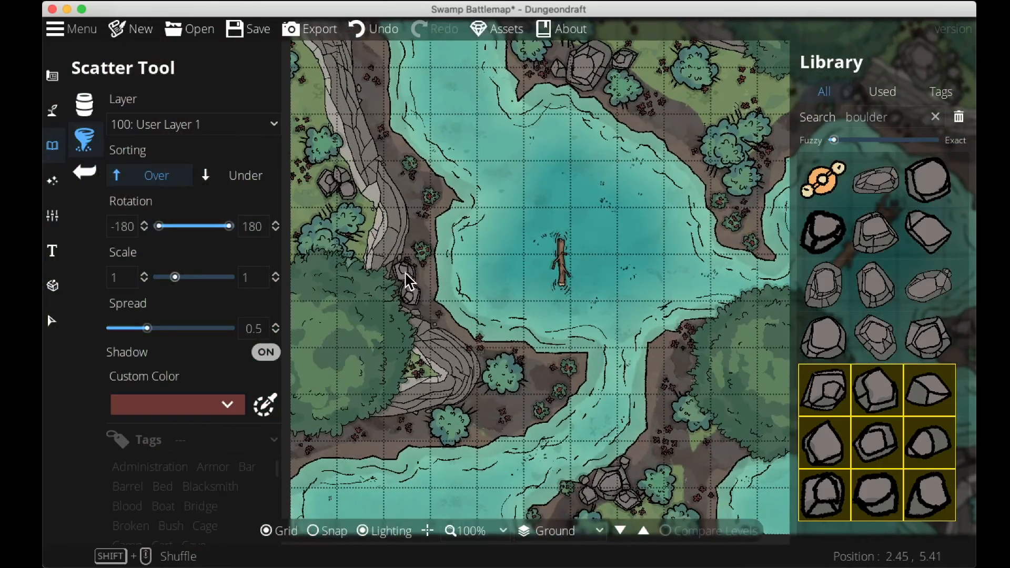
drag(556, 374, 461, 412)
click(260, 32)
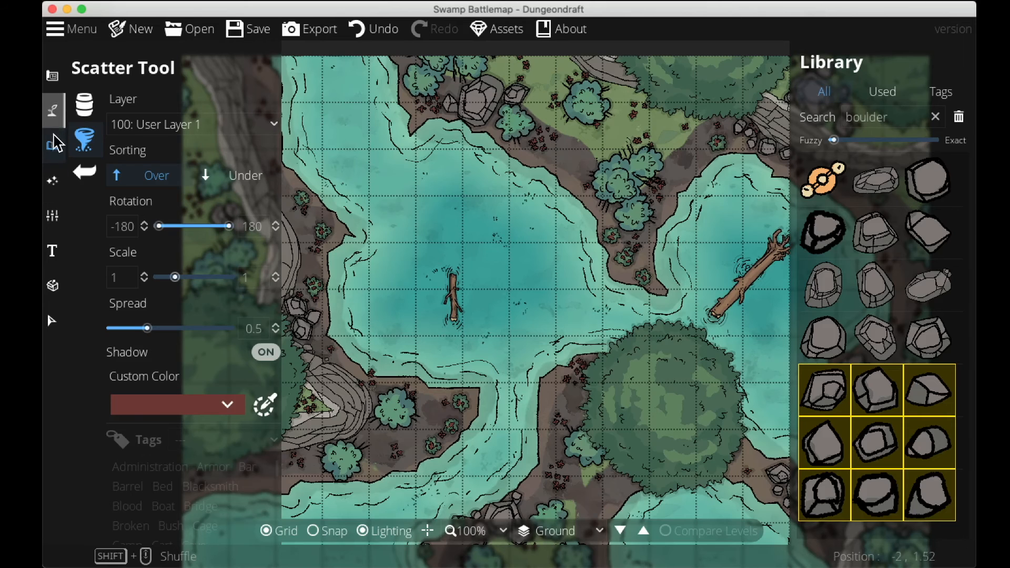
Open the Environment settings and set the ambient light to a pale green-teal colour.
click(52, 180)
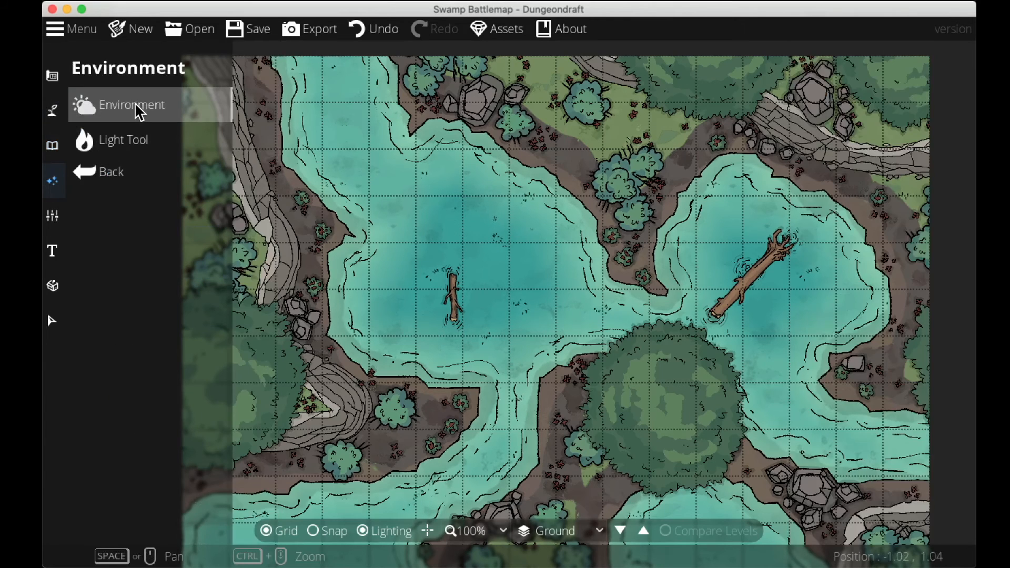
click(138, 108)
click(159, 129)
click(251, 92)
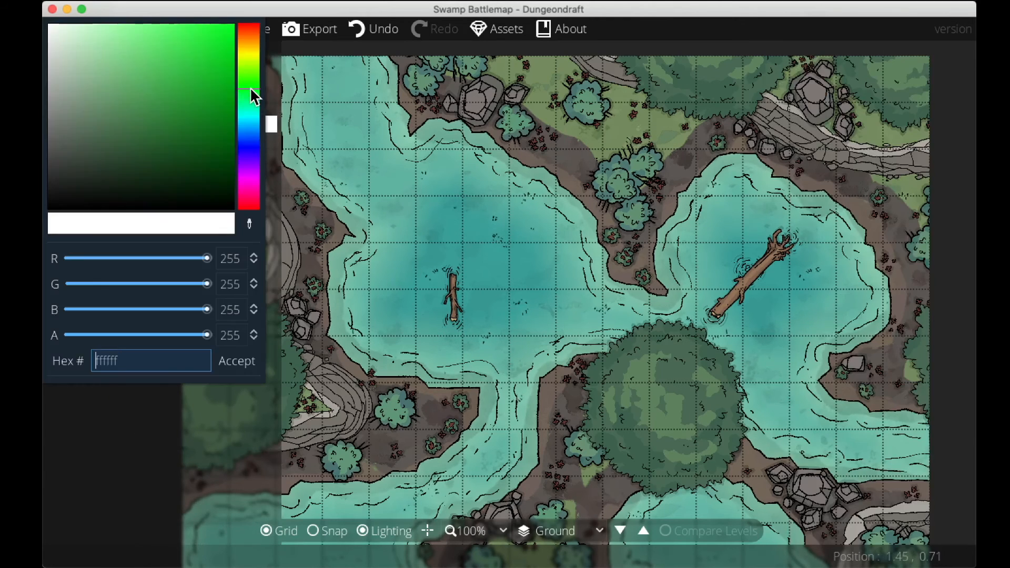
drag(184, 119, 142, 52)
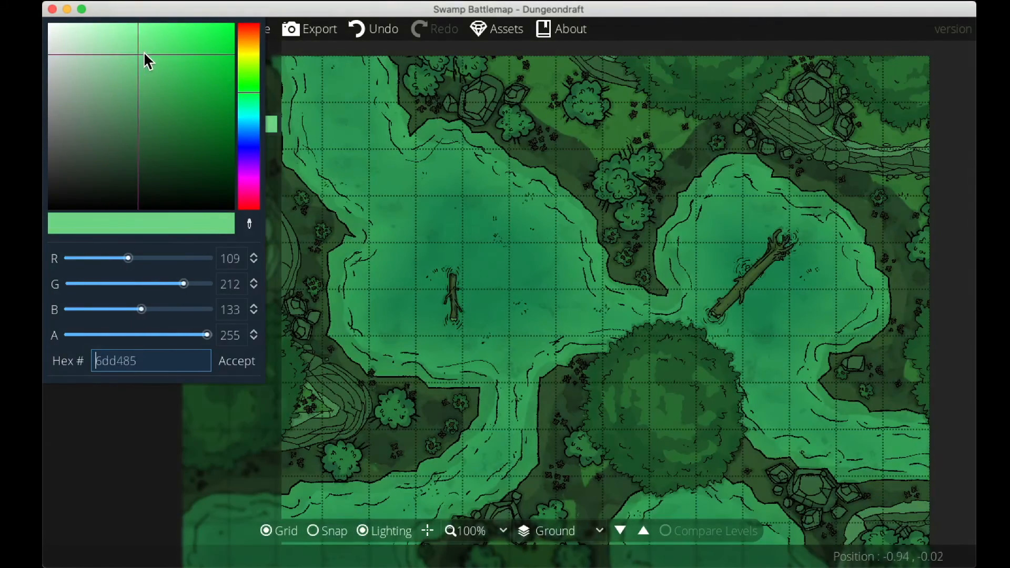
mouse_move(250, 106)
mouse_down()
mouse_move(249, 122)
mouse_move(250, 109)
mouse_up()
drag(133, 67, 130, 68)
click(231, 361)
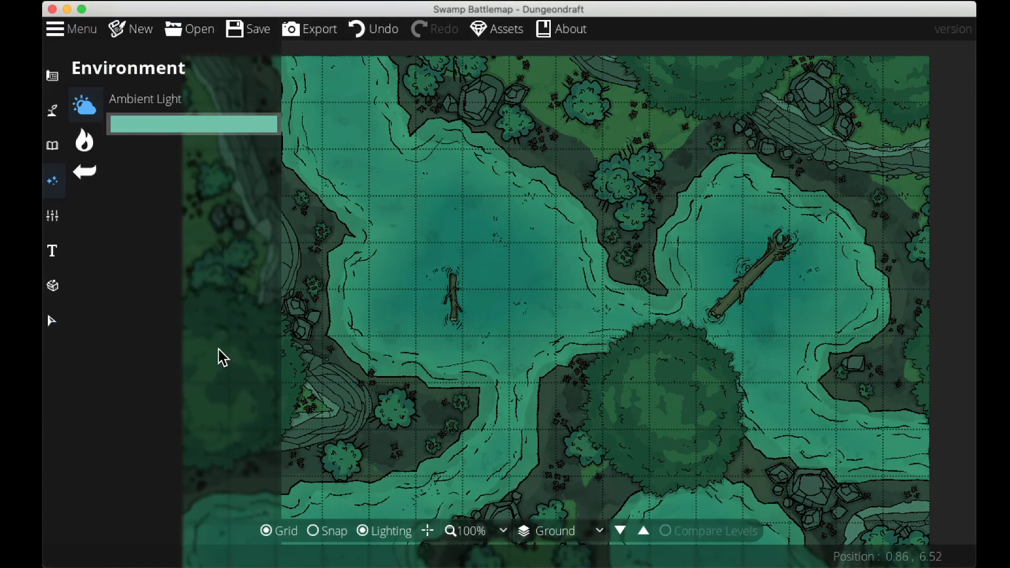
Pick the Light Tool with the blue colour and soft style, and place a light in the southwestern water.
click(85, 141)
click(176, 333)
click(179, 271)
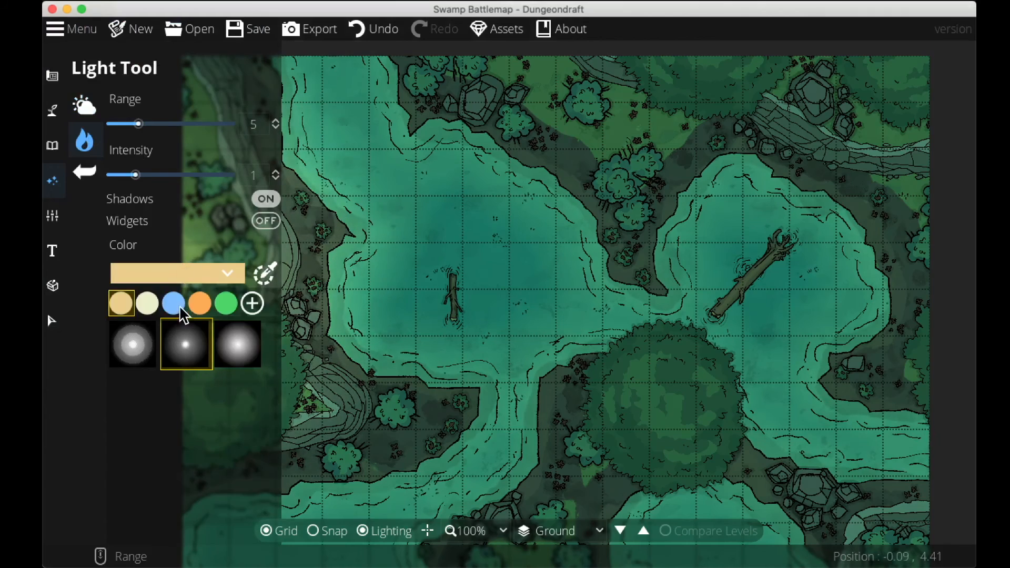
click(179, 306)
drag(471, 441, 515, 340)
drag(338, 472, 359, 440)
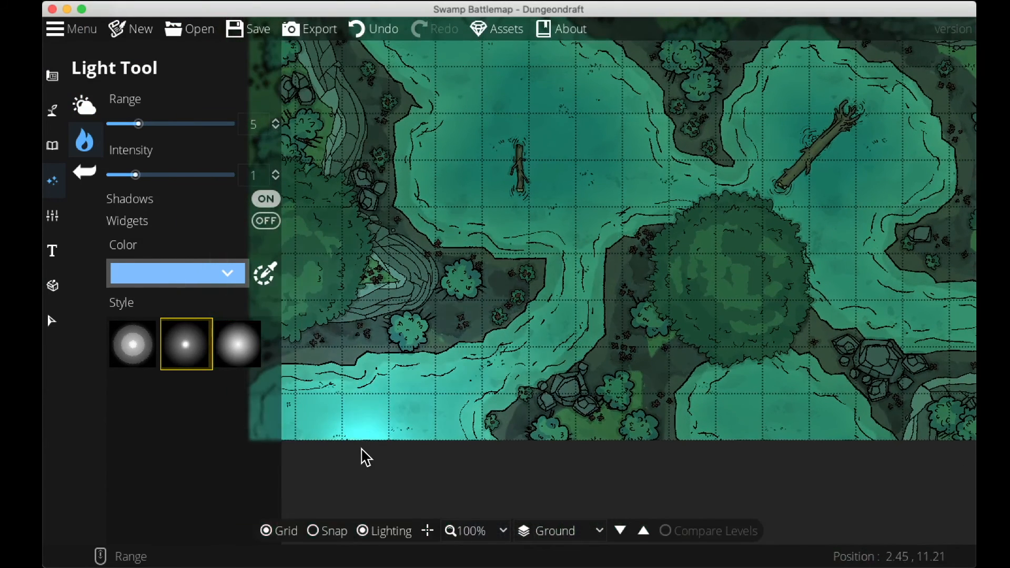
click(354, 453)
Place more blue lights on the two floating logs and in the southern lake waters.
click(514, 180)
drag(945, 185, 727, 266)
click(633, 236)
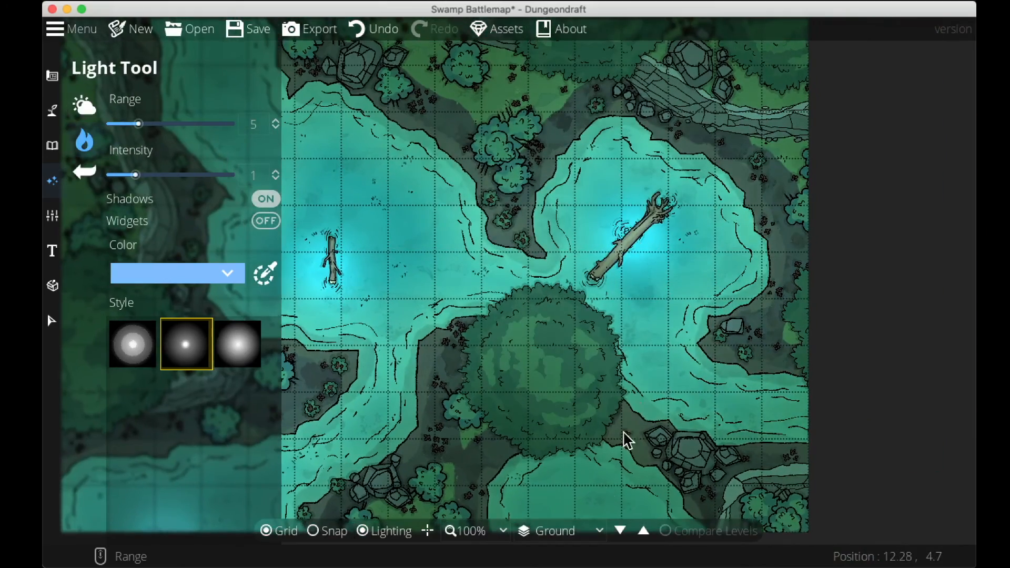
click(562, 485)
click(827, 411)
Look over the lit map and save it.
drag(654, 356, 949, 502)
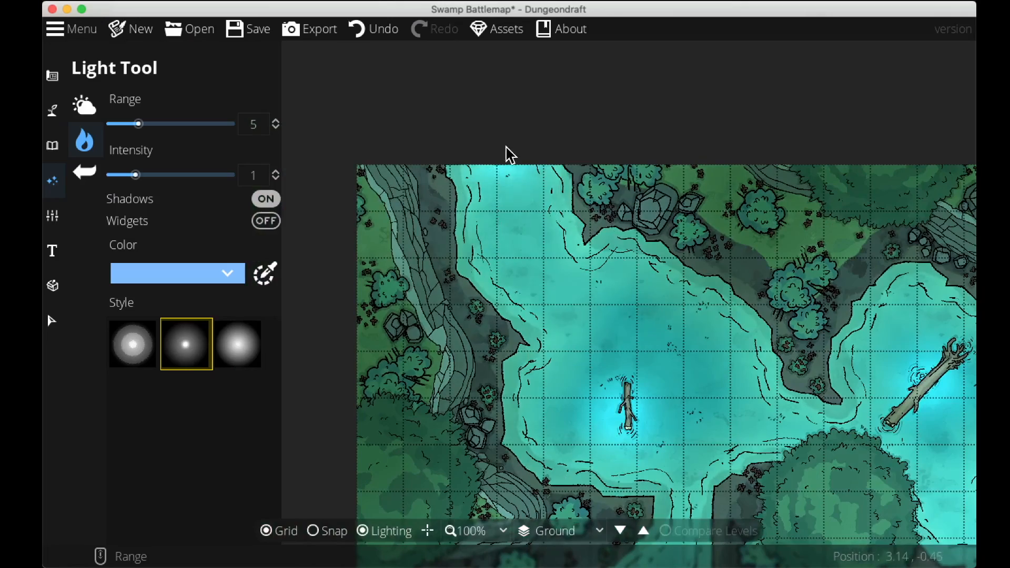
drag(572, 292, 463, 129)
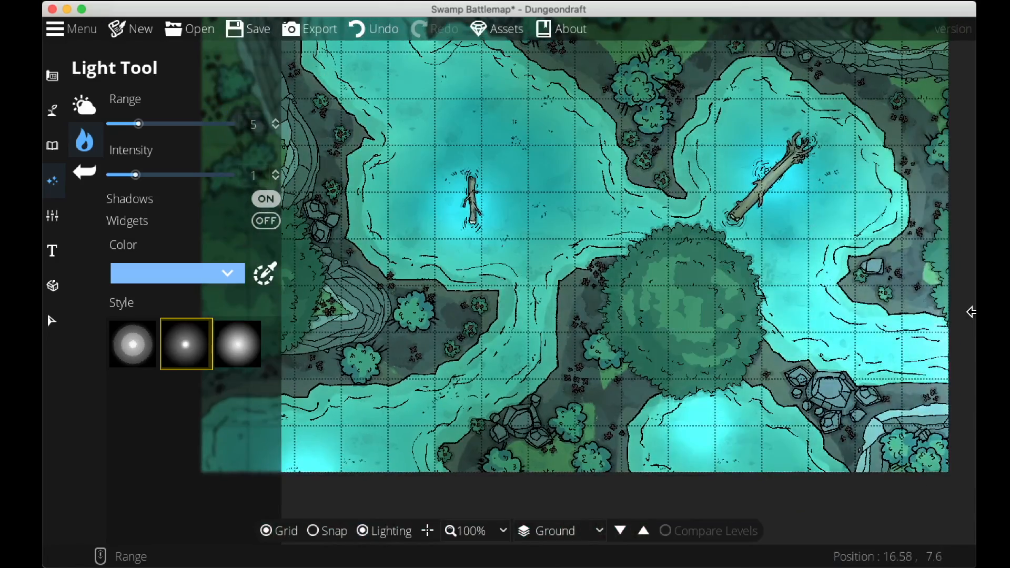
drag(973, 311, 884, 405)
click(257, 32)
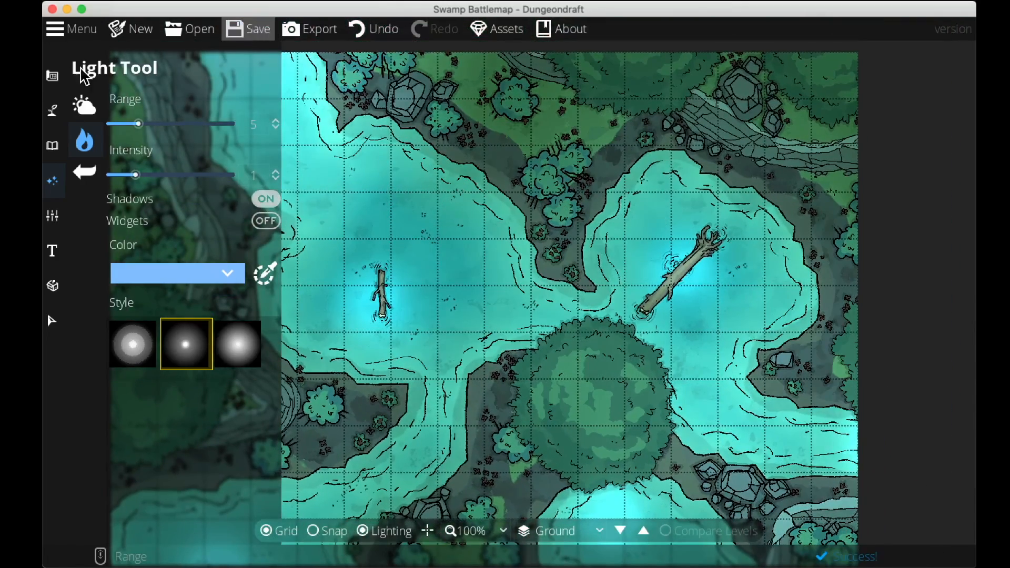
click(69, 31)
click(70, 38)
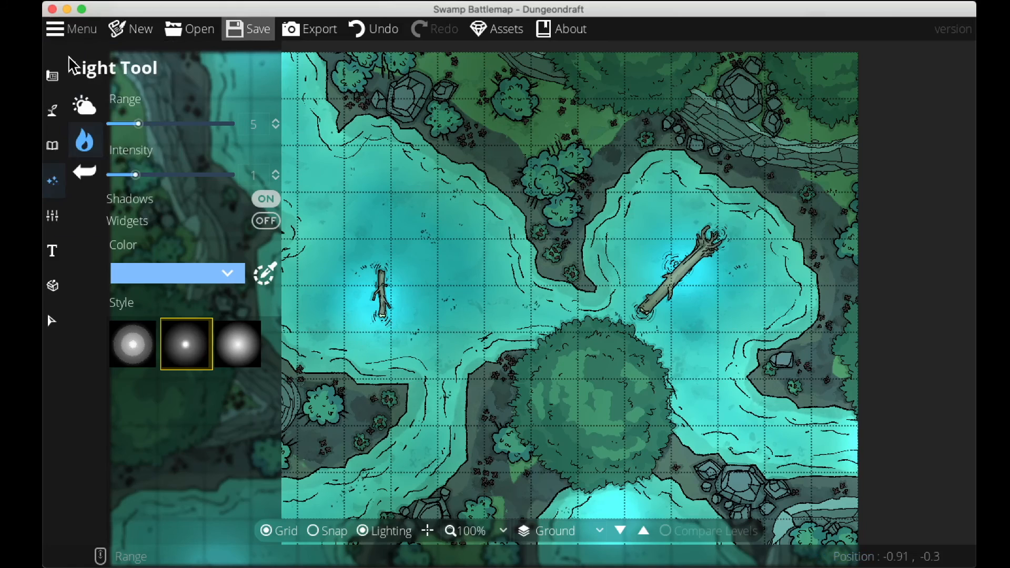
click(53, 76)
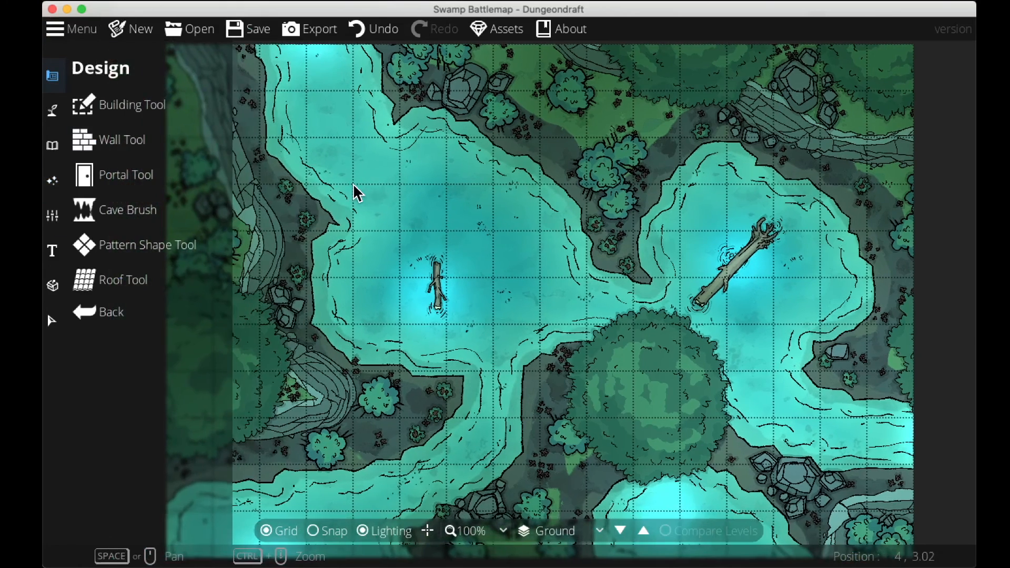